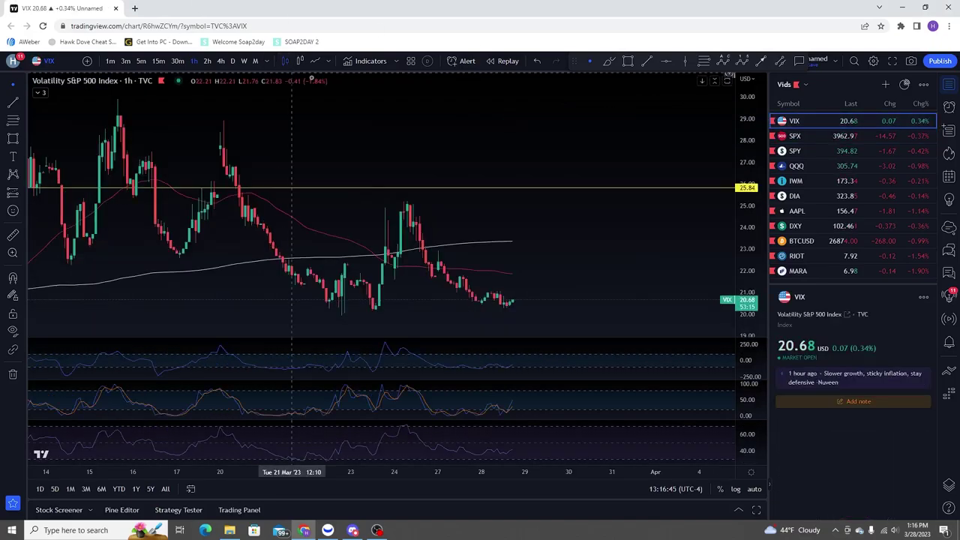
- Switch the VIX chart to the daily timeframe and check its moving averages and oscillators in the indicator legend
left_click(232, 61)
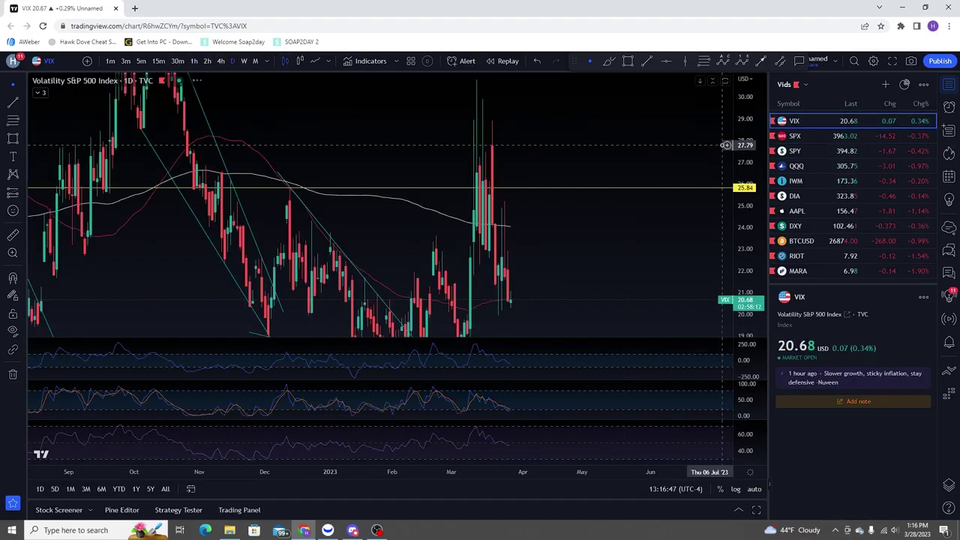
left_click_drag(744, 157, 745, 241)
scroll(569, 196, "up", 4)
left_click_drag(426, 165, 545, 160)
scroll(527, 217, "up", 2)
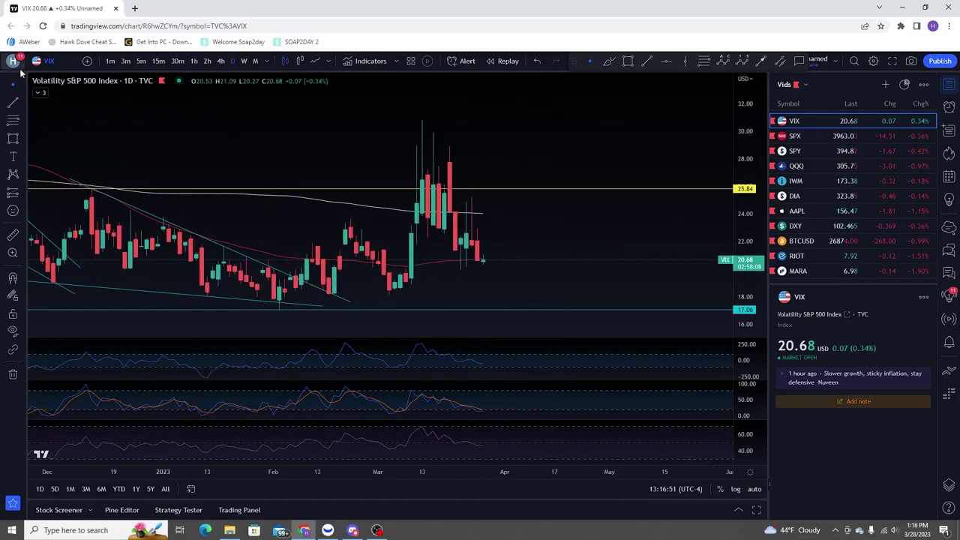
left_click(42, 93)
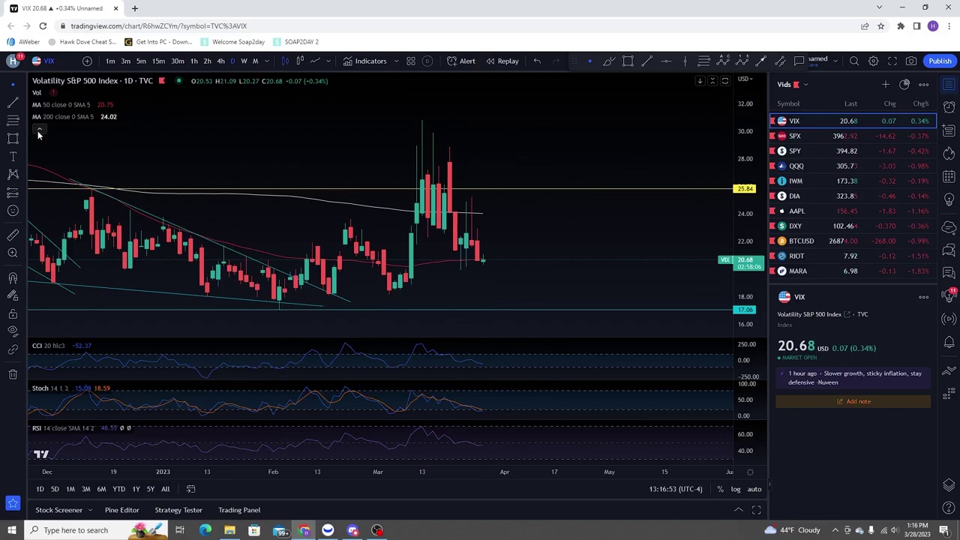
left_click(39, 131)
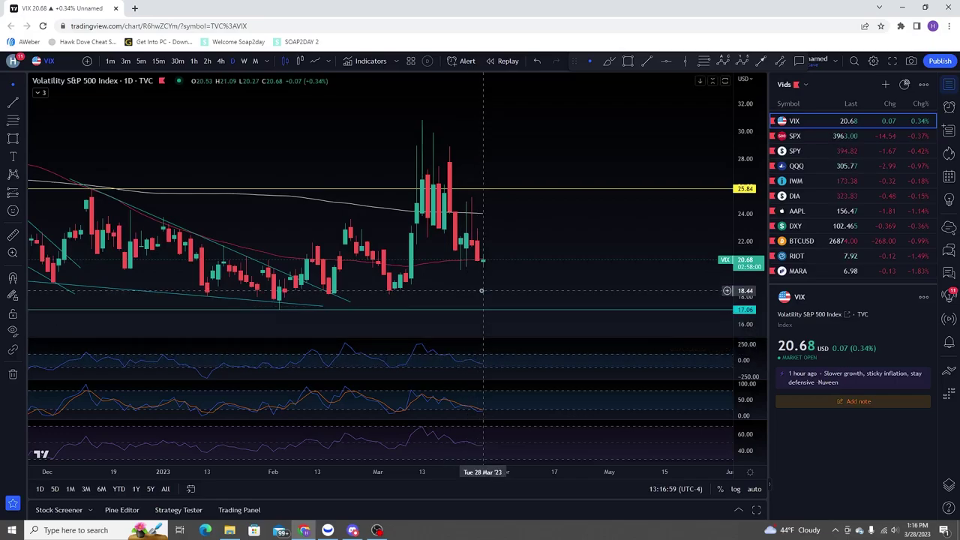
- Switch the VIX chart to the 4-hour timeframe and examine the recent candles against the moving averages
left_click(221, 62)
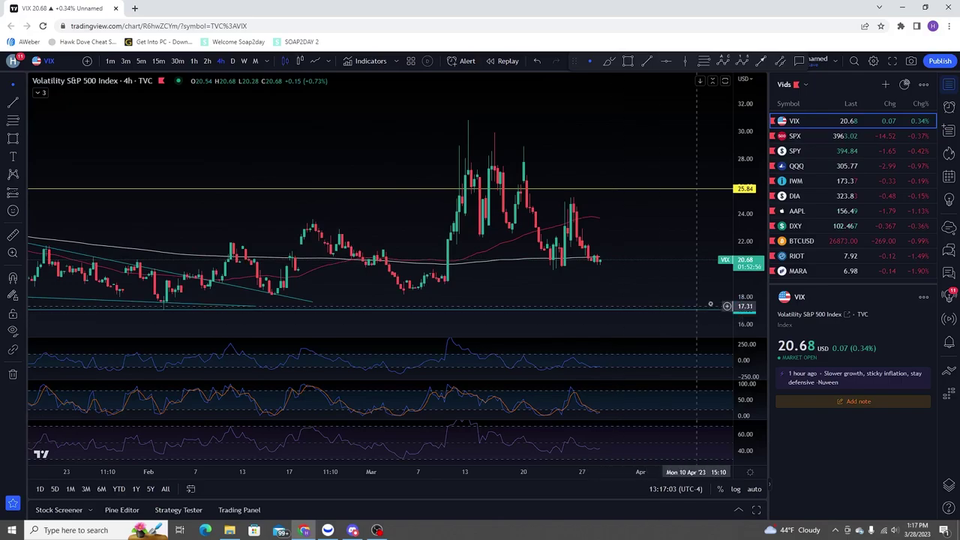
left_click_drag(749, 304, 749, 225)
left_click_drag(605, 242, 604, 196)
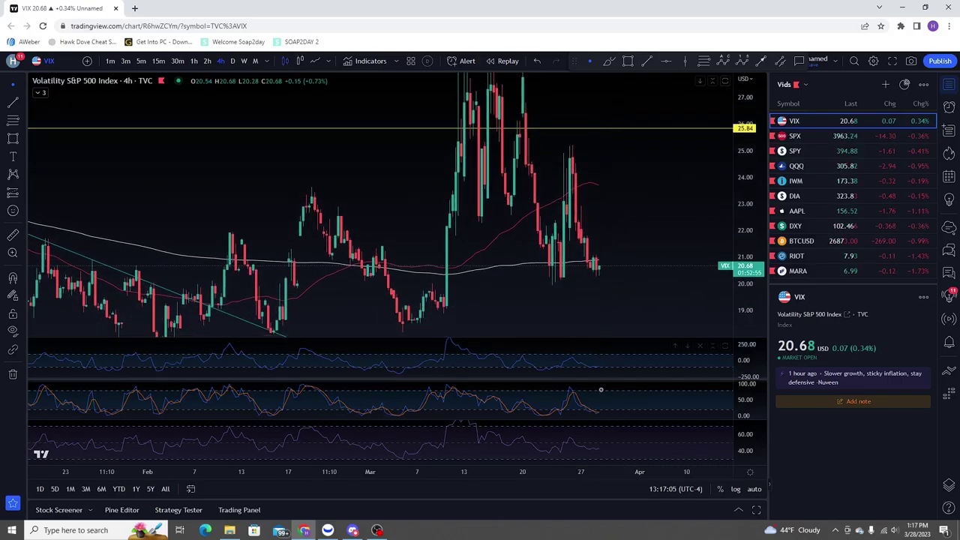
- Switch the VIX chart to the 1-hour timeframe and enlarge the latest lows and the CCI scale for comparison
left_click(195, 61)
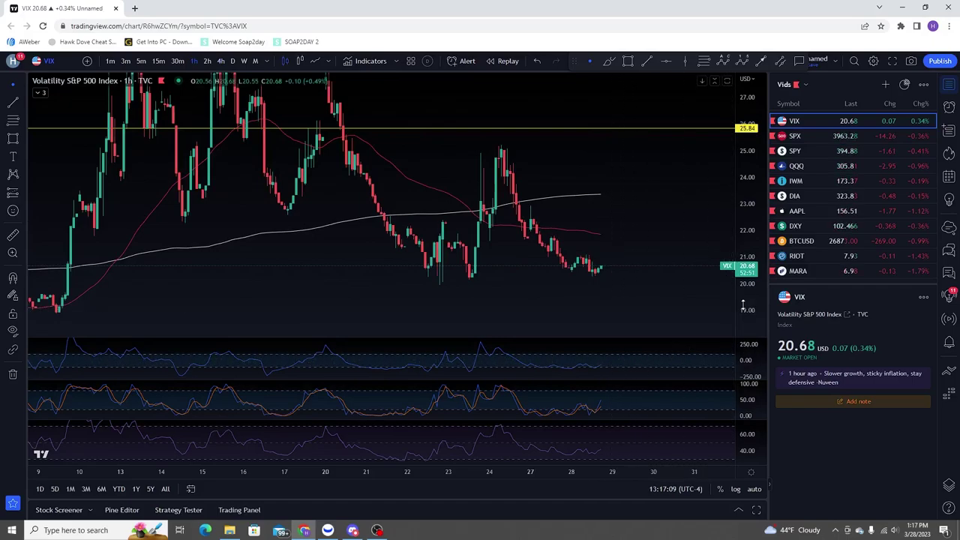
left_click_drag(744, 304, 743, 253)
left_click_drag(622, 300, 626, 259)
left_click_drag(746, 367, 746, 347)
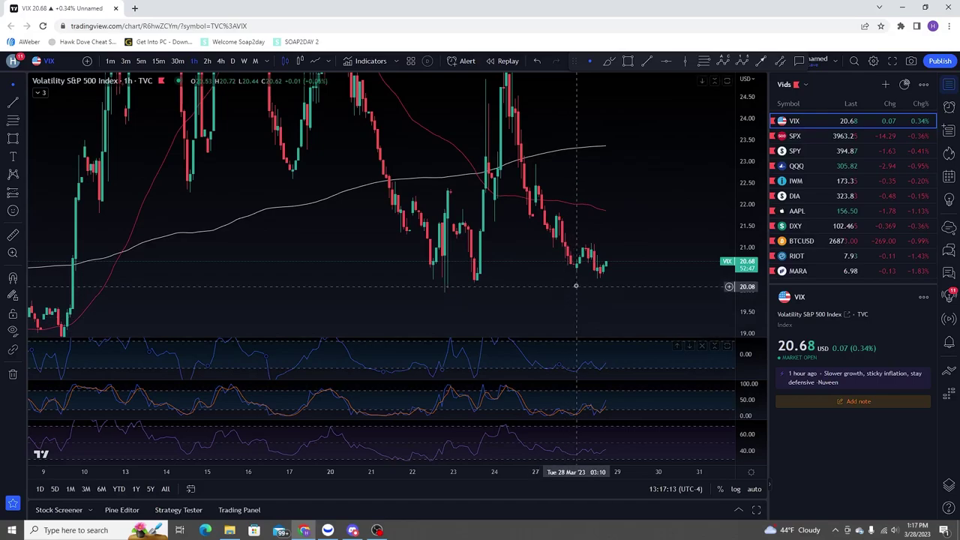
- Mark the latest VIX lows and the matching CCI and RSI lows with brush strokes, and undo the marks
left_click(608, 61)
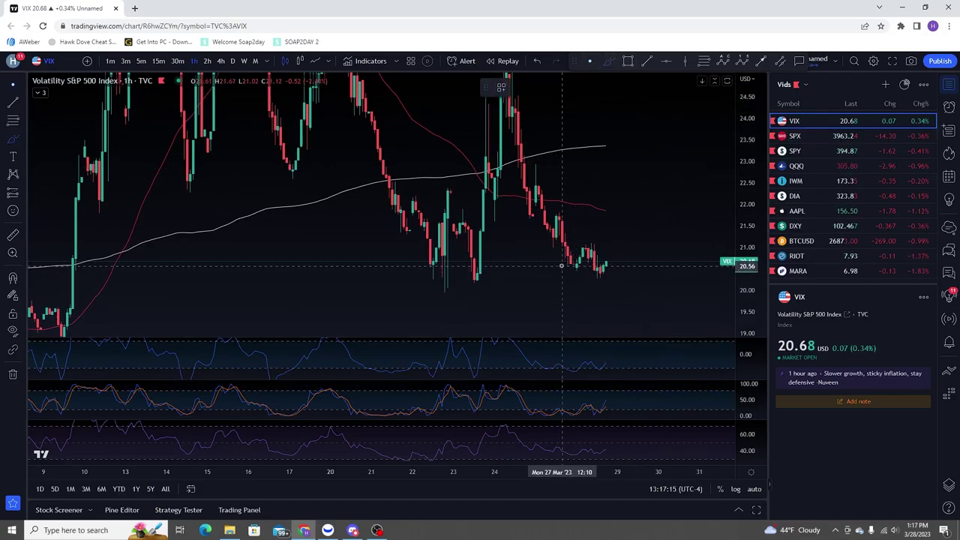
left_click_drag(561, 266, 613, 288)
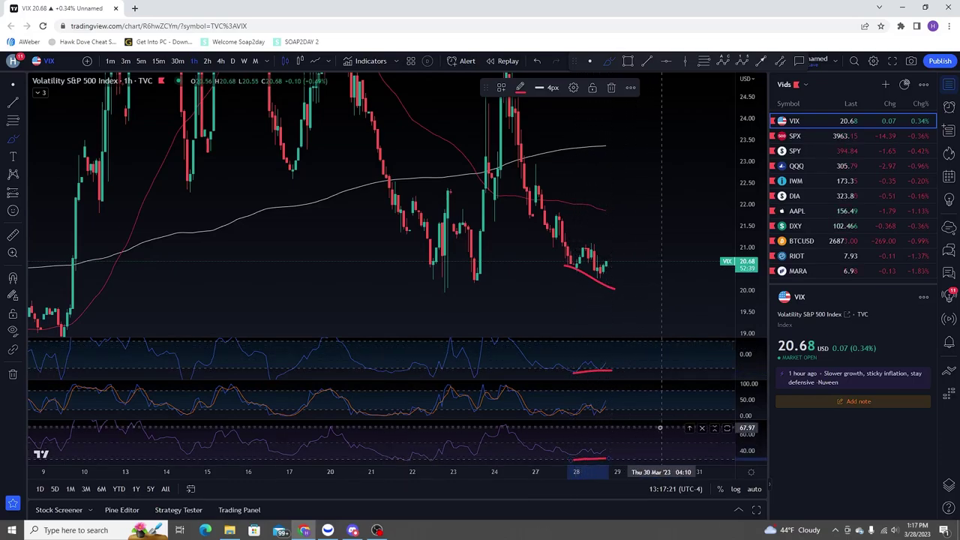
key("ctrl+z")
key("ctrl+z")
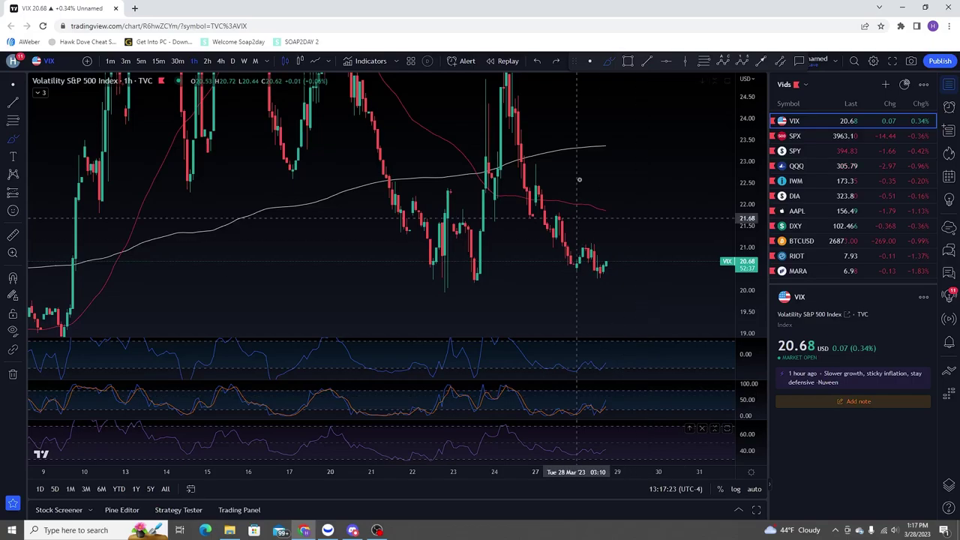
- Switch the VIX chart to the 15-minute timeframe and examine the price action since March 23
scroll(557, 110, "down", 5)
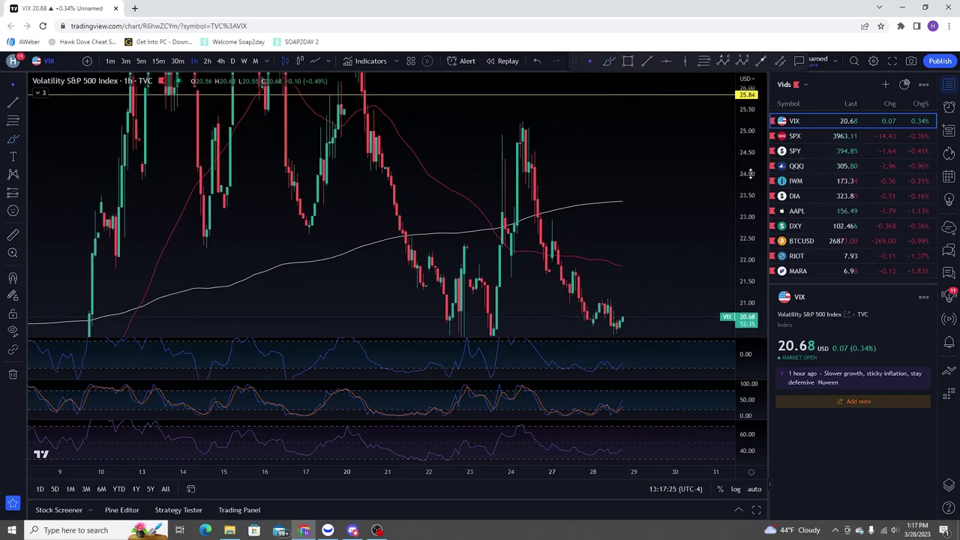
scroll(469, 137, "up", 3)
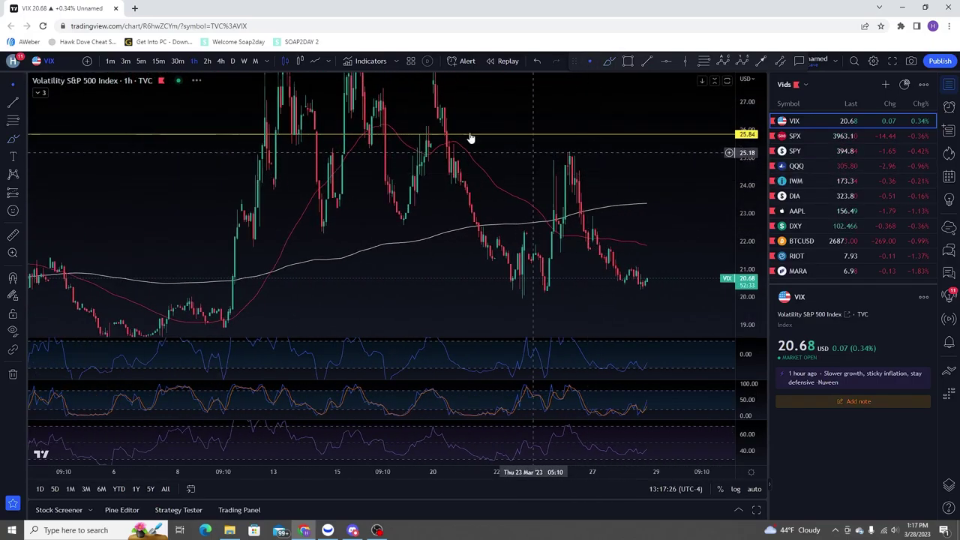
left_click(159, 62)
left_click(194, 61)
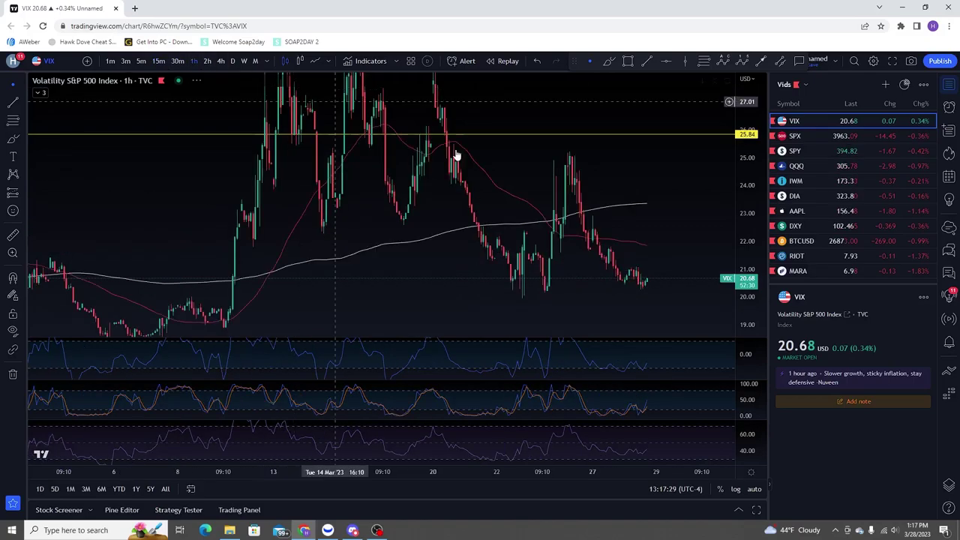
left_click(158, 62)
scroll(611, 225, "down", 3)
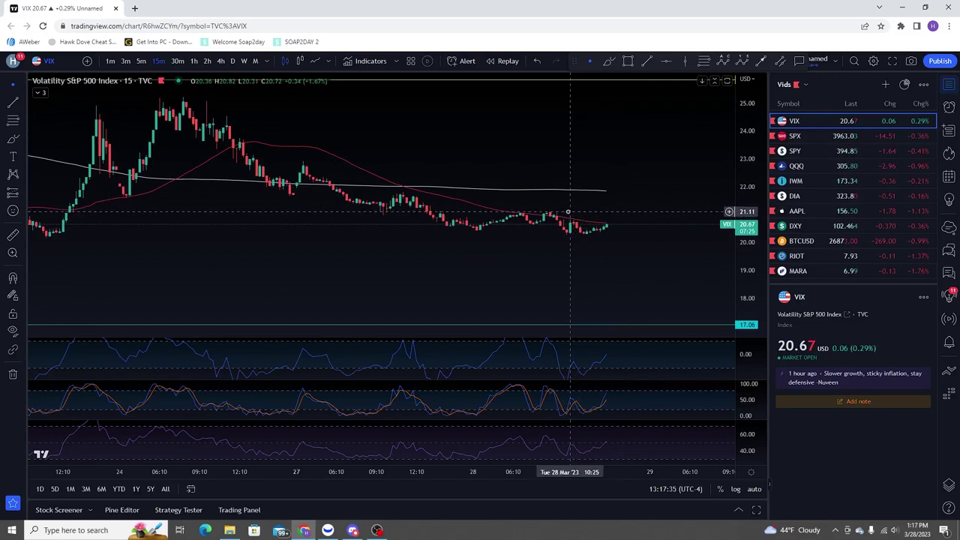
- Load QQQ from the watchlist on the 15-minute timeframe and examine the price around its blue rectangle zone
key("Down")
key("Down")
key("Down")
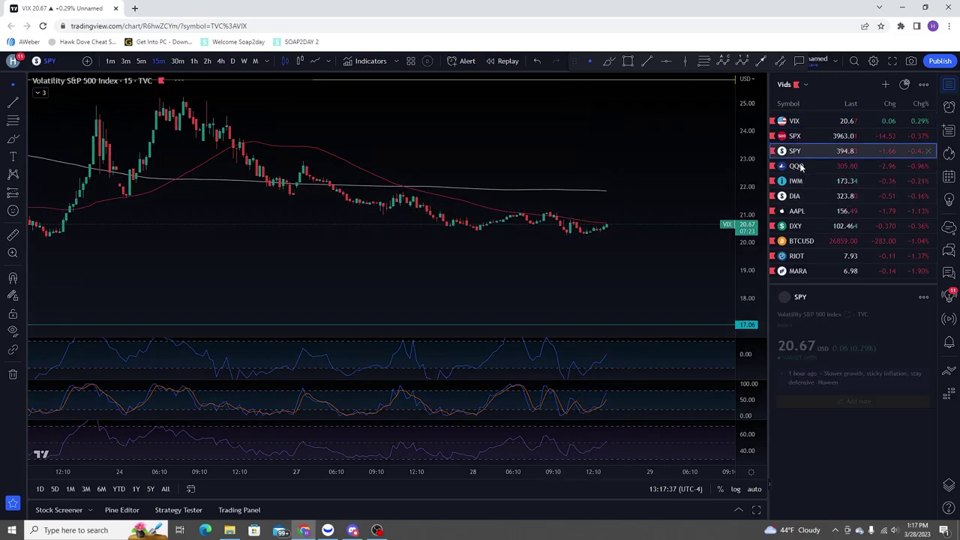
scroll(450, 136, "up", 2)
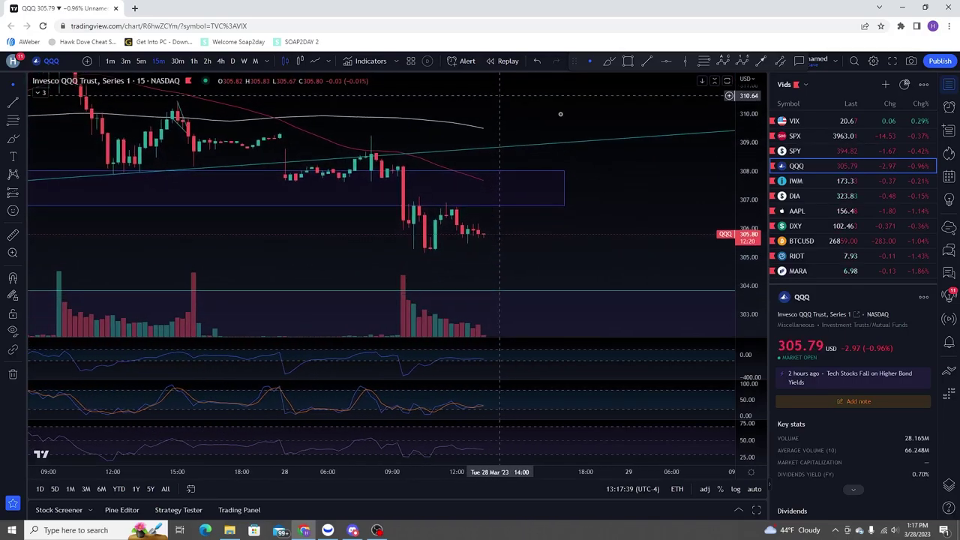
scroll(645, 189, "down", 3)
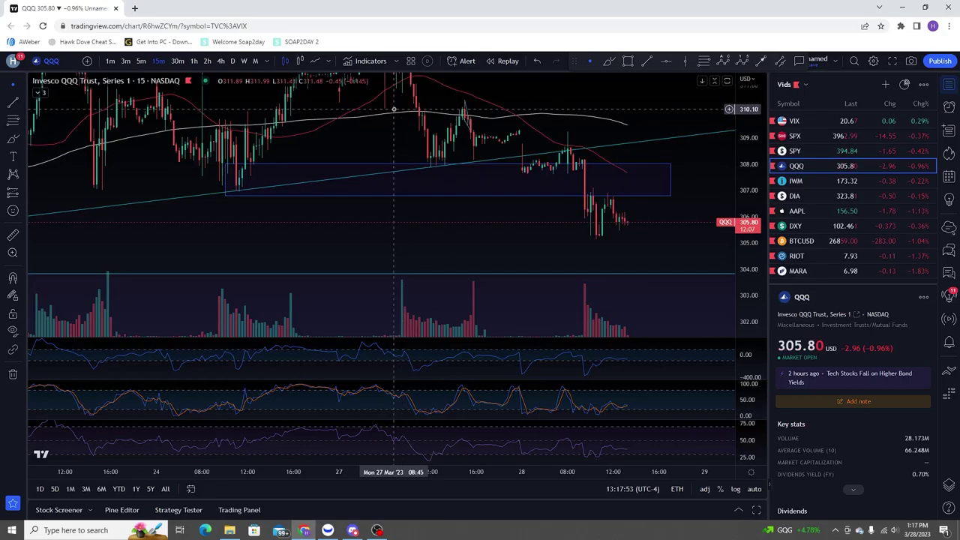
- Switch the QQQ chart to the daily timeframe and expand the indicator legend
left_click(233, 62)
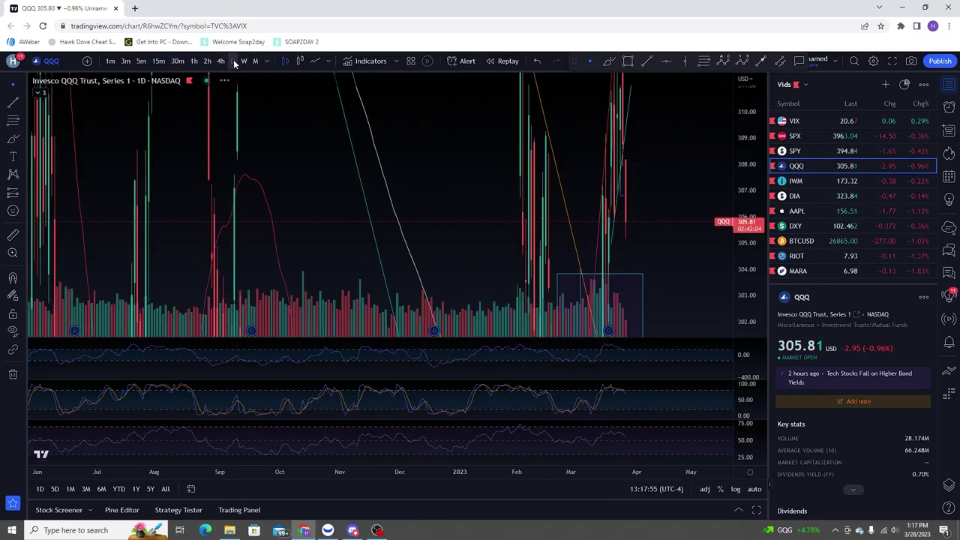
scroll(592, 199, "up", 5)
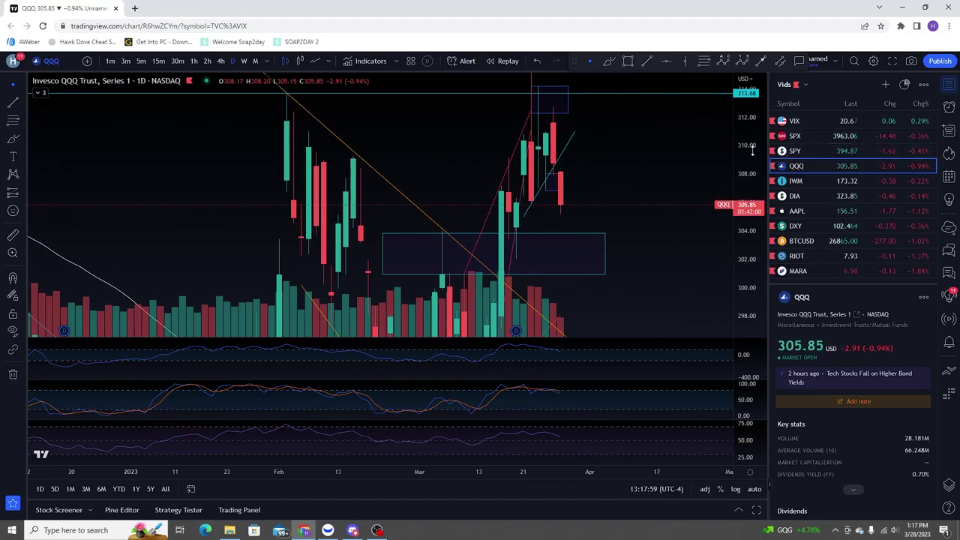
scroll(561, 118, "up", 3)
left_click_drag(537, 180, 636, 181)
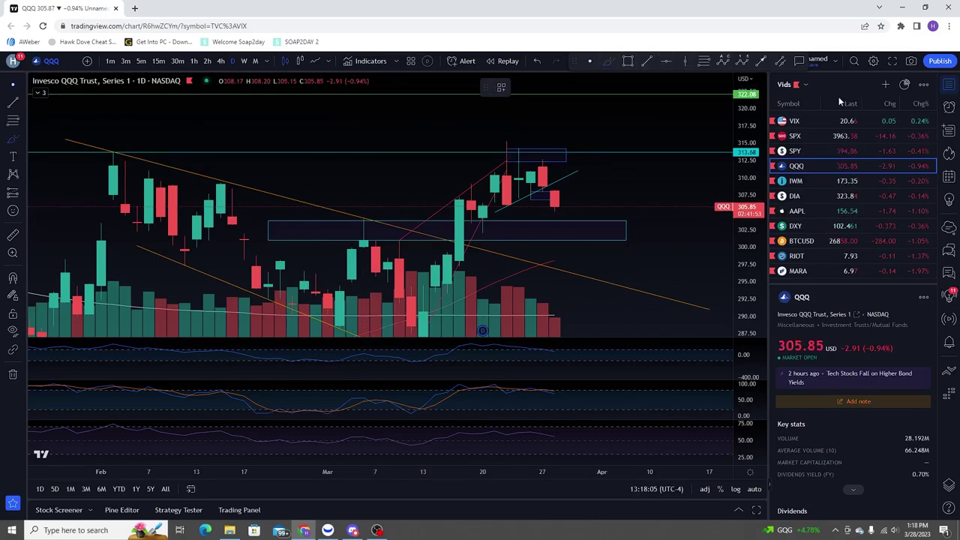
scroll(590, 208, "down", 5)
left_click_drag(754, 364, 754, 354)
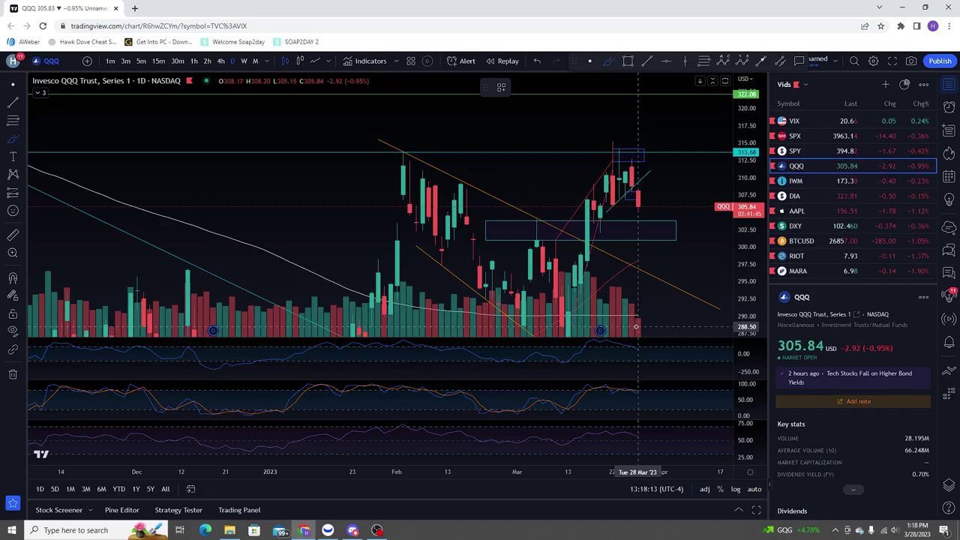
left_click(42, 93)
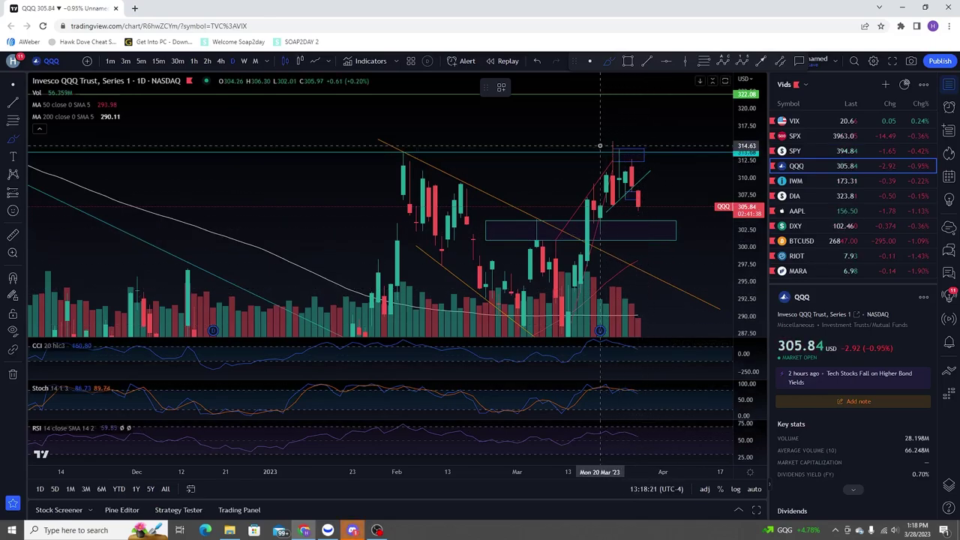
- Circle the recent QQQ volume bars and trace an M over the March price peaks with the brush, and undo both
left_click_drag(600, 273, 598, 311)
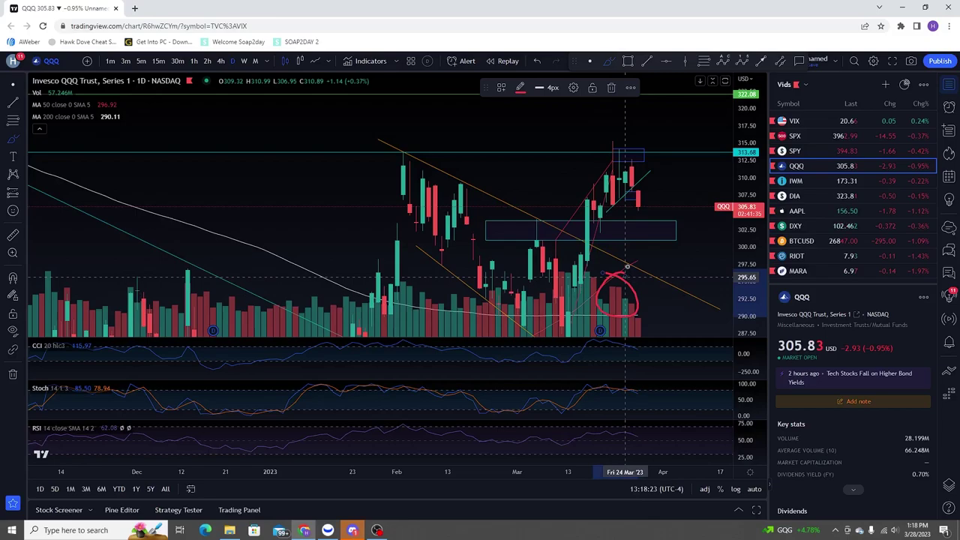
mouse_move(595, 180)
left_mouse_down()
mouse_move(622, 153)
mouse_move(641, 184)
left_mouse_up()
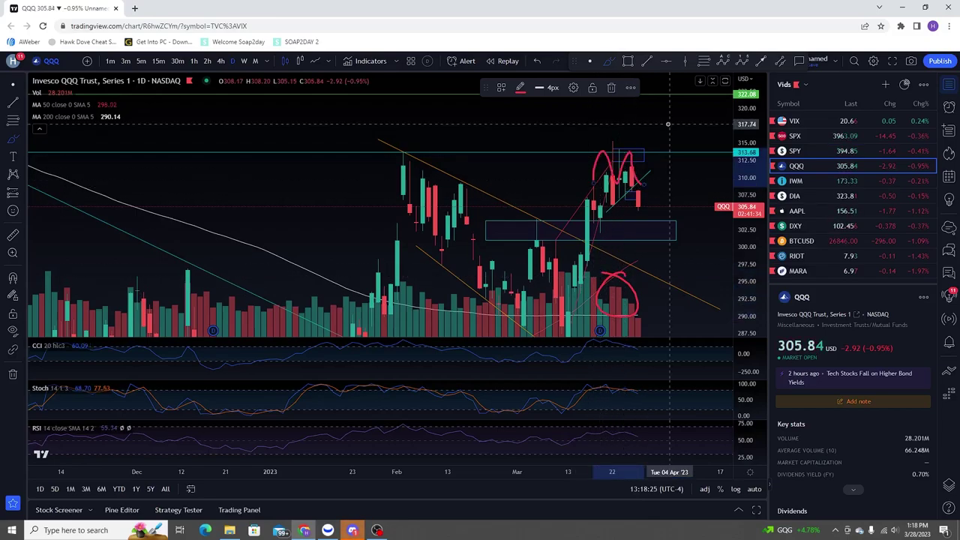
key("ctrl+z")
key("ctrl+z")
- Widen the daily QQQ view to examine price against the moving averages and the orange descending channel
left_click_drag(746, 233, 745, 292)
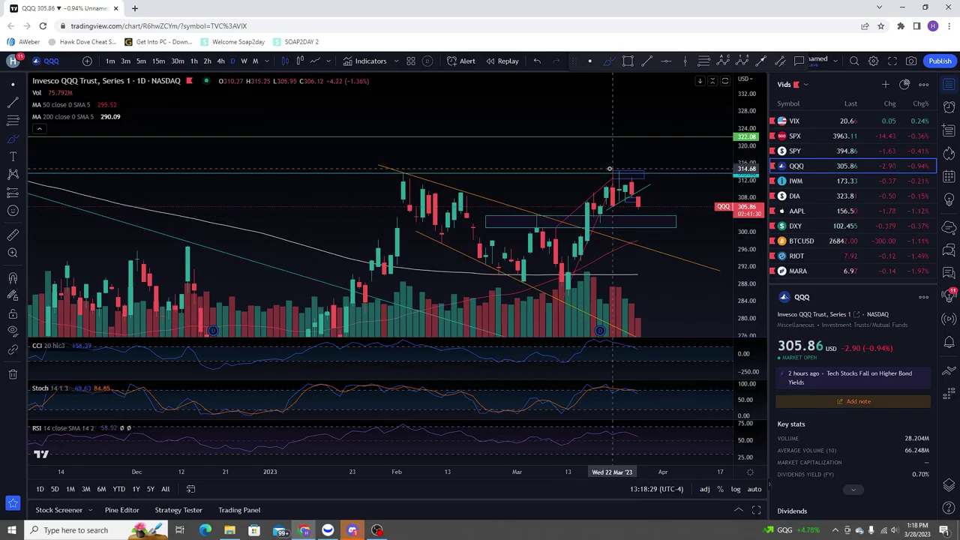
scroll(610, 169, "down", 3)
left_click_drag(759, 228, 728, 269)
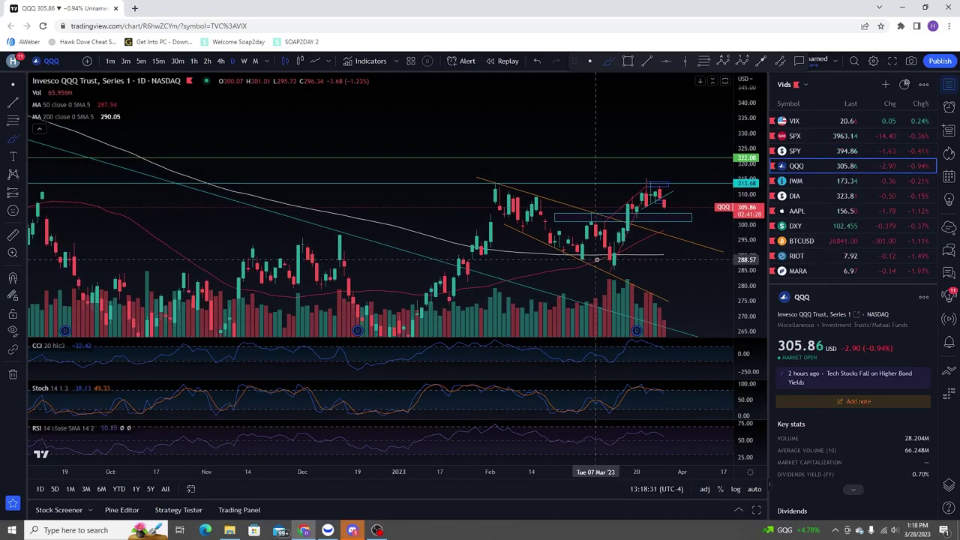
- Load SPY from the watchlist and examine its daily candles, trendlines and rectangle zones back to autumn 2022
left_click(813, 151)
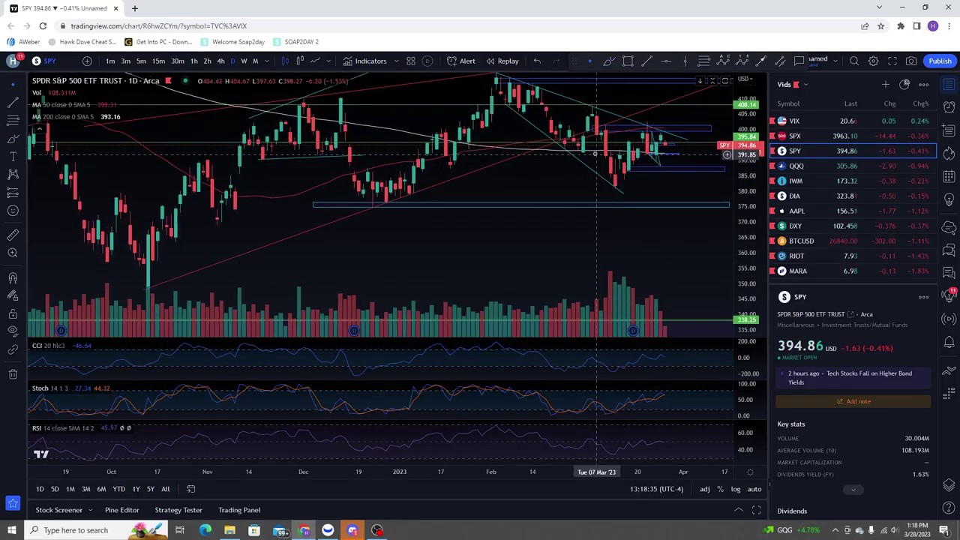
left_click_drag(566, 193, 670, 192)
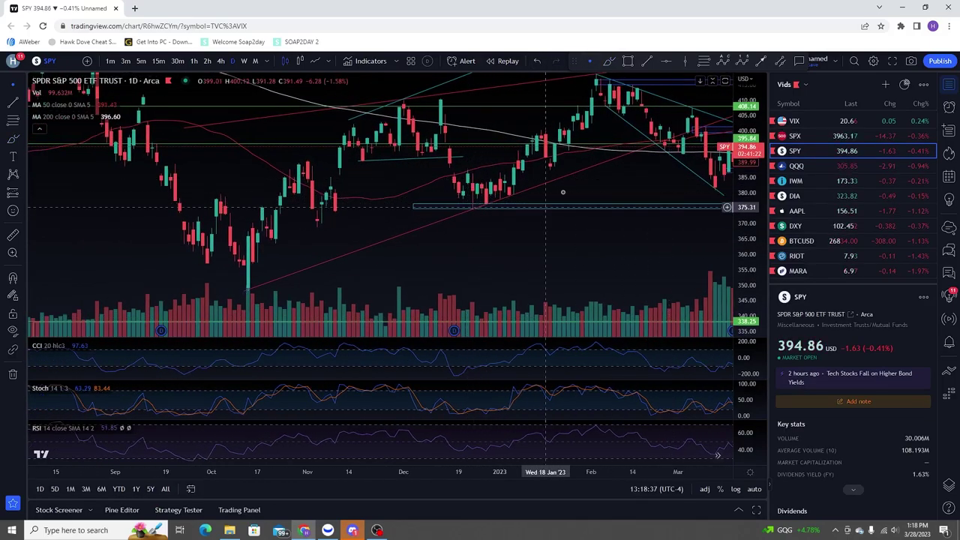
left_click_drag(600, 183, 490, 197)
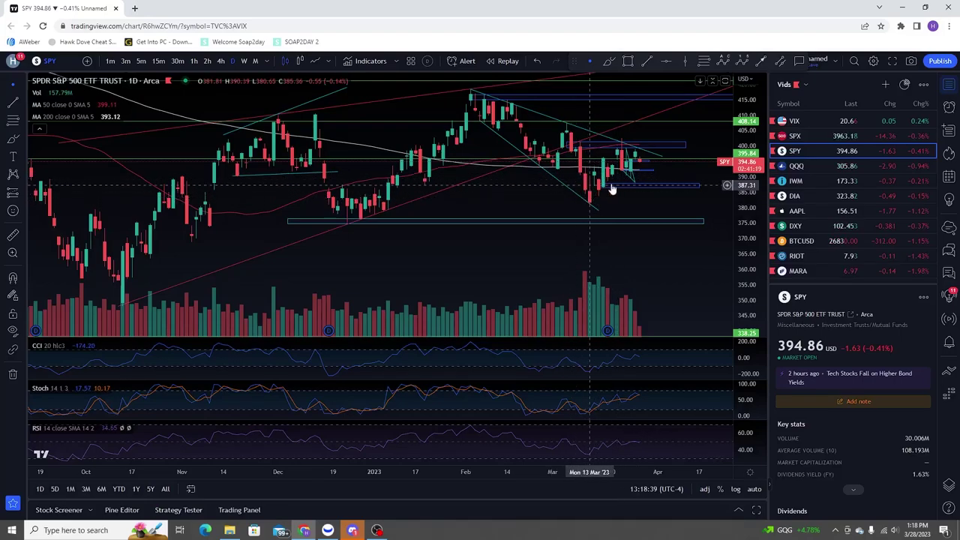
left_click(597, 184)
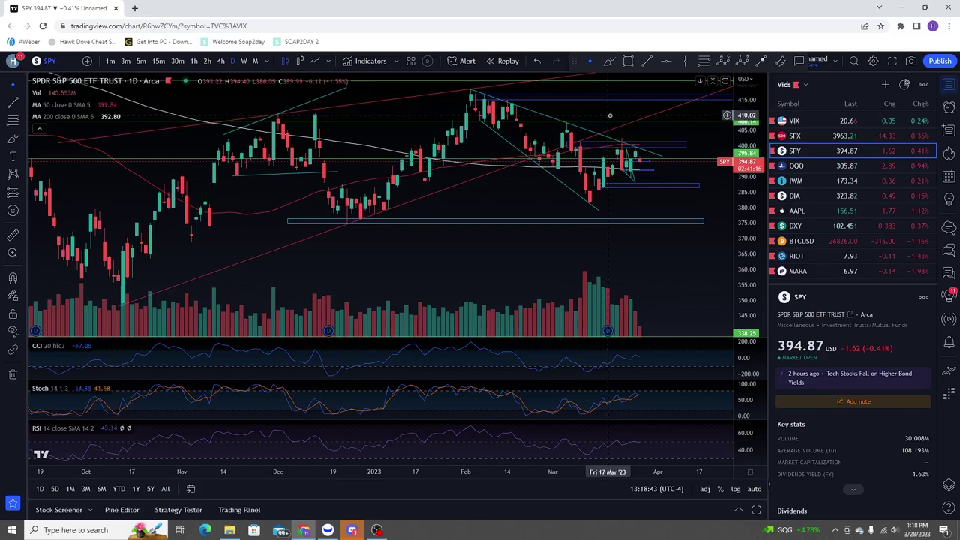
left_click_drag(379, 140, 525, 149)
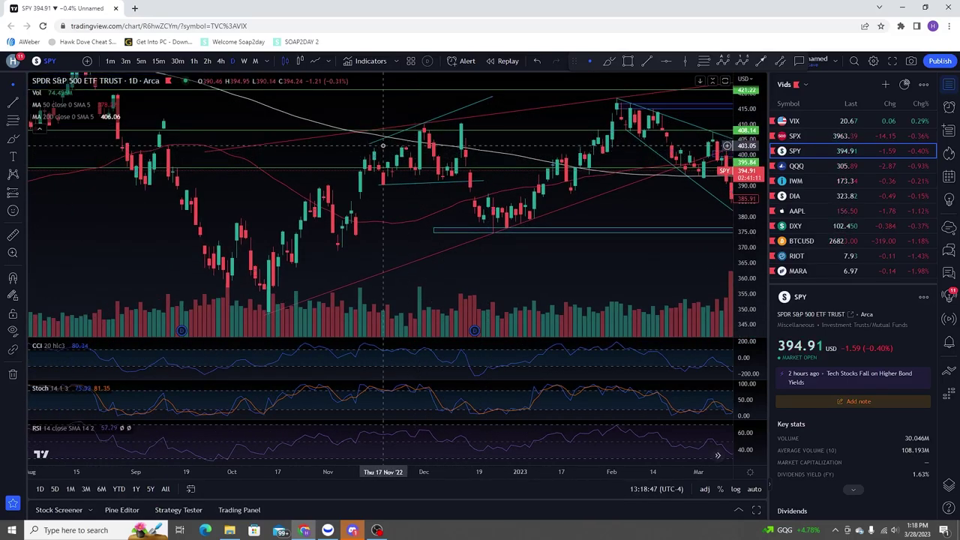
scroll(394, 120, "right", 5)
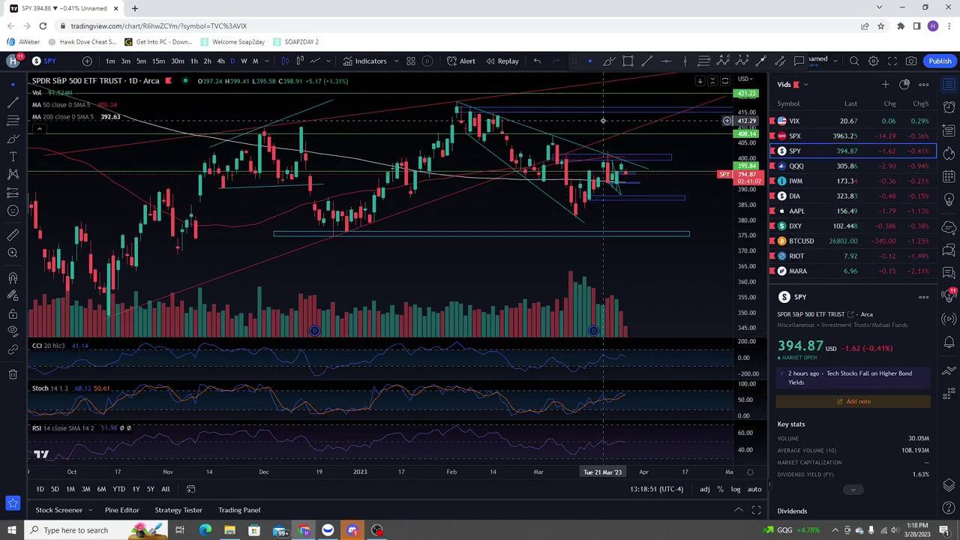
left_click_drag(600, 121, 526, 126)
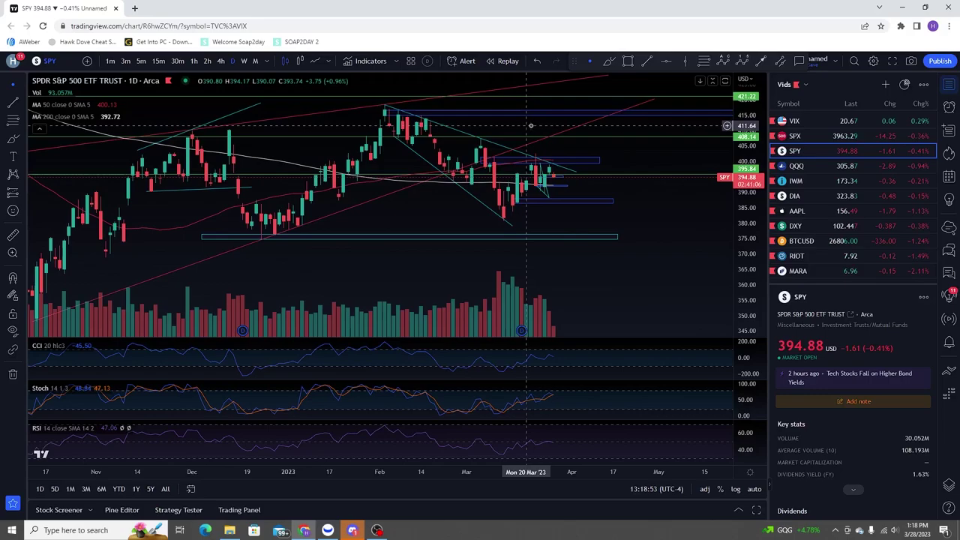
- Load QQQ from the watchlist again on the daily timeframe
left_click(867, 165)
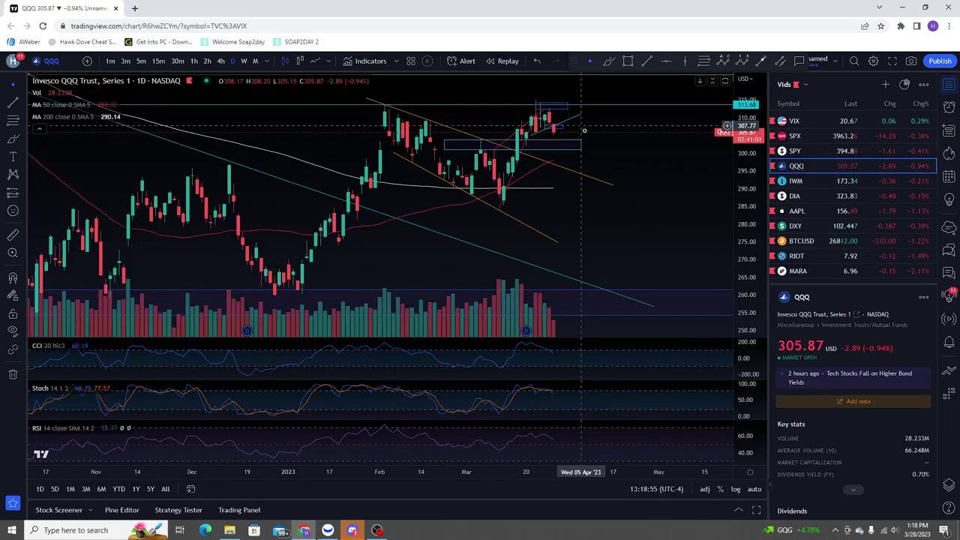
- Load IWM from the watchlist and measure the daily price distance from the latest candles at about 175 down to about 165
left_click(789, 180)
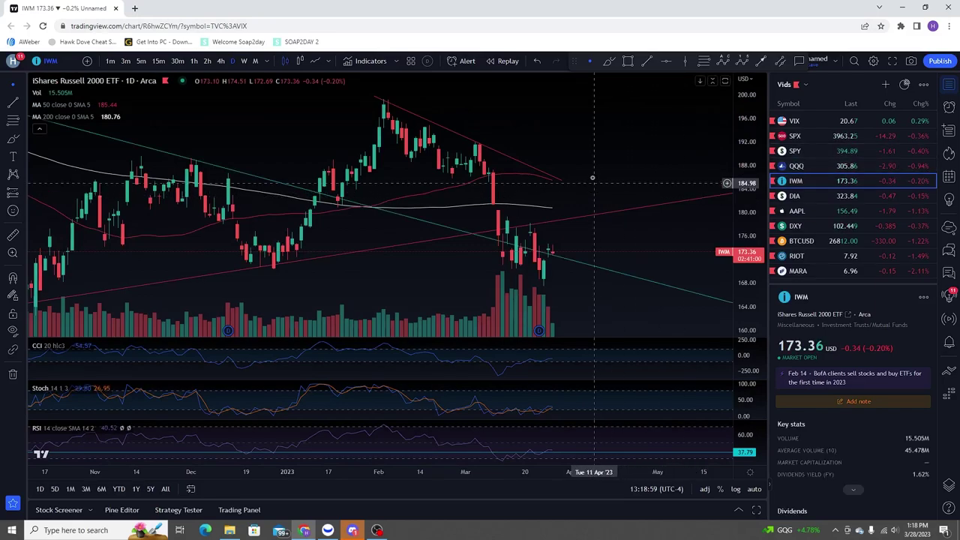
left_click_drag(638, 156, 673, 118)
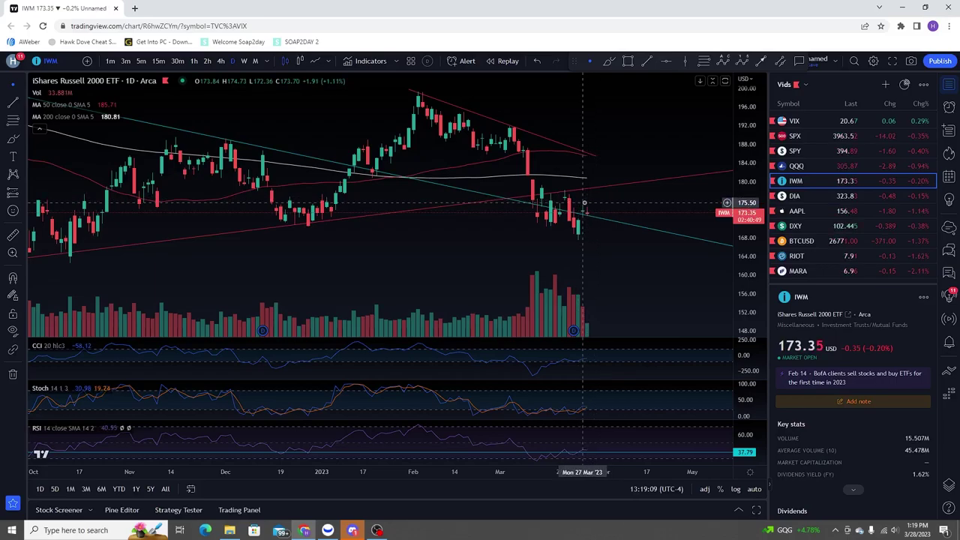
left_click(582, 204, "shift")
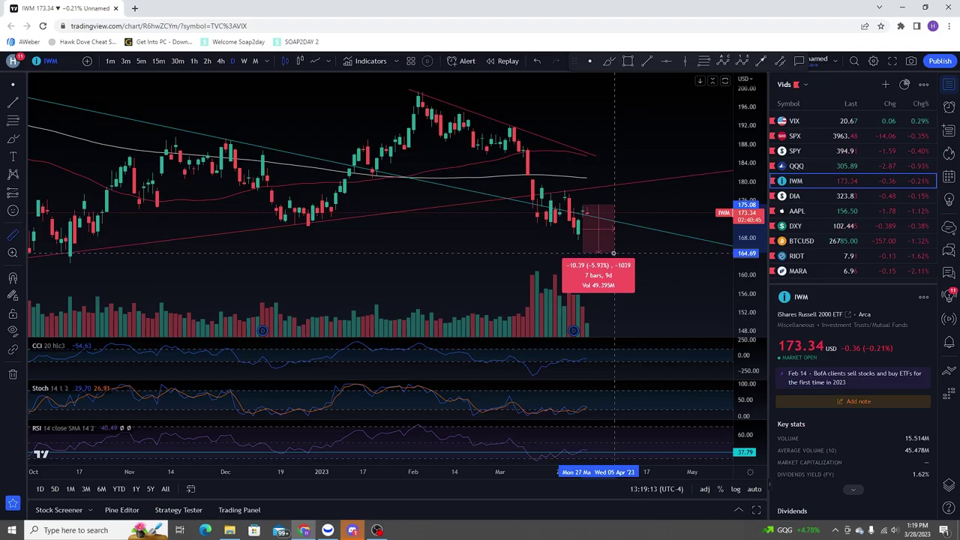
left_click(613, 254)
- Draw a thin rectangle zone along IWM's autumn 2022 lows at about 163–164, reaching past the latest candles, and extend its start back towards June 2022
scroll(483, 251, "down", 5)
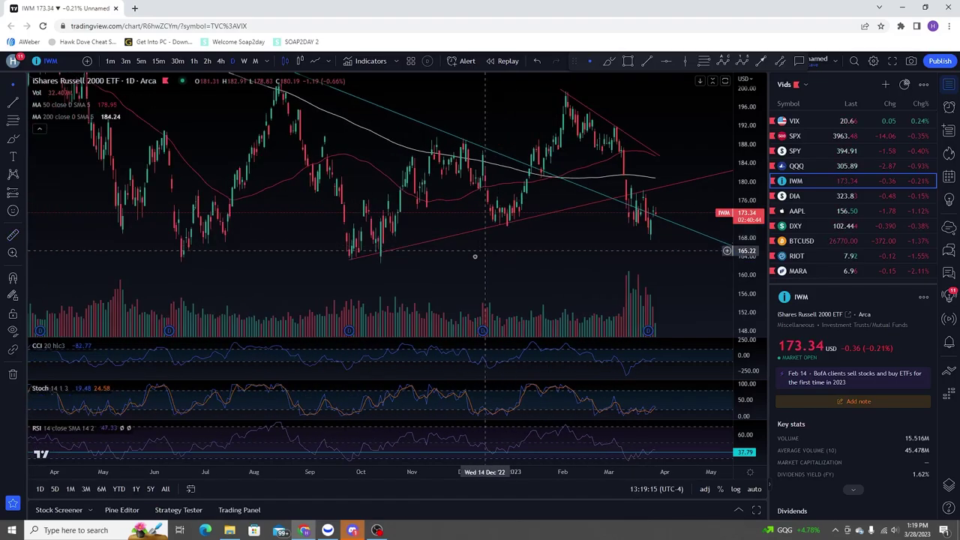
key("alt+shift+r")
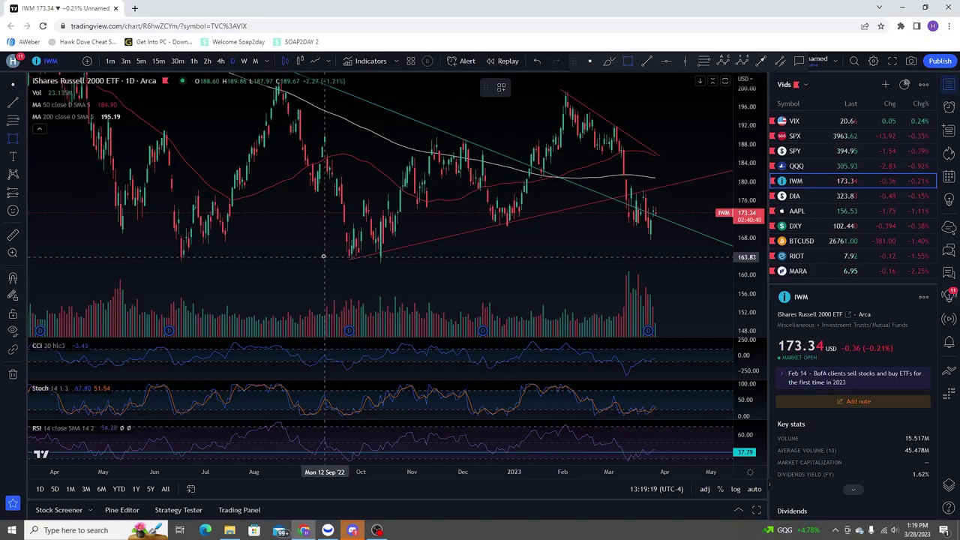
mouse_move(324, 256)
left_mouse_down()
mouse_move(519, 269)
mouse_move(518, 256)
mouse_move(788, 282)
left_mouse_up()
left_click(610, 231)
scroll(420, 247, "up", 2)
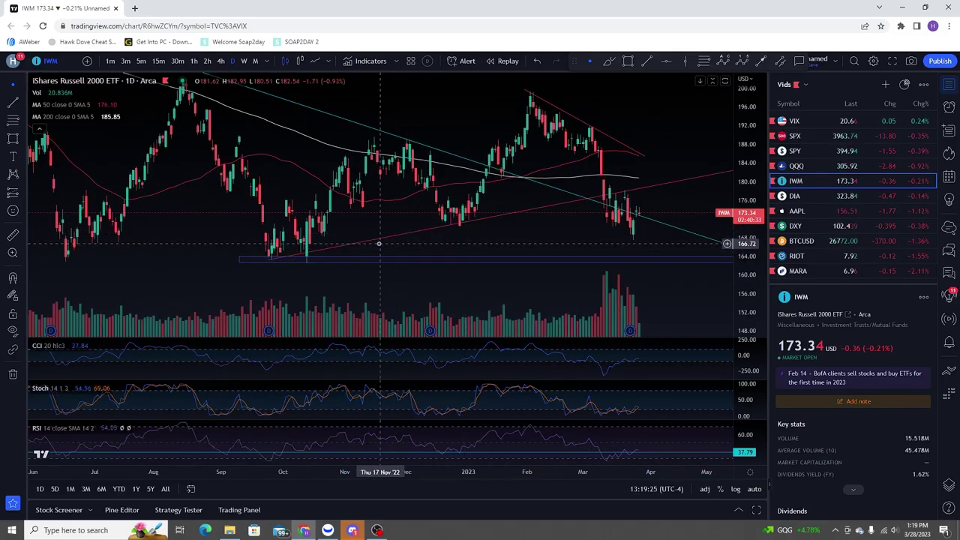
left_click_drag(237, 261, 42, 264)
- Examine IWM's recent daily candles against the moving averages, the trendlines and the new support rectangle
left_click_drag(162, 239, 83, 196)
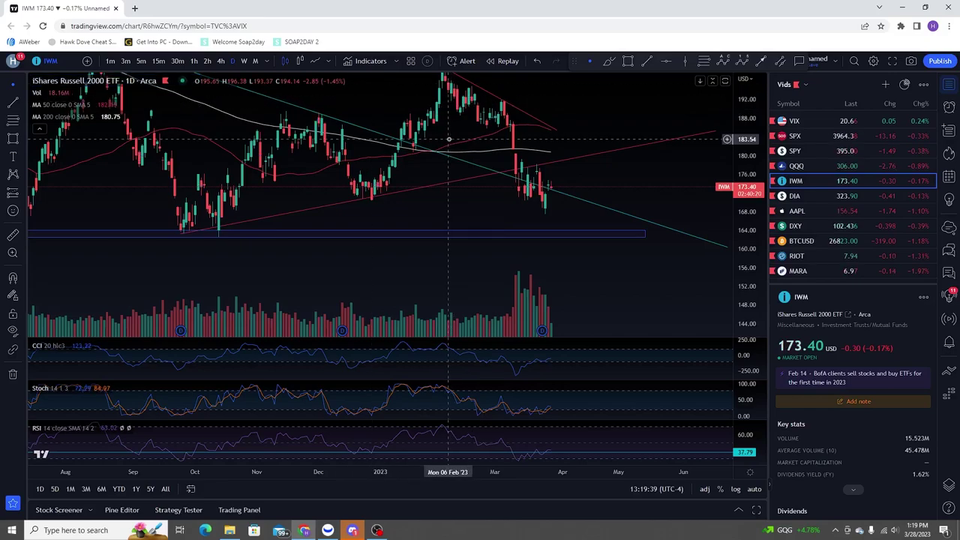
scroll(540, 154, "up", 3)
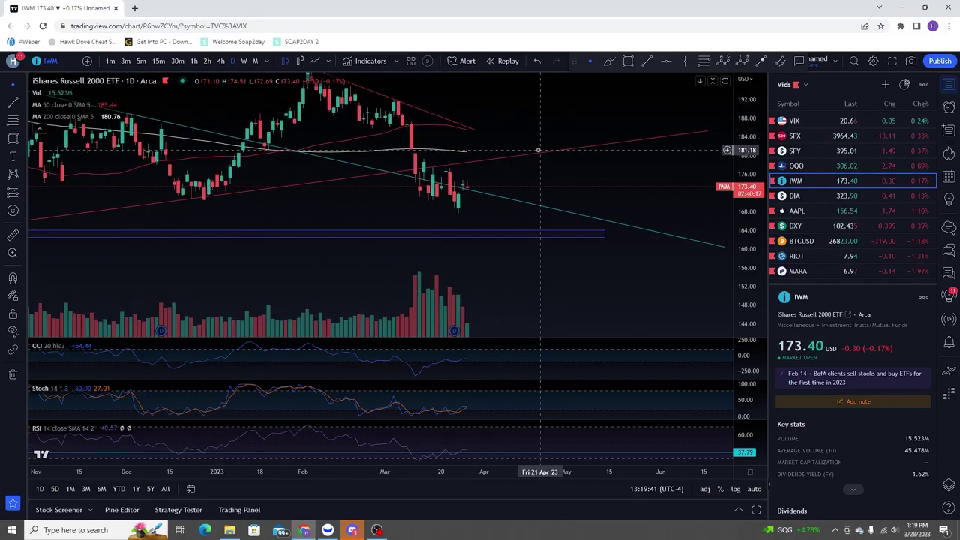
left_click_drag(470, 144, 553, 144)
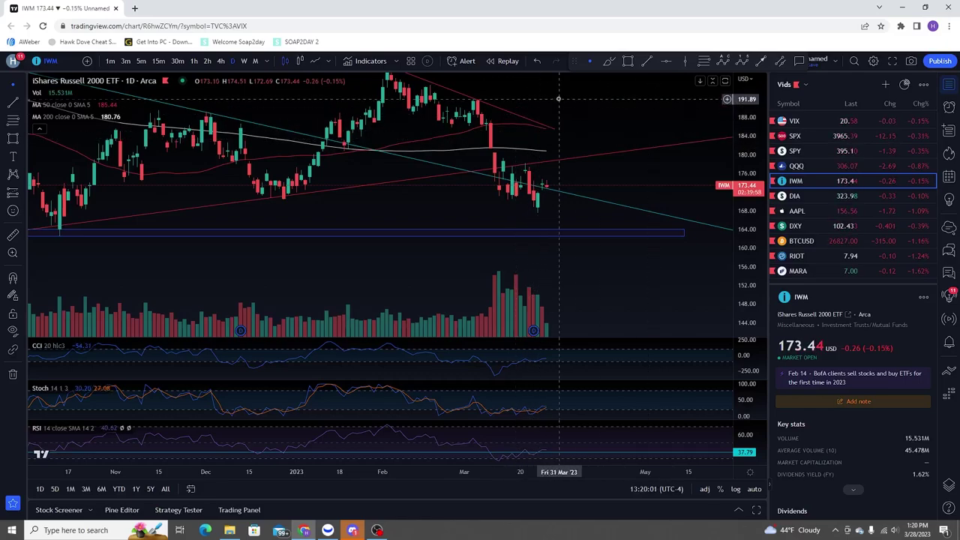
scroll(562, 99, "left", 2)
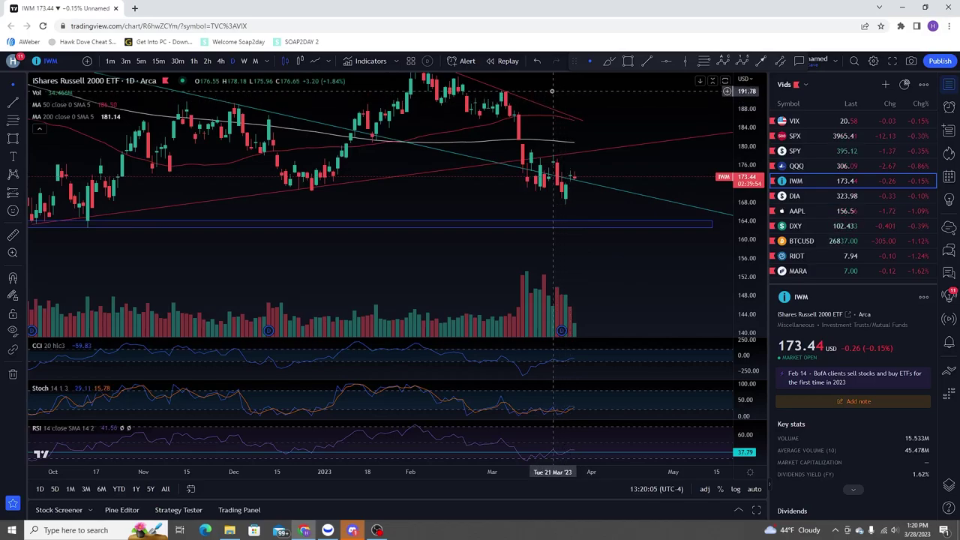
- Load QQQ from the watchlist, collapse the indicator legend and examine the latest daily candles around the 313.68 line and the rectangle zones
left_click(811, 165)
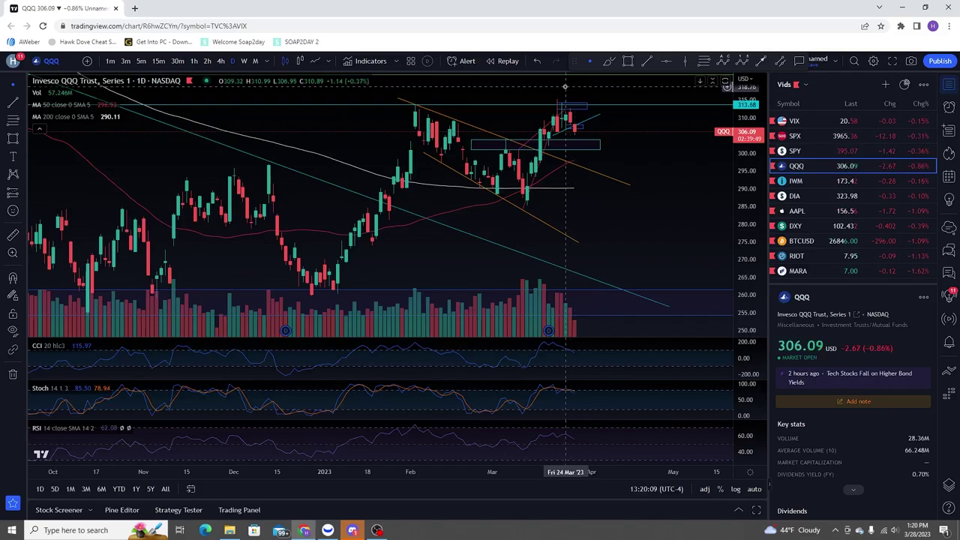
scroll(577, 87, "down", 2)
scroll(298, 102, "down", 2)
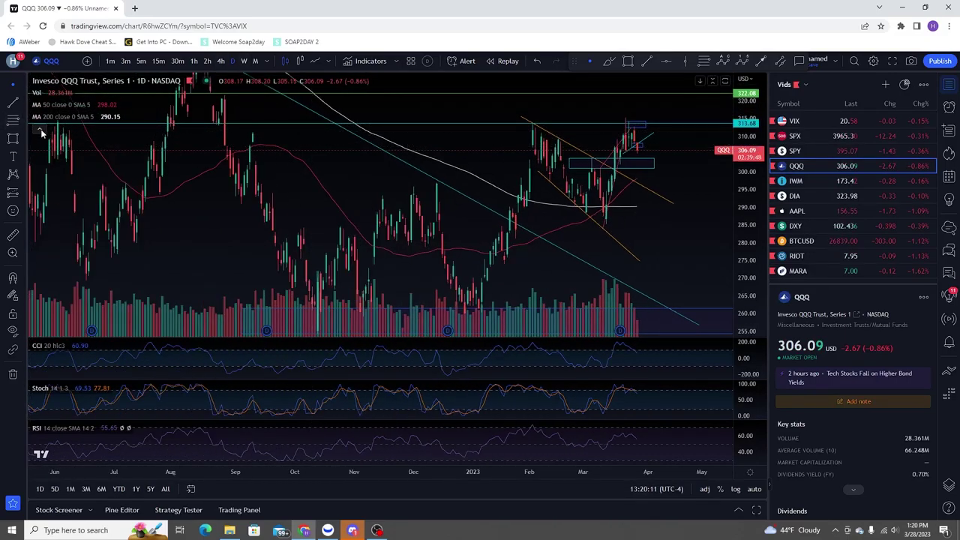
scroll(600, 163, "up", 3)
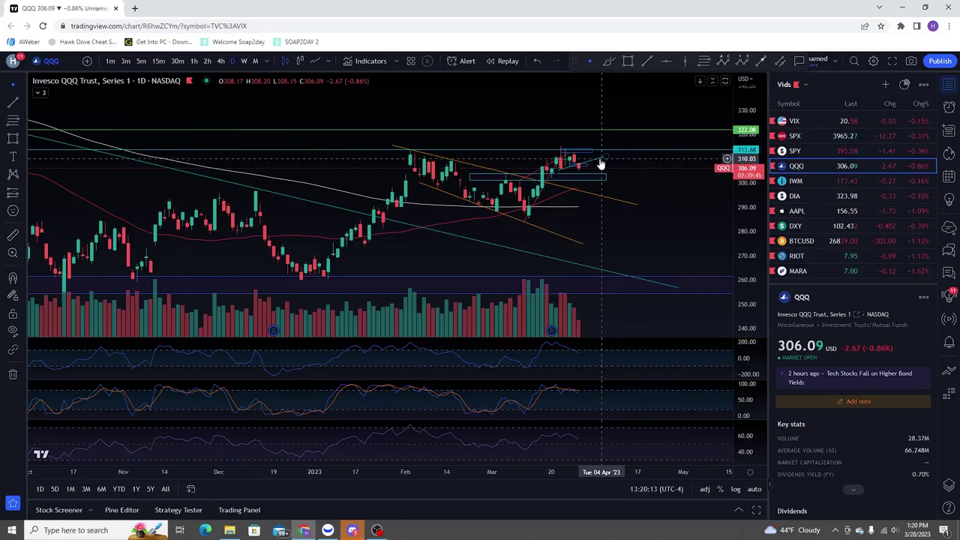
left_click_drag(601, 163, 653, 168)
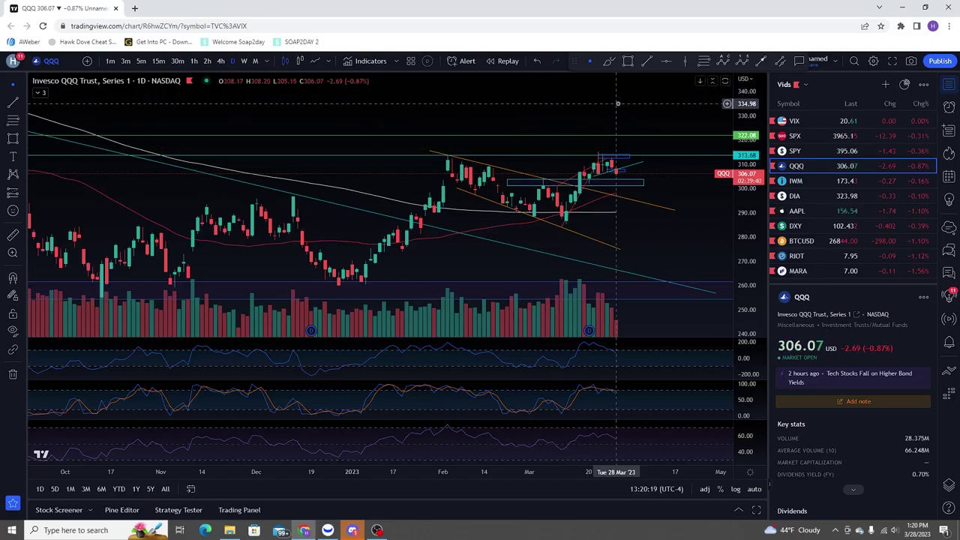
scroll(618, 103, "up", 4)
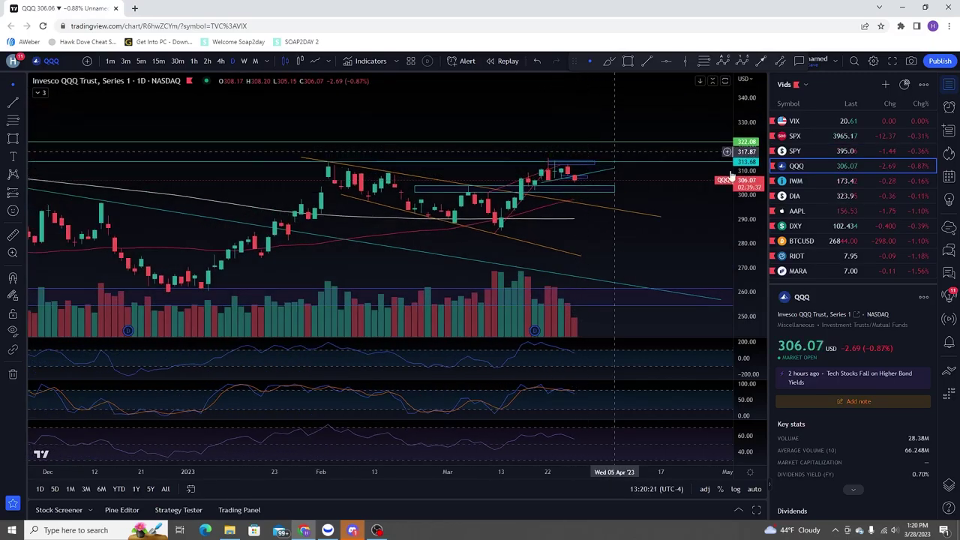
left_click_drag(756, 256, 754, 134)
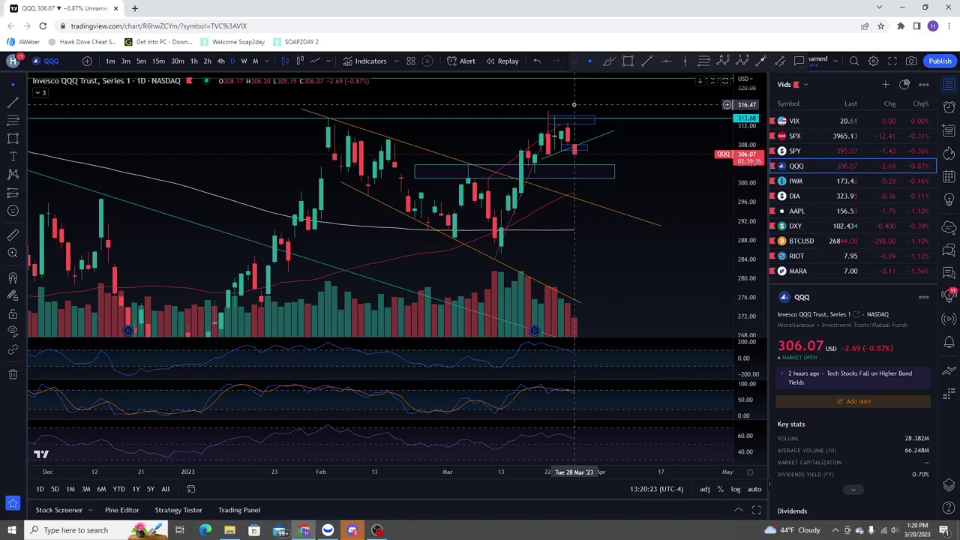
left_click_drag(574, 109, 575, 128)
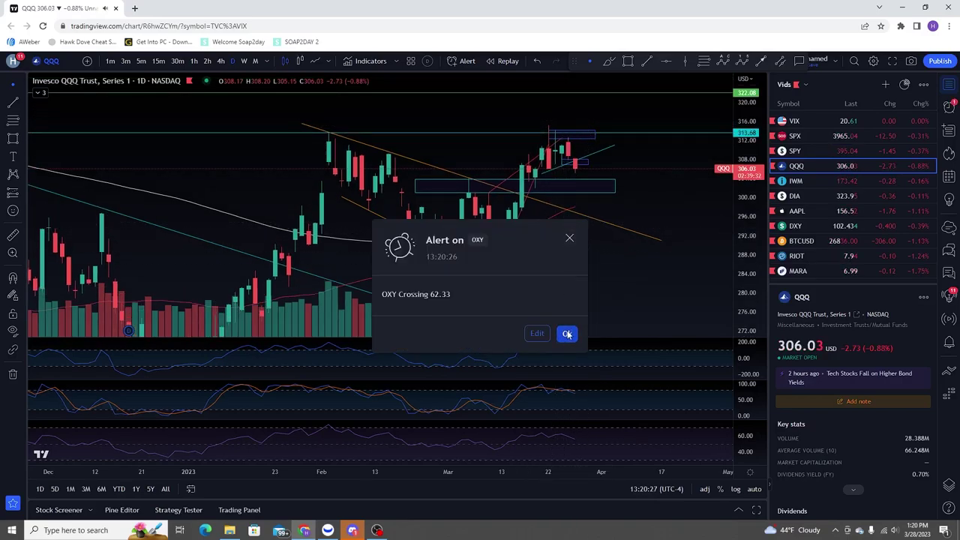
- Dismiss the OXY price alert, load OXY and examine its daily candles against the yellow rectangle and the moving averages
left_click(567, 335)
type("oxy")
key("Return")
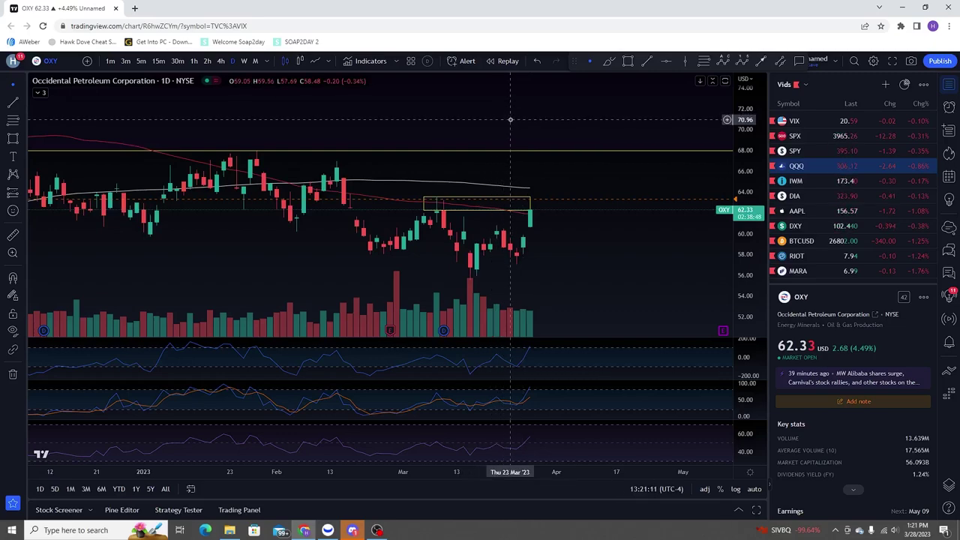
left_click_drag(746, 137, 747, 174)
- Load QQQ again on the 4-hour timeframe and examine the March candles around the trendline and rectangle zones
left_click(806, 165)
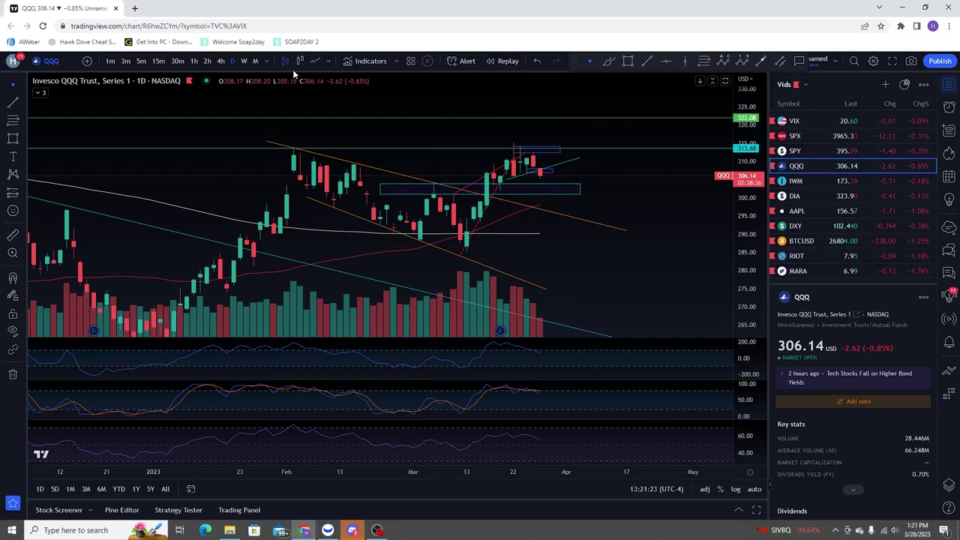
left_click(220, 62)
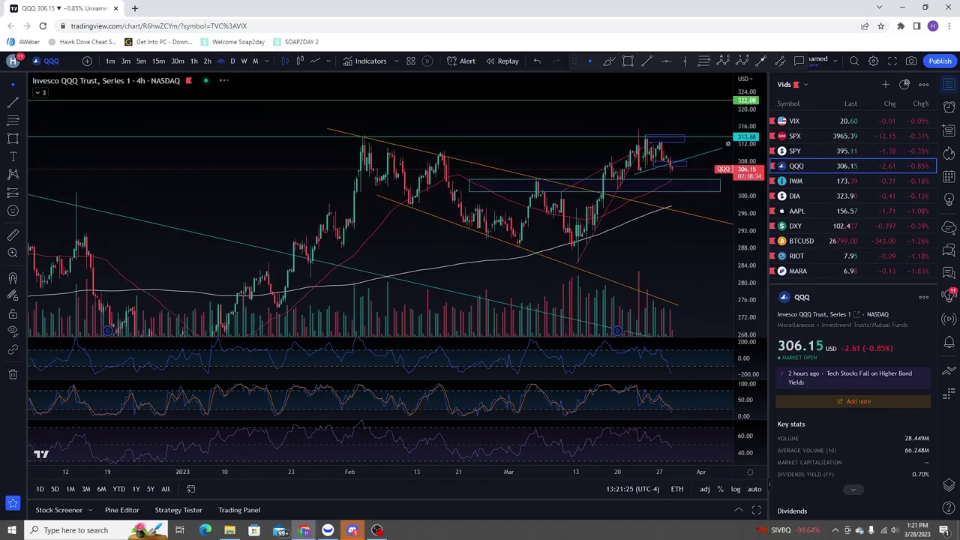
scroll(629, 107, "up", 4)
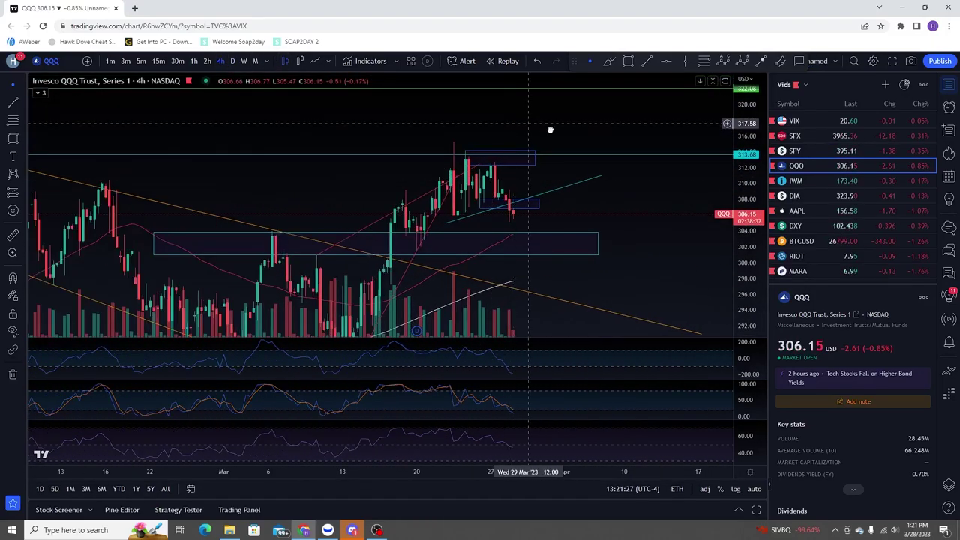
left_click_drag(752, 208, 736, 234)
left_click_drag(542, 191, 574, 192)
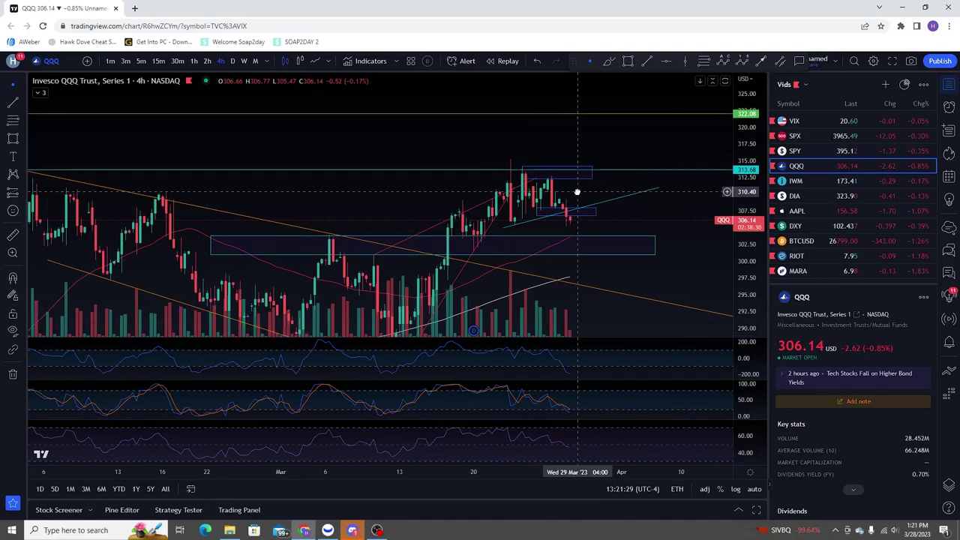
- Mark the swing highs and lows of QQQ's mid-to-late March rise with short brush strokes on the 4-hour chart
left_click(612, 64)
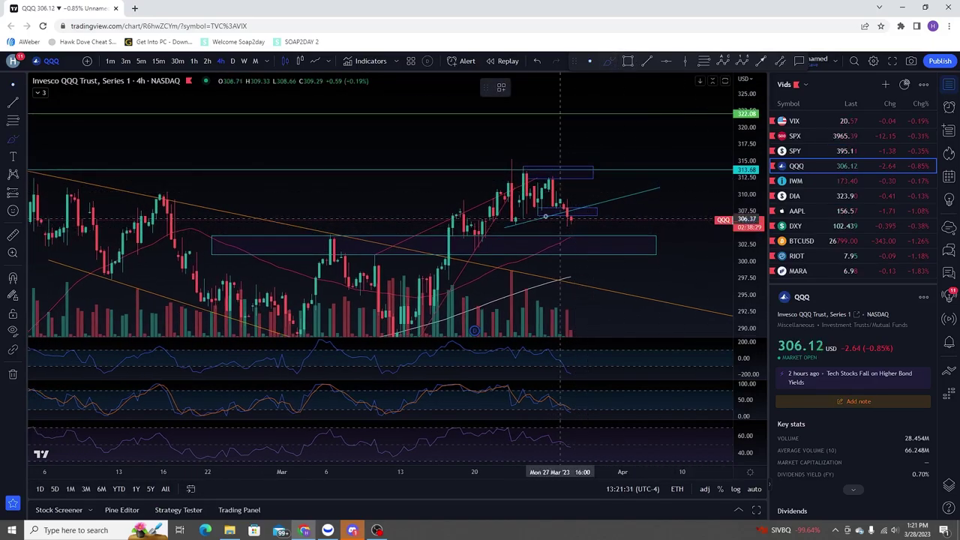
left_click_drag(529, 217, 567, 219)
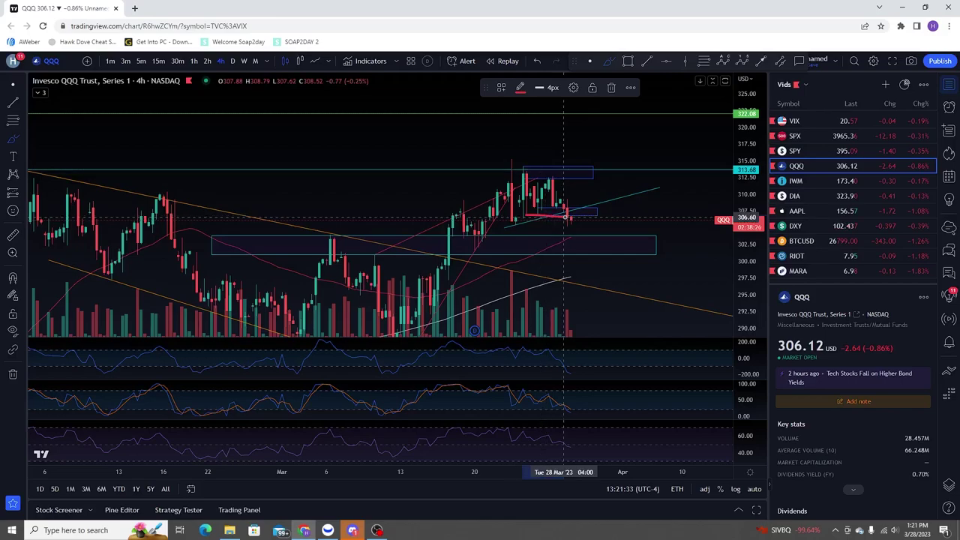
left_click_drag(459, 257, 489, 255)
left_click_drag(444, 200, 478, 196)
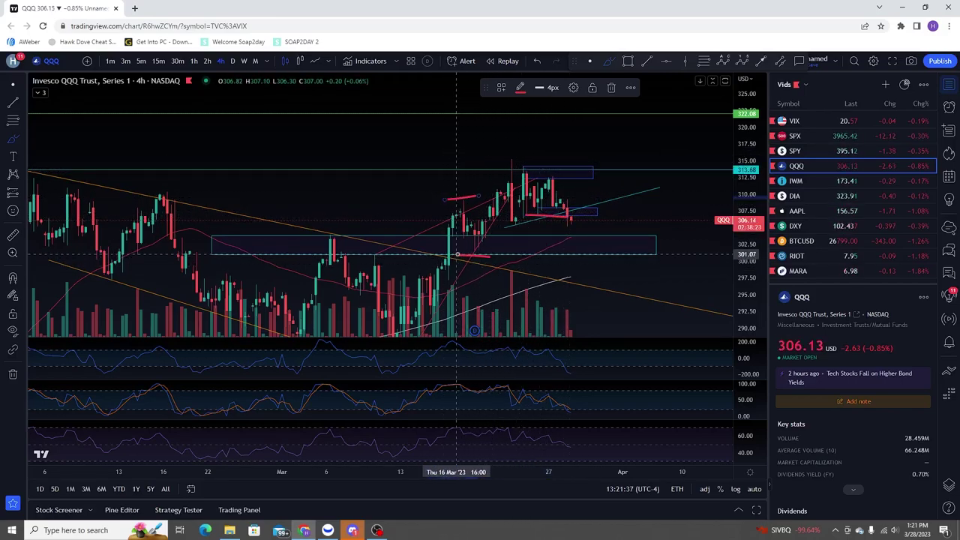
left_click_drag(484, 161, 527, 158)
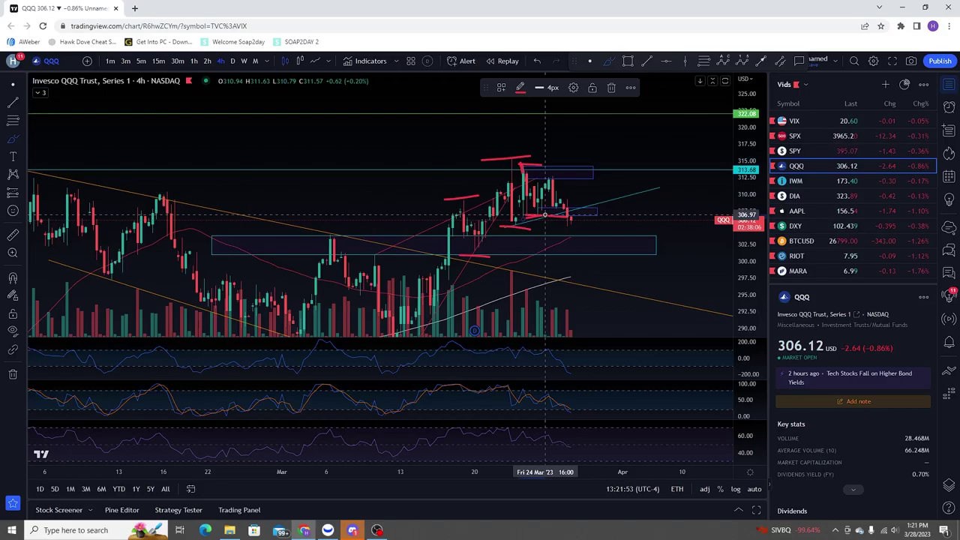
- Trace converging brush lines over the late March highs and under the lows, and undo them
left_click_drag(550, 178, 593, 195)
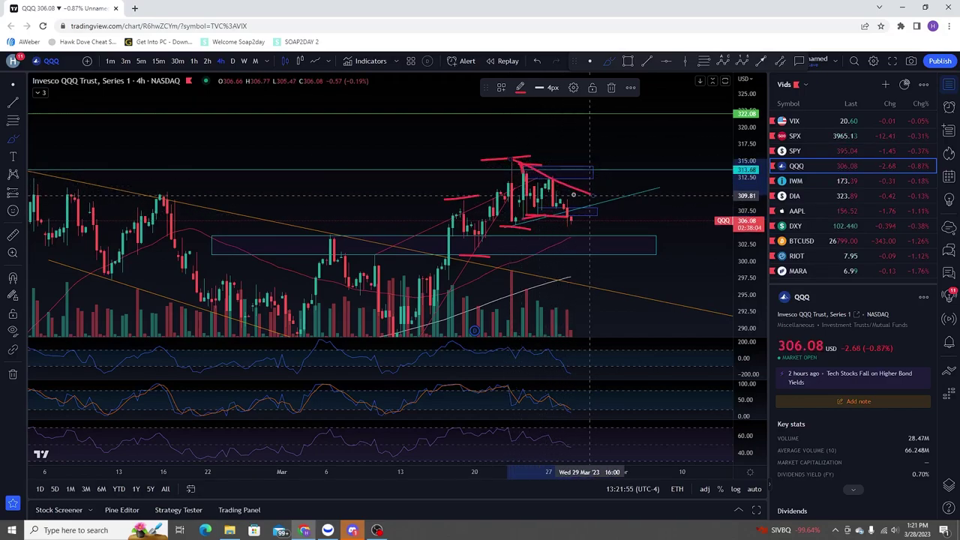
mouse_move(508, 234)
left_mouse_down()
mouse_move(597, 201)
mouse_move(586, 229)
left_mouse_up()
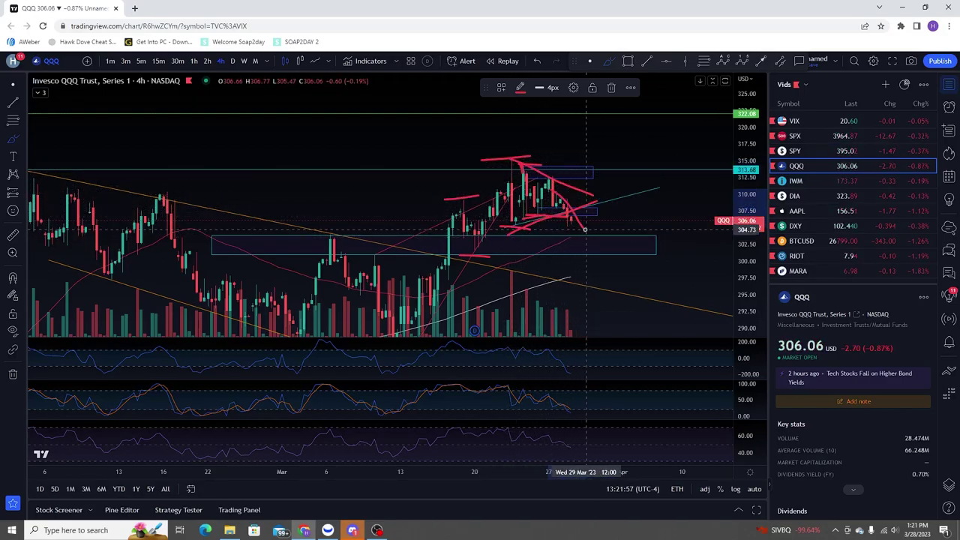
key("ctrl+z")
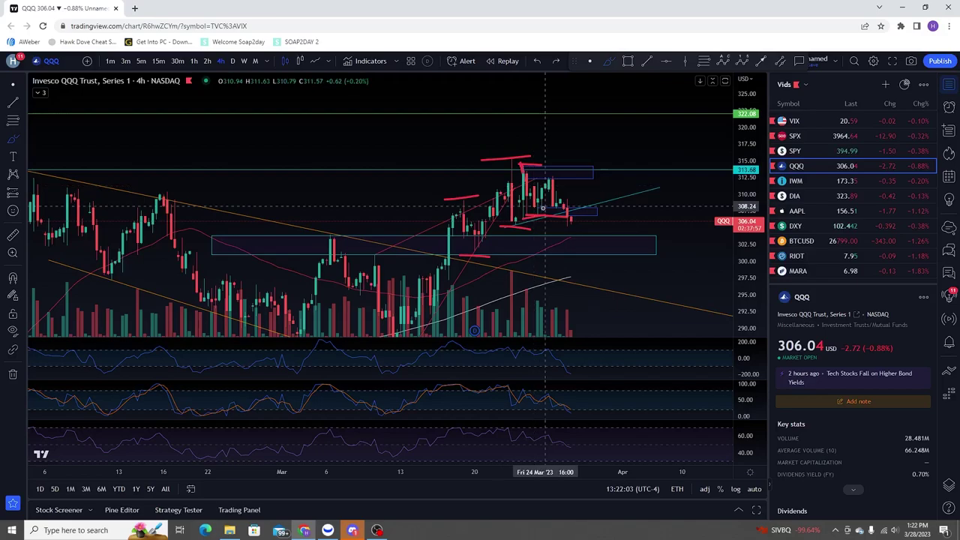
- Mark the latest late March swing low and high with short brush strokes, and undo a descending line traced across the highs
left_click_drag(537, 209, 549, 210)
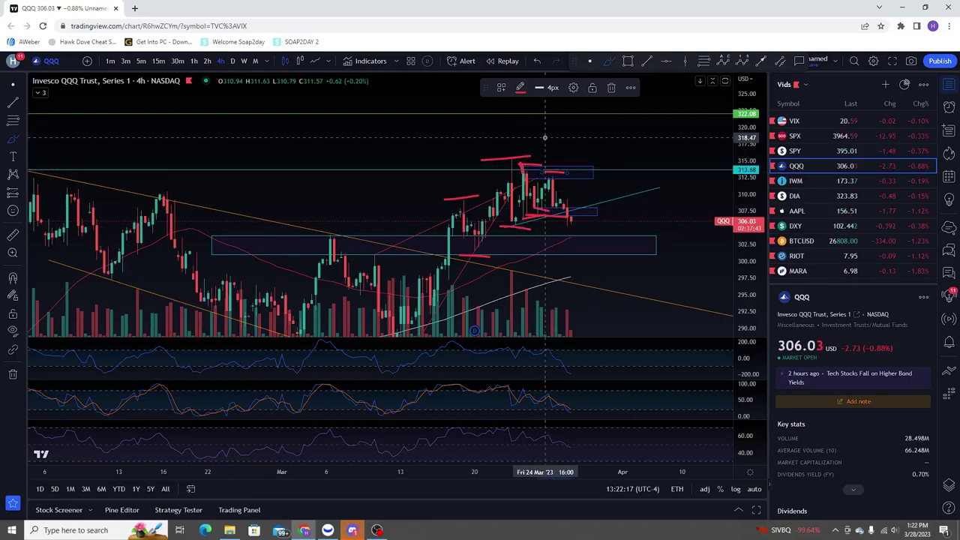
left_click_drag(524, 168, 601, 183)
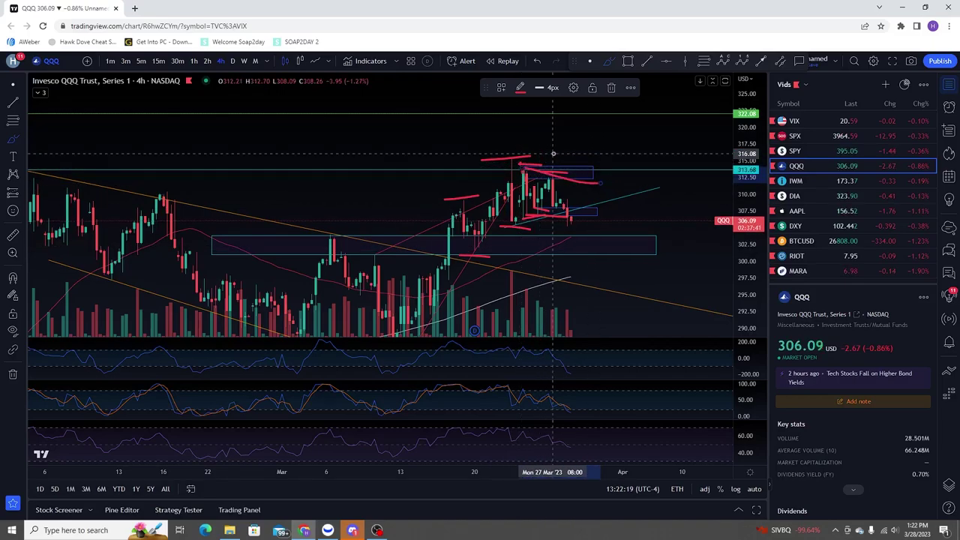
key("ctrl+z")
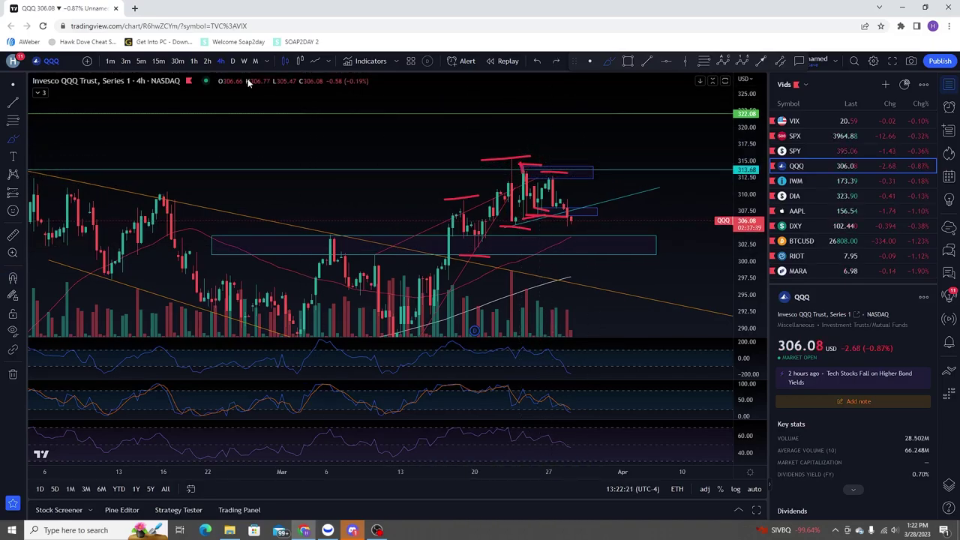
- Switch QQQ to the daily timeframe and delete the brush stroke above the late March high
left_click(231, 60)
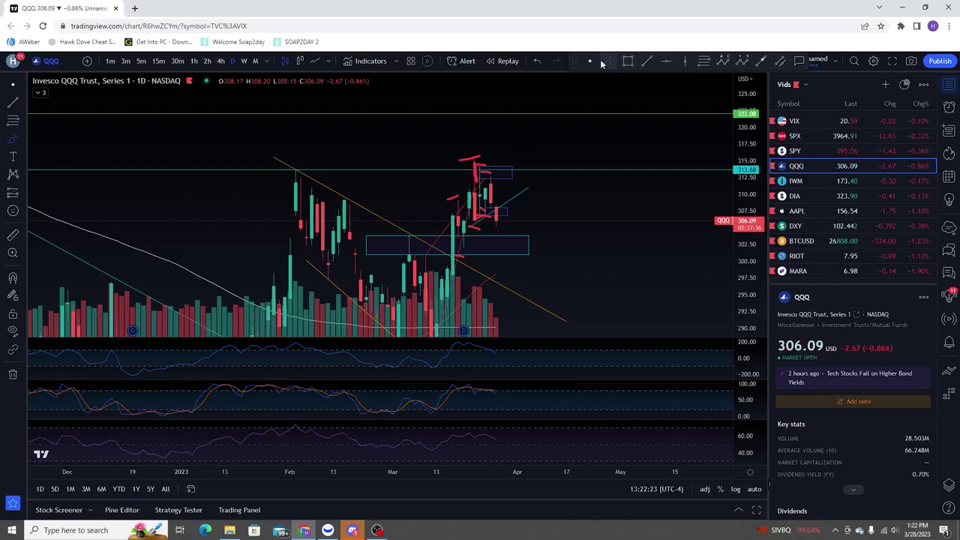
left_click(477, 160)
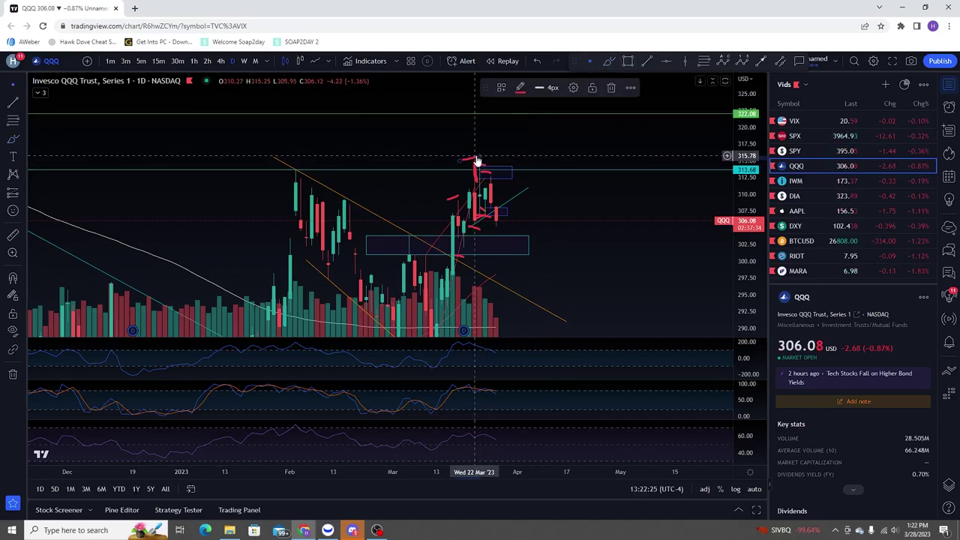
key("Delete")
left_click(479, 165)
key("Delete")
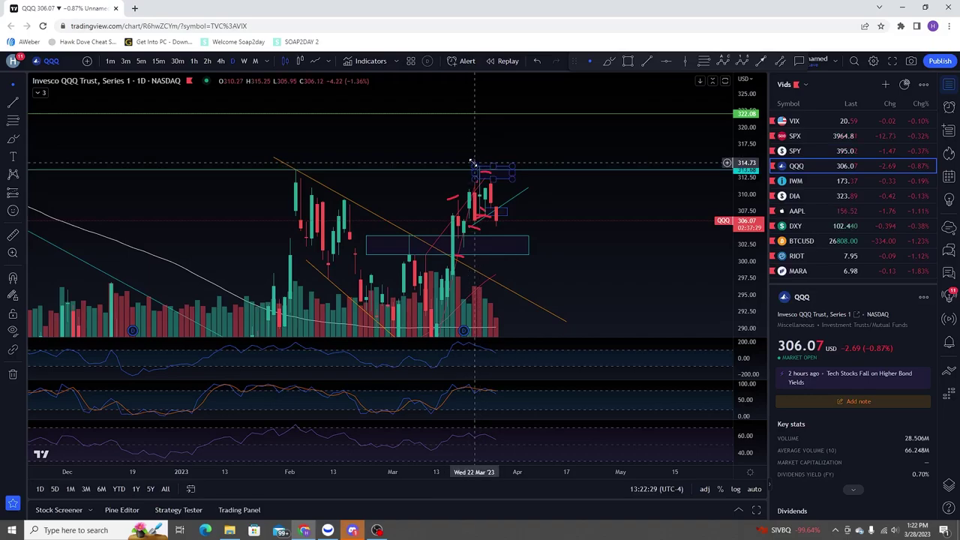
- Brush a descending line from QQQ's latest daily candle into the rectangle zone, then undo it and clear the remaining brush marks
scroll(475, 165, "up", 3)
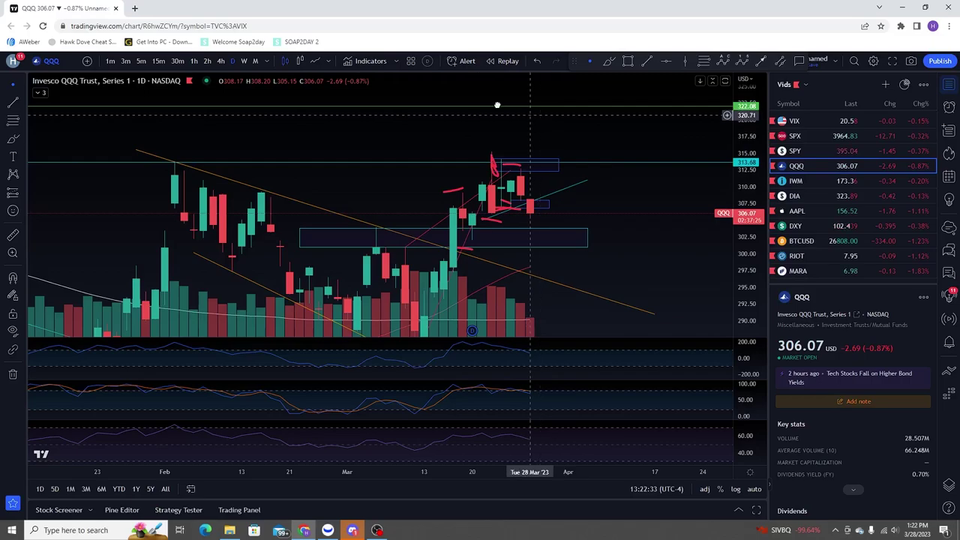
scroll(534, 118, "down", 3)
left_click_drag(576, 111, 524, 112)
left_click(608, 62)
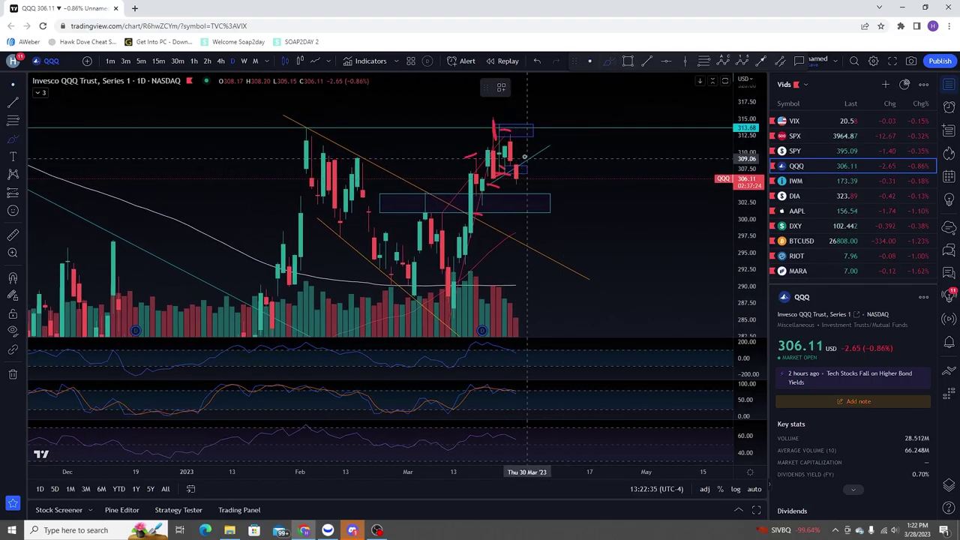
left_click_drag(516, 156, 527, 204)
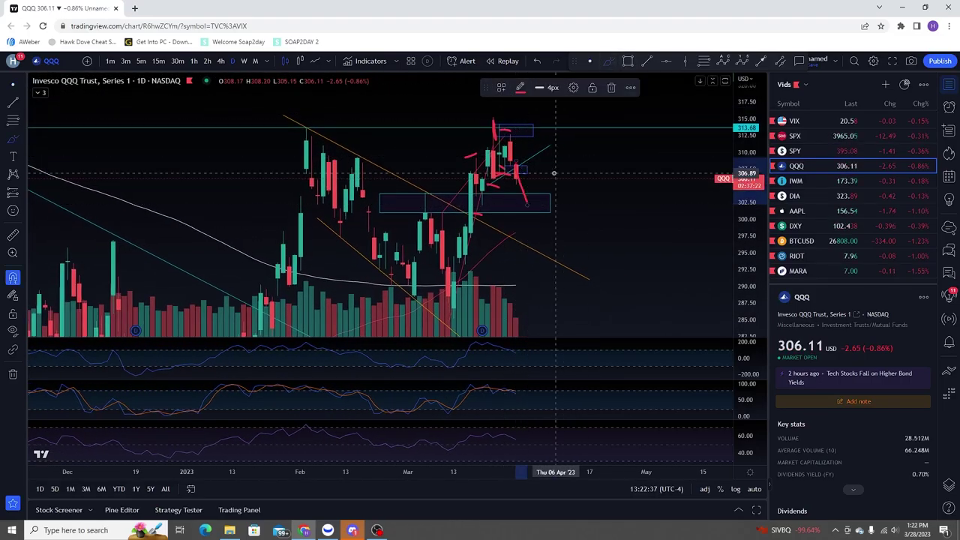
scroll(554, 172, "down", 2)
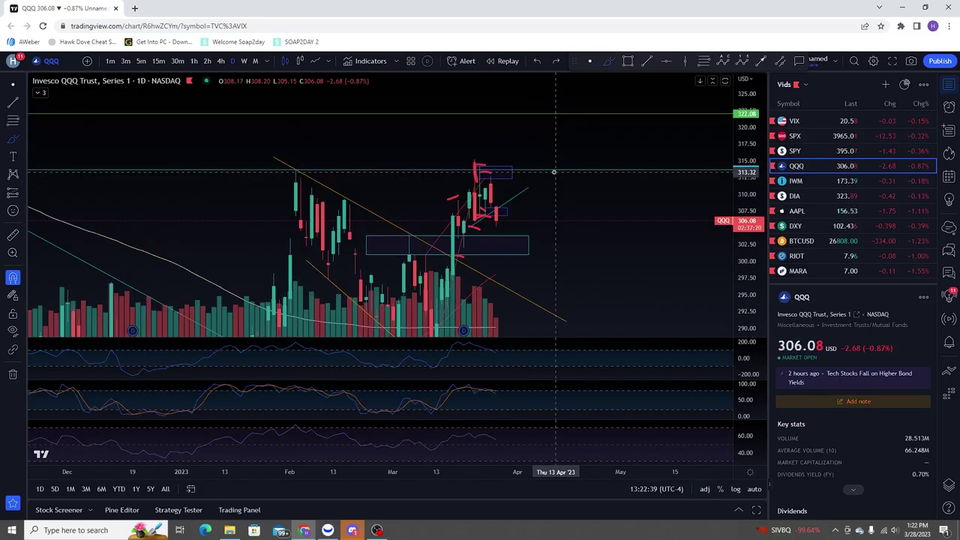
key("ctrl+z")
key("ctrl+z")
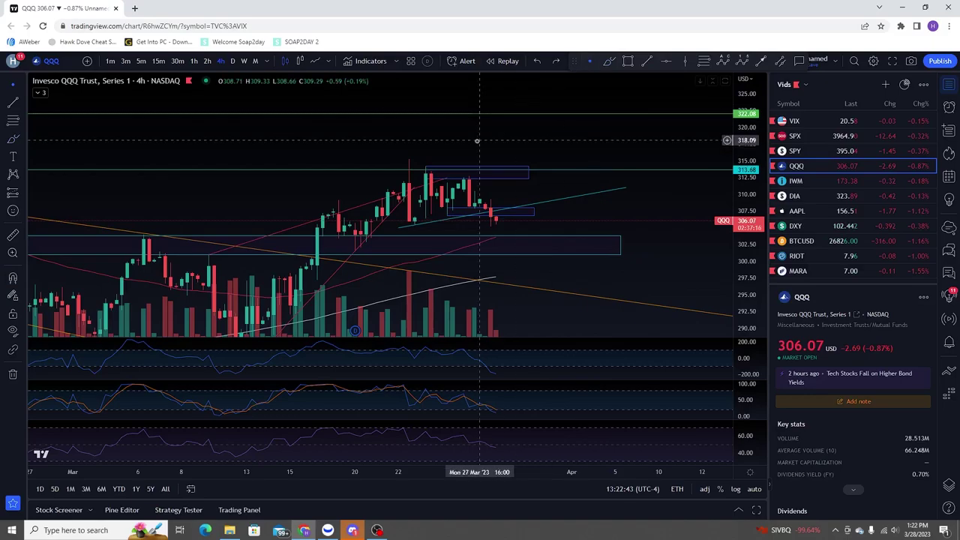
- Return QQQ to the daily timeframe, trace the mid-March rise and pullback into the rectangle zone with the brush, and undo it
left_click(231, 62)
scroll(411, 150, "up", 3)
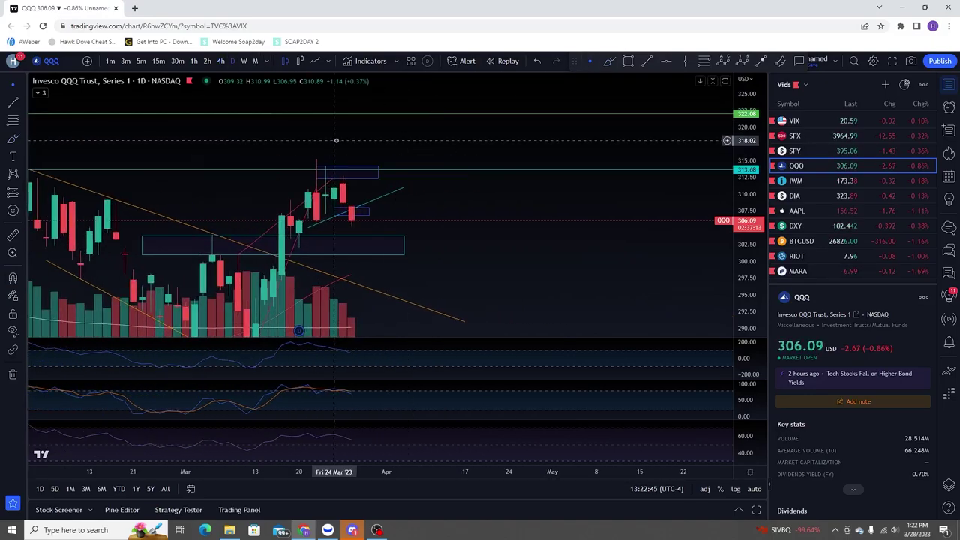
left_click_drag(342, 141, 390, 141)
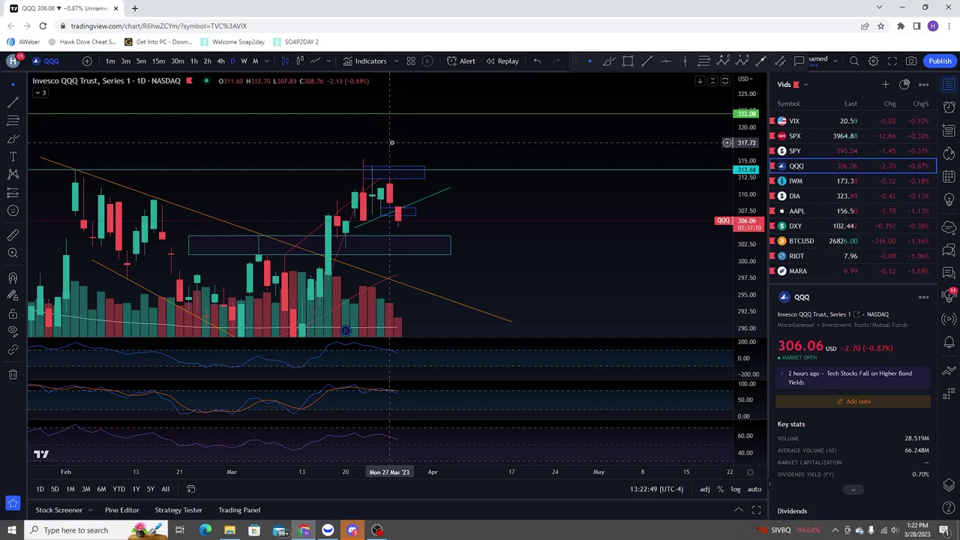
left_click_drag(384, 142, 416, 138)
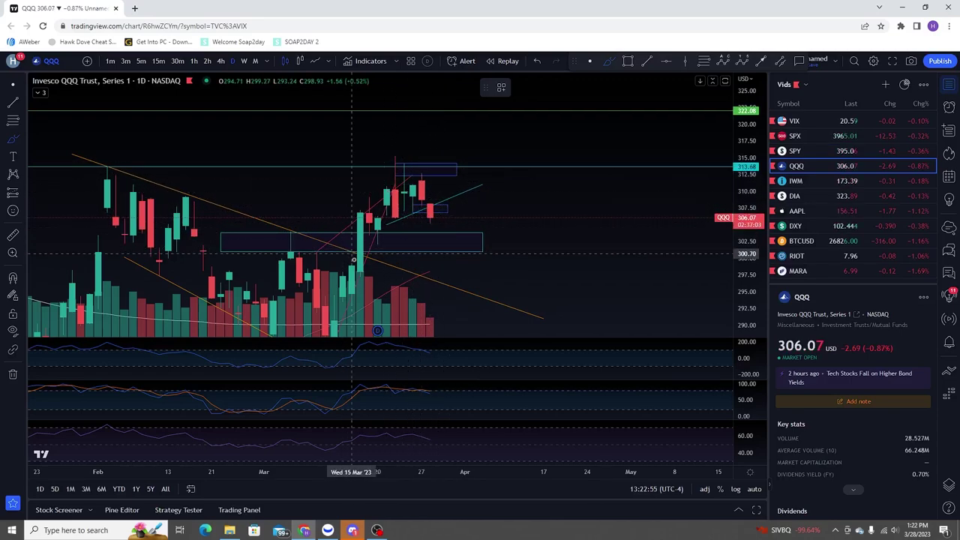
left_click_drag(363, 255, 383, 241)
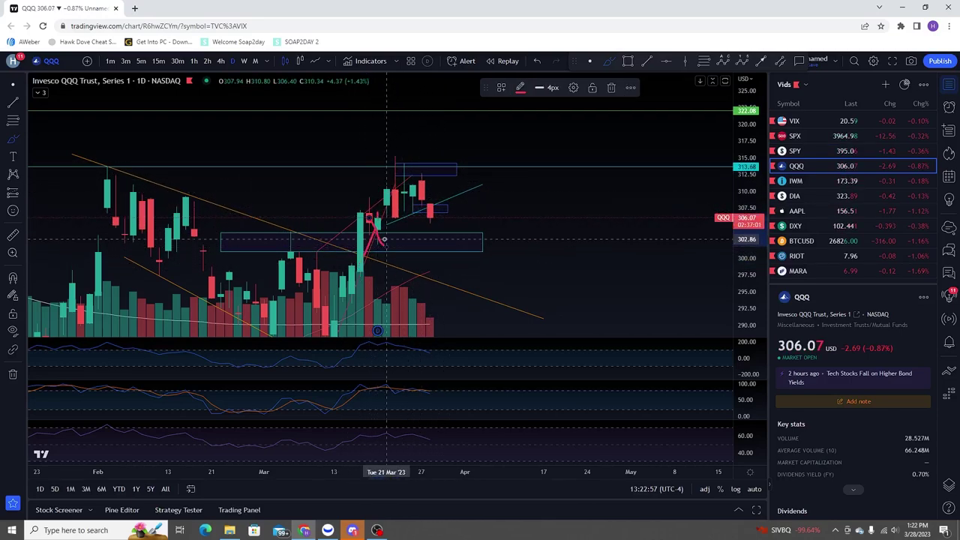
key("ctrl+z")
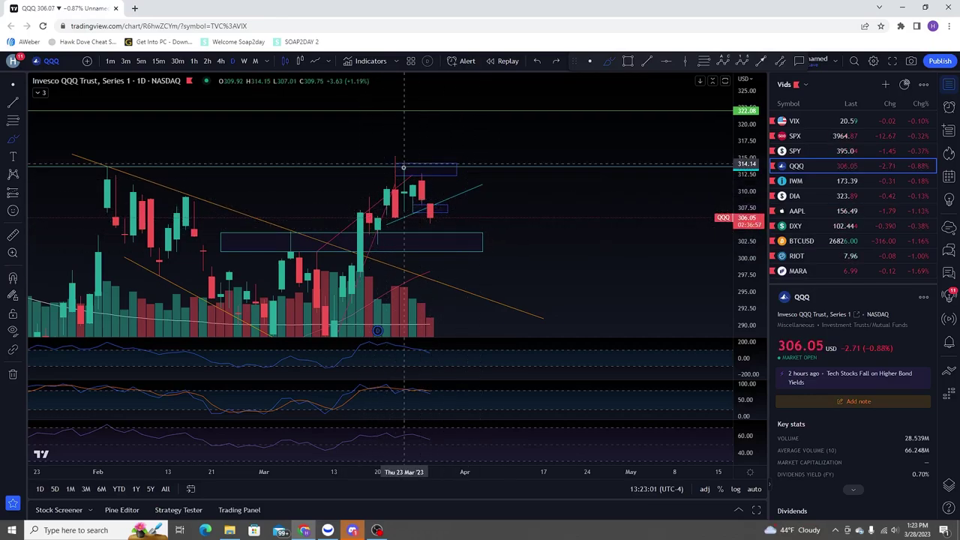
- Circle the large rectangle zone below QQQ's latest candle, draw a downward arrow from it with the brush, and undo these marks
scroll(358, 183, "down", 6)
scroll(459, 174, "up", 3)
mouse_move(504, 177)
left_mouse_down()
mouse_move(519, 211)
mouse_move(478, 262)
mouse_move(488, 232)
mouse_move(516, 262)
mouse_move(530, 229)
mouse_move(533, 280)
left_mouse_up()
key("ctrl+z")
key("ctrl+z")
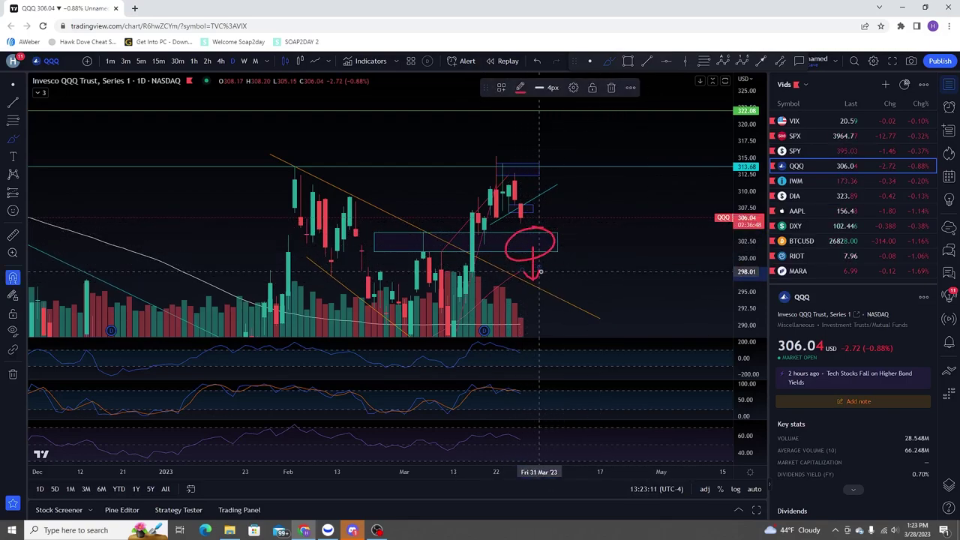
key("ctrl+z")
key("ctrl+z")
- Switch QQQ to the 4-hour timeframe and examine the late March candles against the rising trendline and rectangle zones
left_click(587, 63)
left_click_drag(532, 122, 536, 122)
left_click(222, 61)
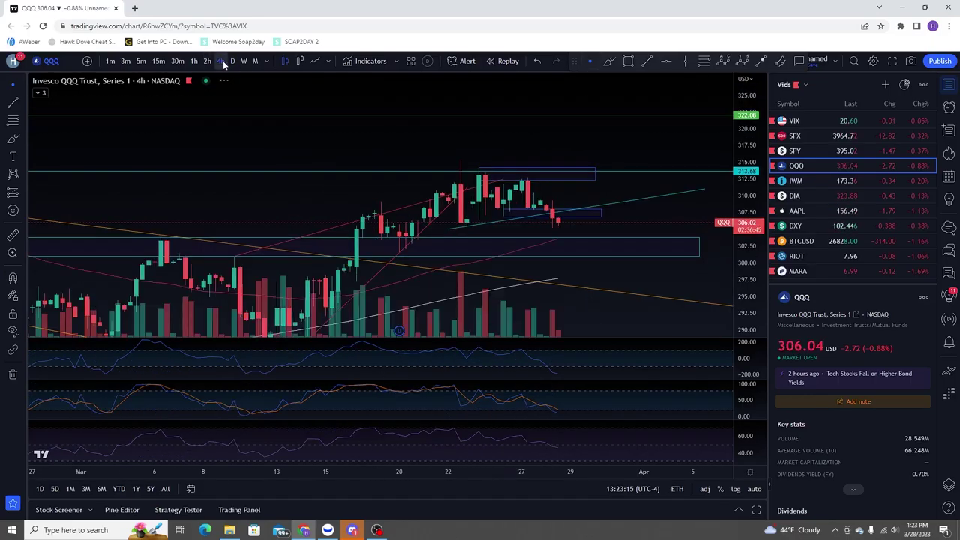
scroll(617, 222, "down", 3)
left_click_drag(656, 147, 587, 143)
left_click_drag(742, 244, 731, 159)
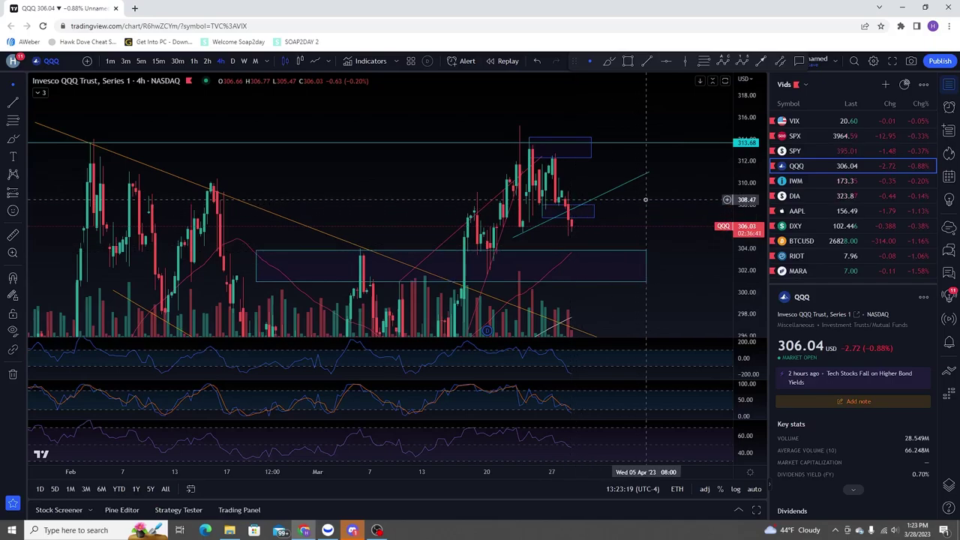
left_click_drag(646, 198, 656, 176)
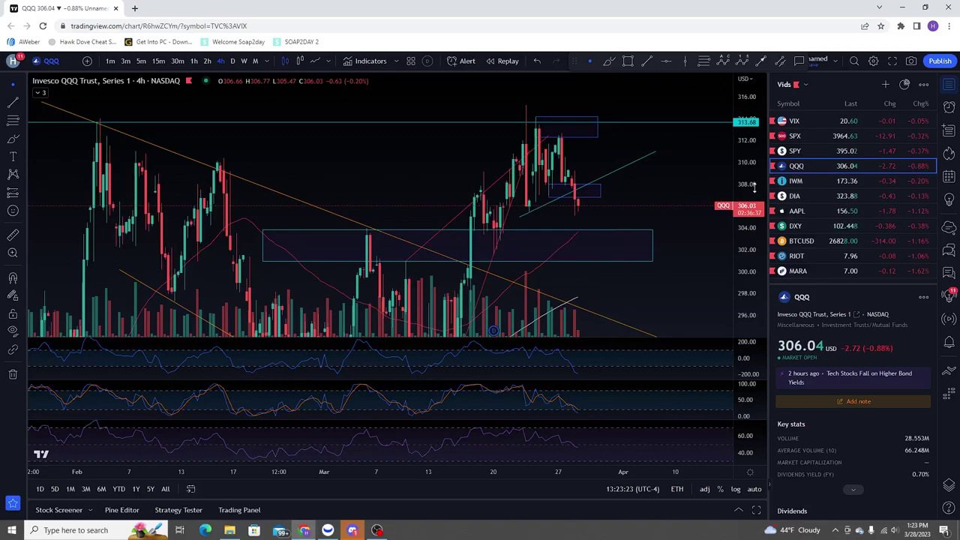
left_click_drag(602, 161, 609, 170)
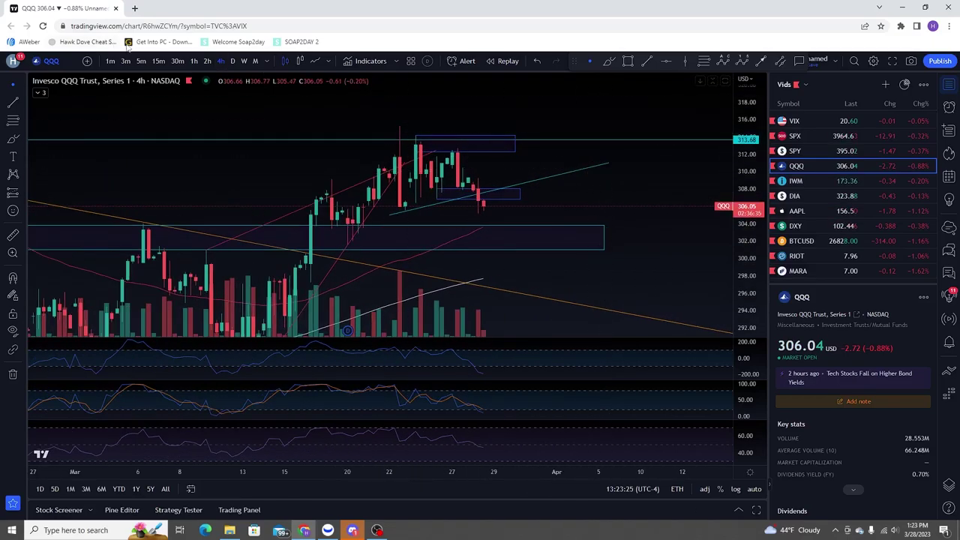
- Compare QQQ's latest candles below the small rectangle zone on the 1-hour and 4-hour timeframes, ending on 1-hour
left_click(194, 62)
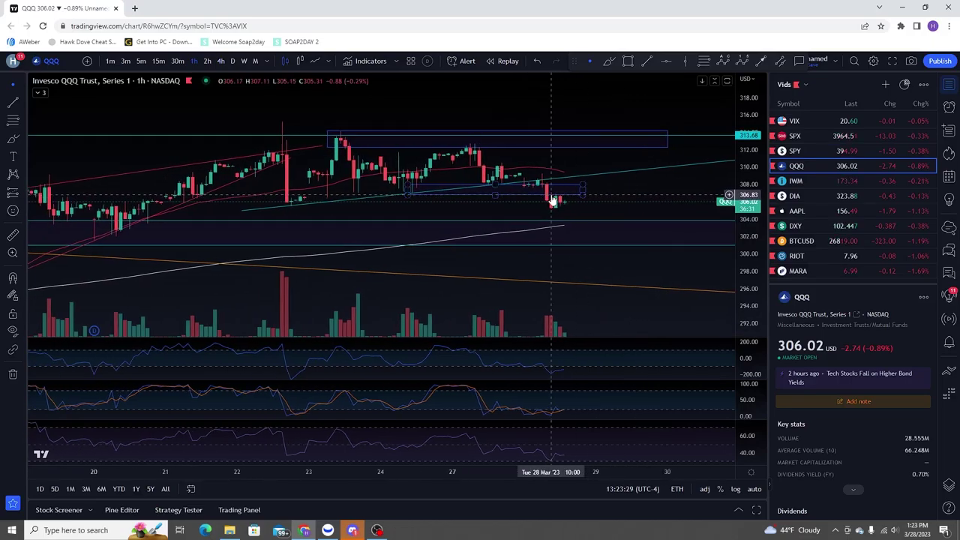
left_click(223, 61)
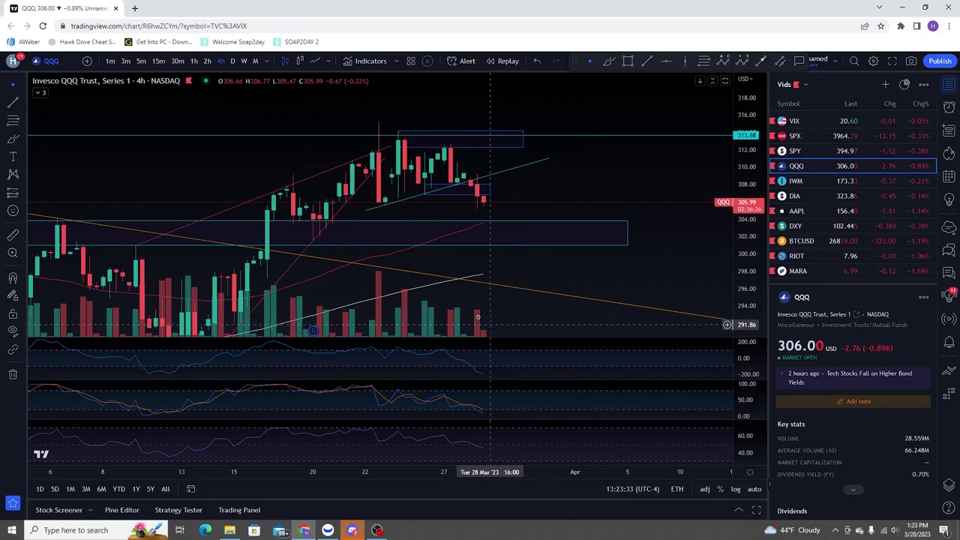
left_click_drag(522, 187, 588, 199)
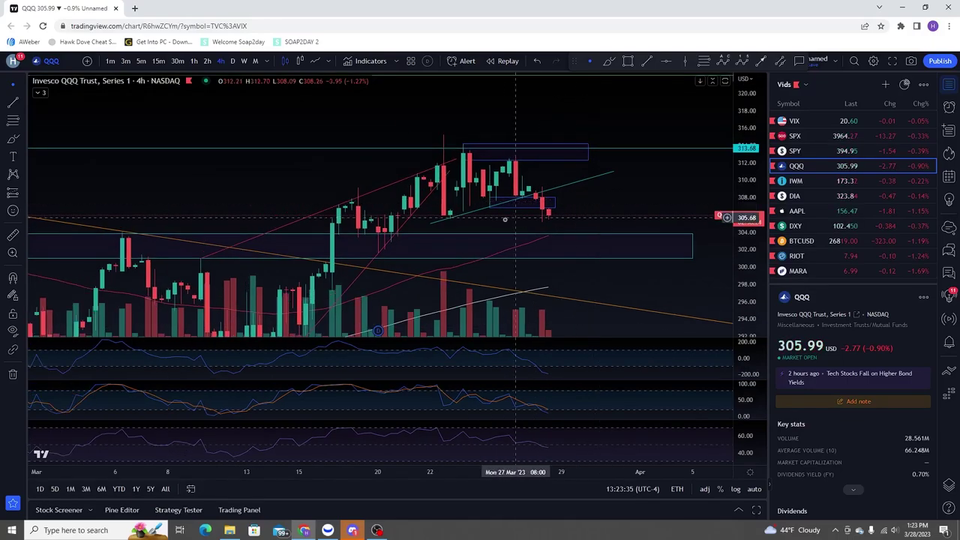
left_click(193, 62)
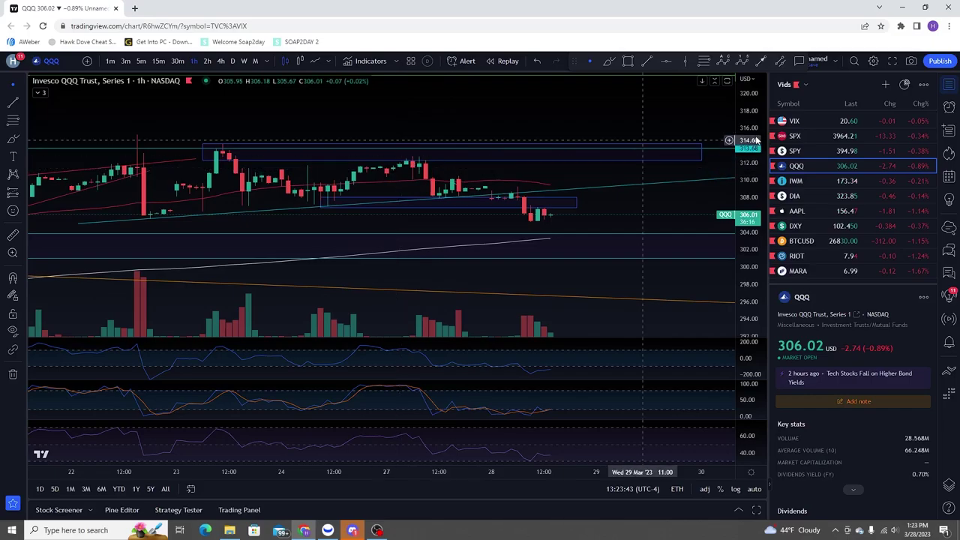
- Load SPY on the daily timeframe and examine its latest candles around the descending trendline and nearby zones
left_click(795, 151)
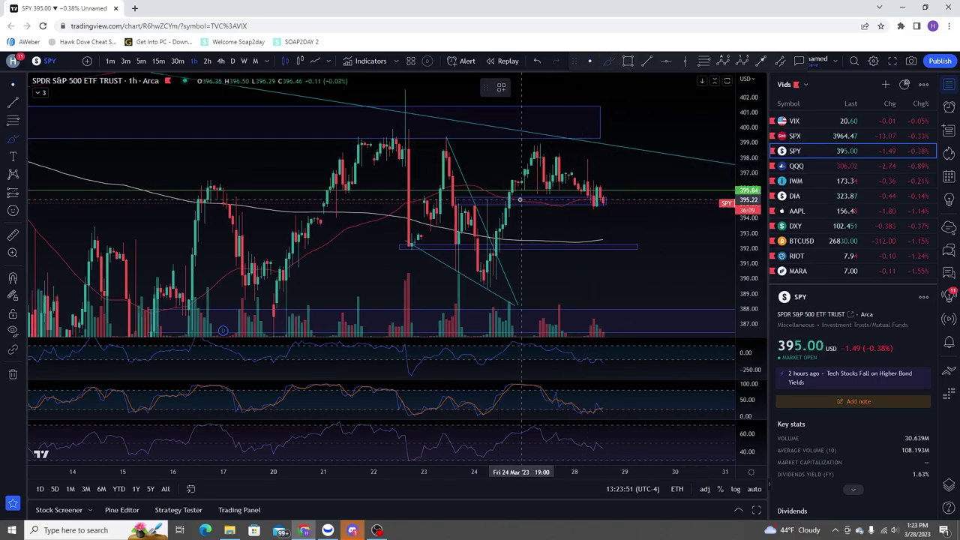
left_click(232, 63)
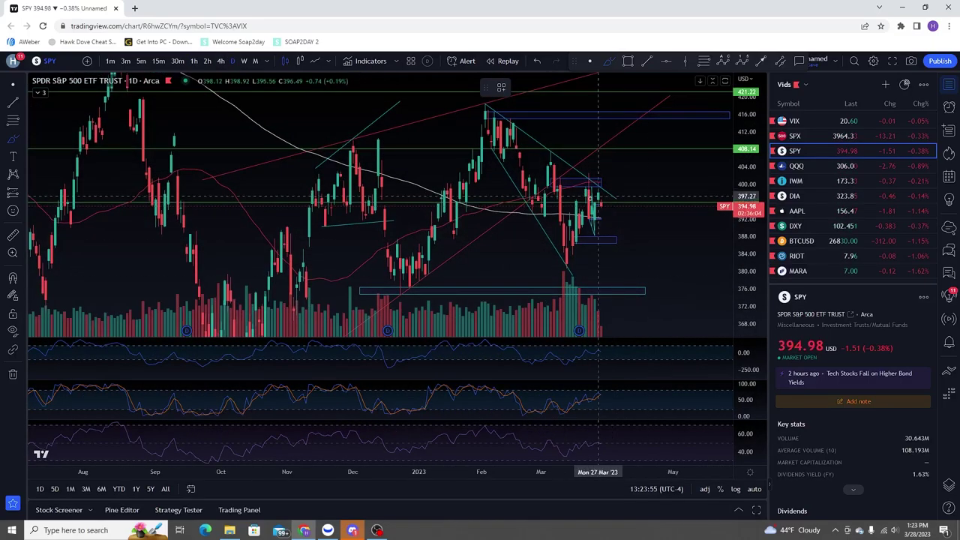
left_click_drag(598, 196, 602, 204)
key("ctrl+z")
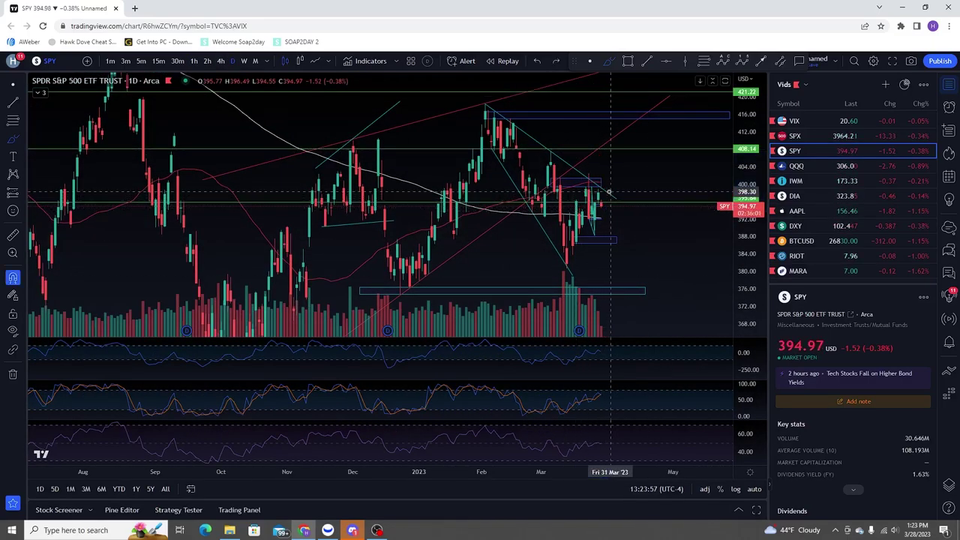
scroll(601, 194, "up", 3)
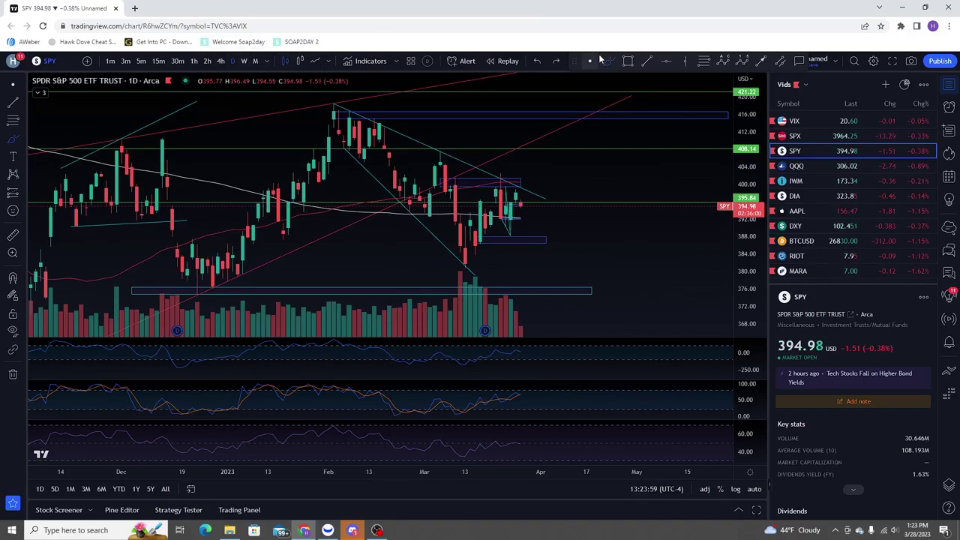
left_click_drag(582, 137, 593, 153)
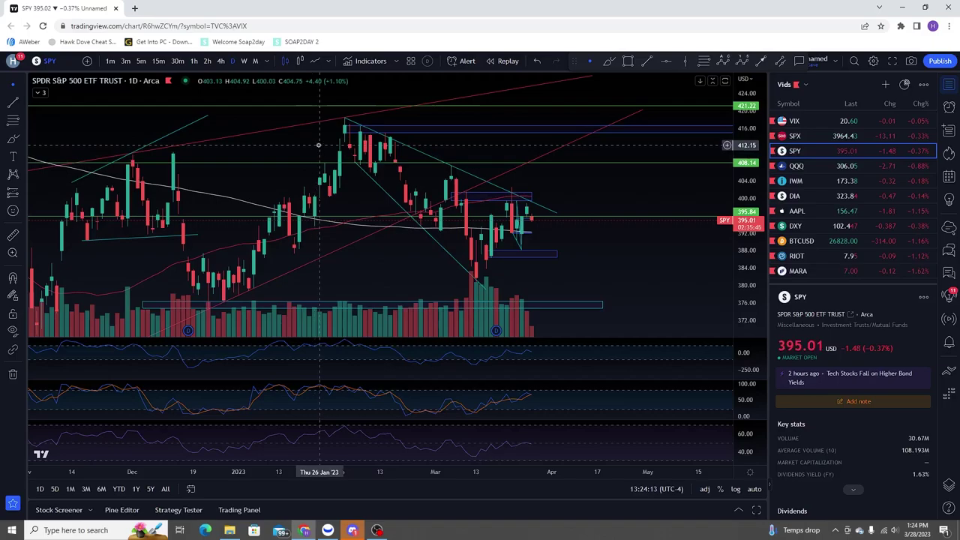
- Load SPX and examine its late March candles within the falling wedge on the daily and 4-hour timeframes
left_click(831, 136)
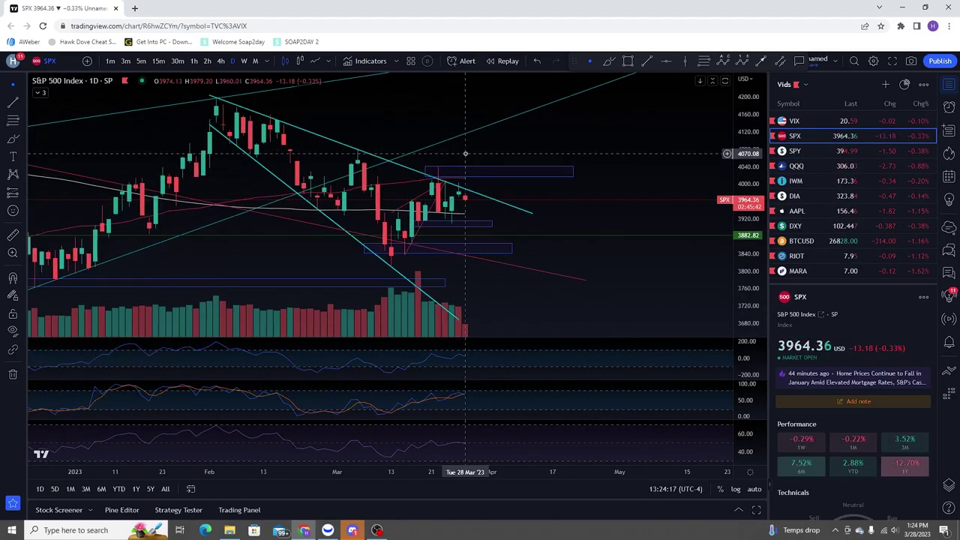
left_click_drag(452, 159, 480, 162)
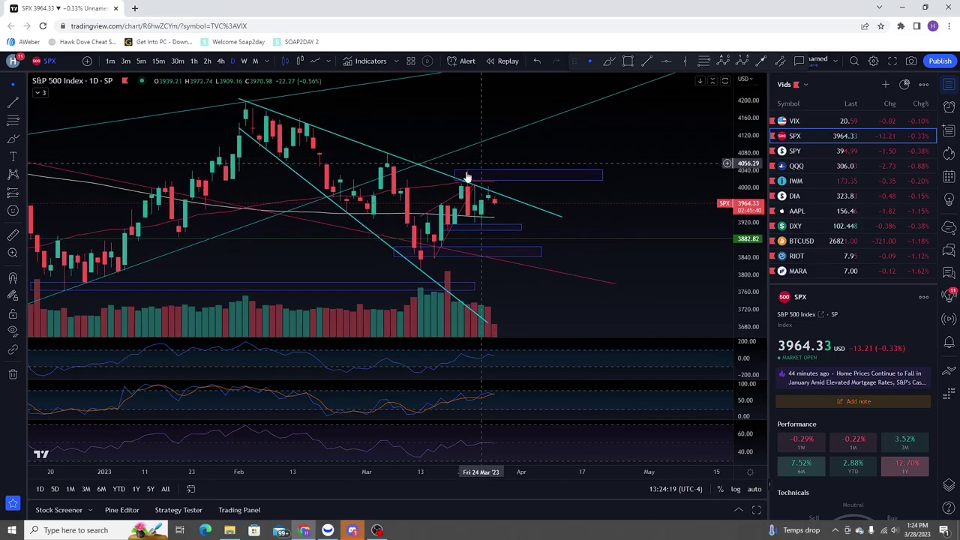
left_click(221, 62)
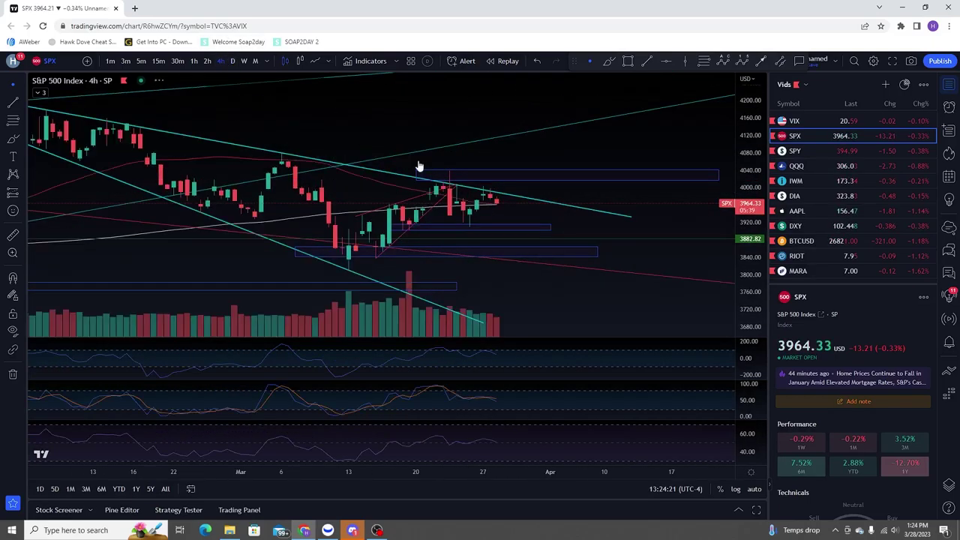
scroll(682, 212, "down", 5)
scroll(634, 174, "up", 4)
left_click_drag(744, 256, 738, 126)
left_click_drag(599, 112, 611, 148)
- Brush marks on SPX's two late March swing highs and the swing low, plus a projected drop into the lower rectangle zone
left_click(610, 63)
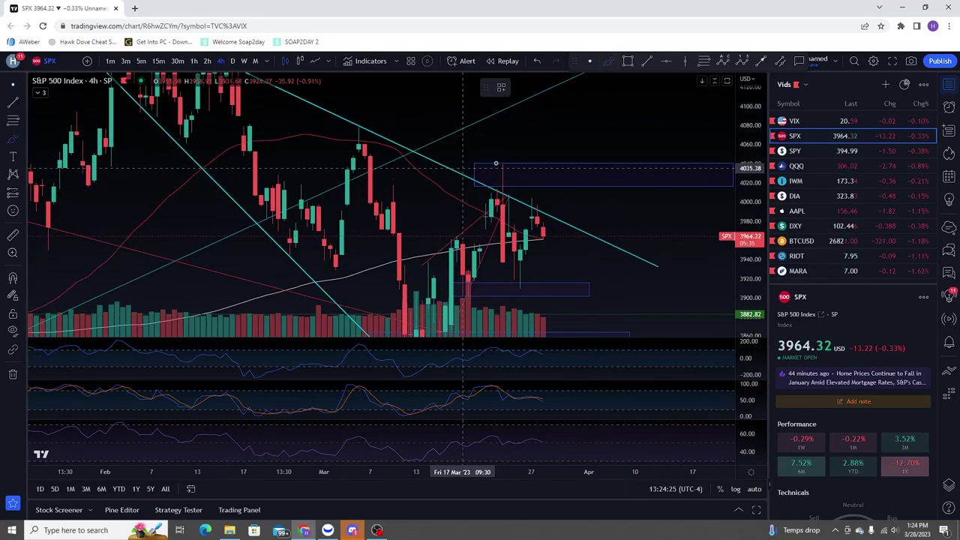
left_click_drag(471, 166, 532, 160)
left_click_drag(518, 204, 572, 198)
left_click_drag(492, 289, 530, 293)
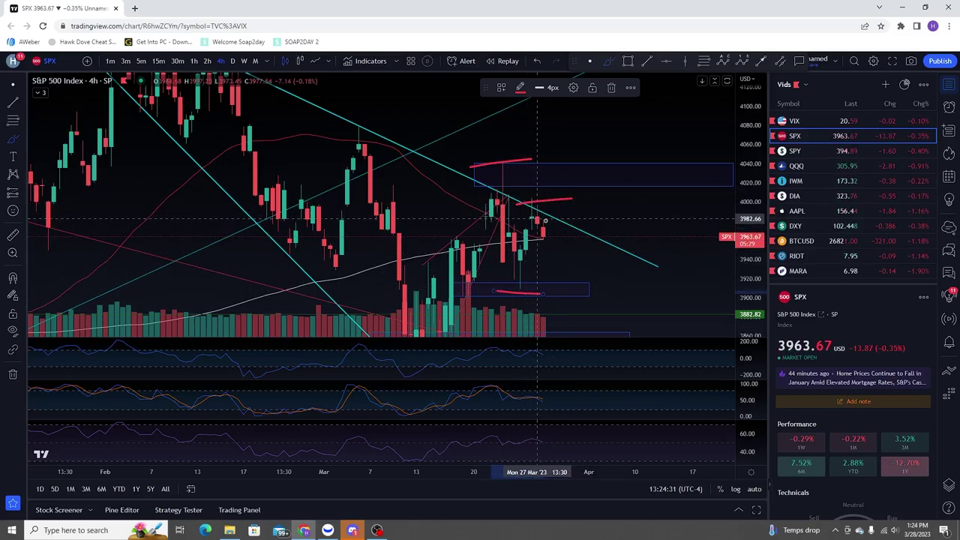
mouse_move(538, 240)
left_mouse_down()
mouse_move(548, 289)
mouse_move(559, 277)
mouse_move(535, 281)
mouse_move(554, 276)
left_mouse_up()
- Delete the brush strokes on SPX's swing highs and the projected-drop arrow with its circle
scroll(554, 277, "down", 5)
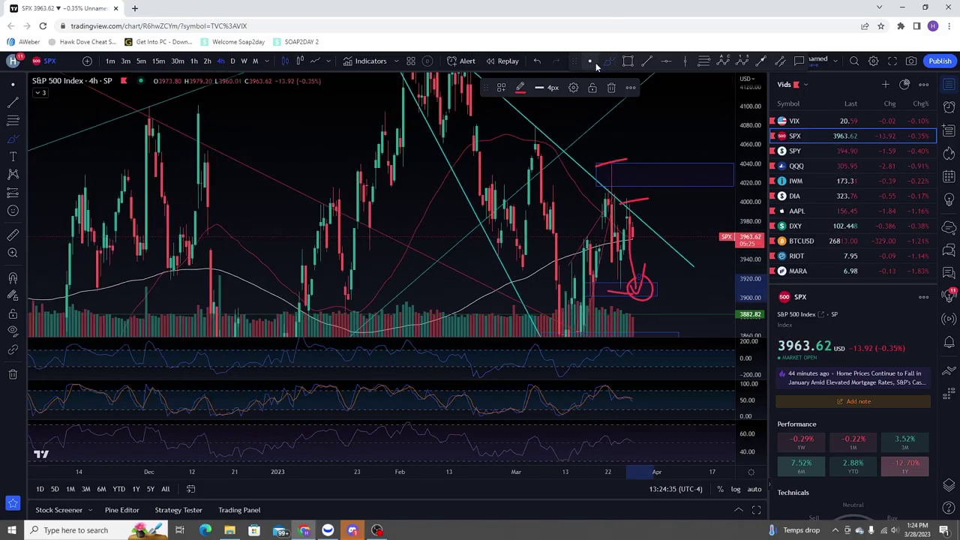
key("Delete")
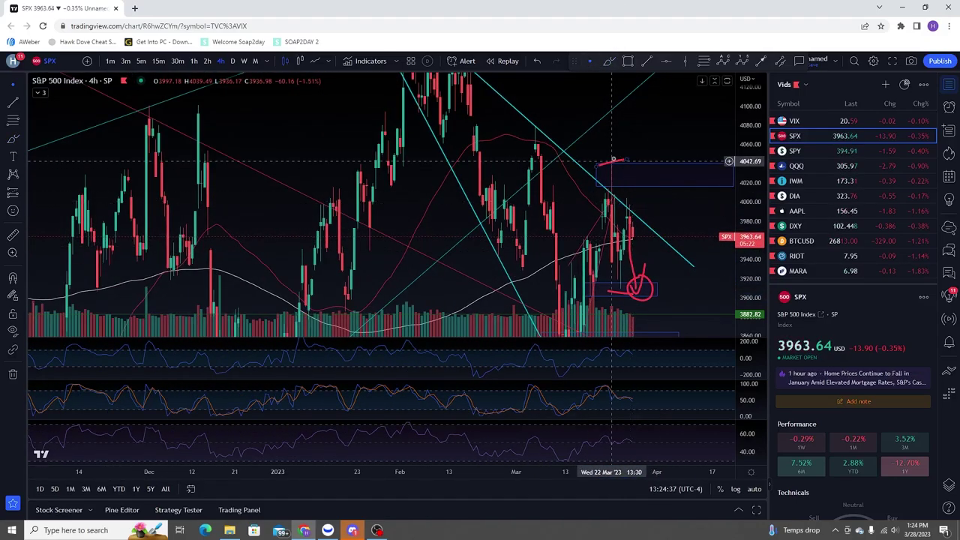
left_click(633, 265)
key("Delete")
left_click(645, 275)
key("Delete")
left_click(645, 277)
key("Delete")
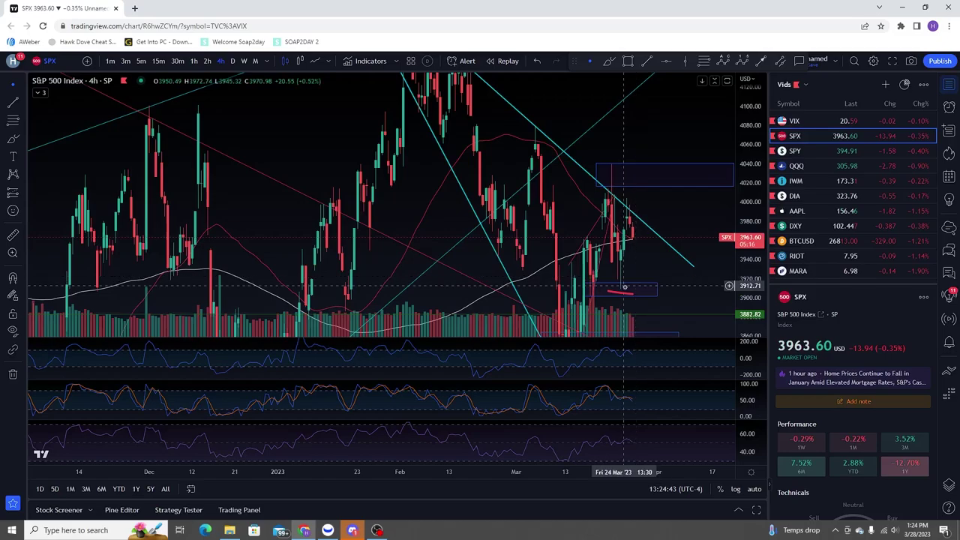
- Compare the latest candles of SPX and SPY on the daily timeframe with SPY's indicator legend expanded
left_click(232, 61)
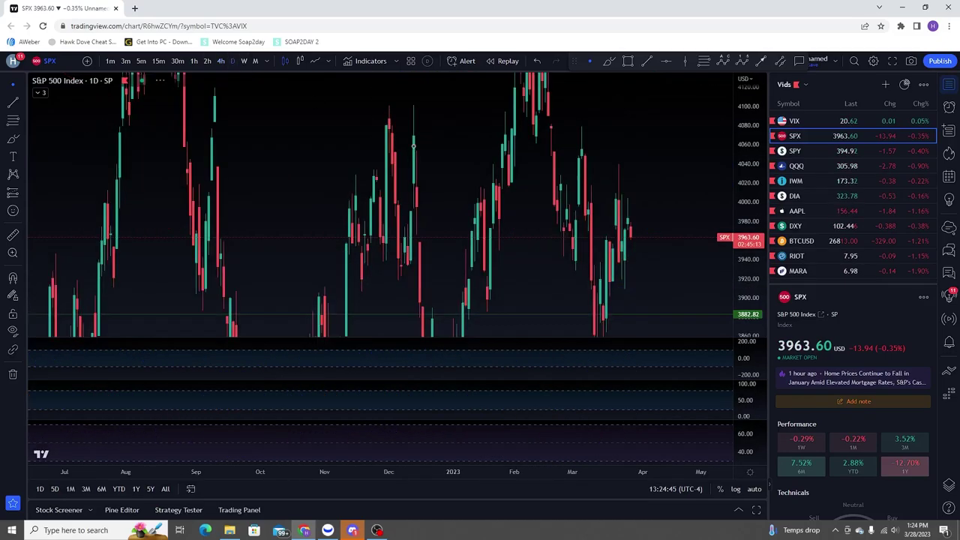
scroll(452, 218, "up", 3)
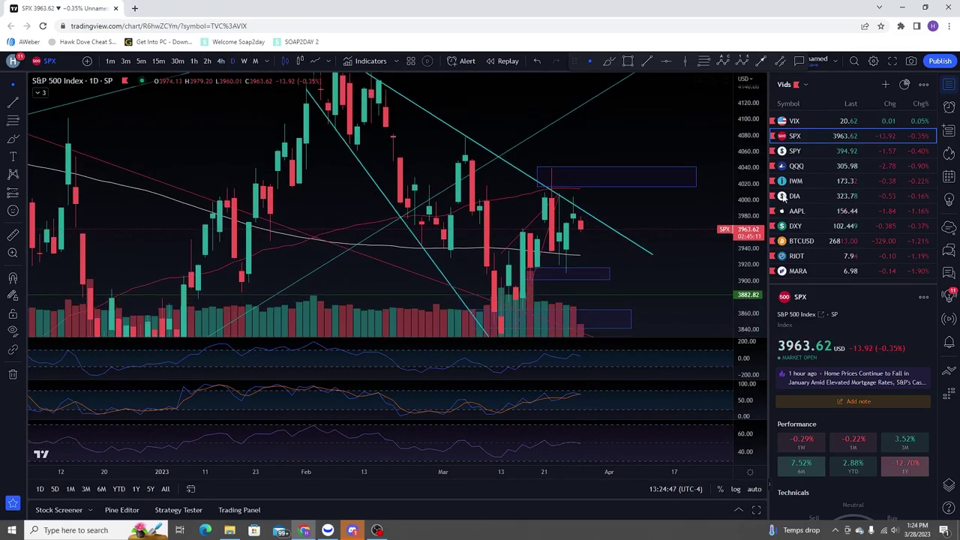
left_click(825, 166)
left_click(823, 150)
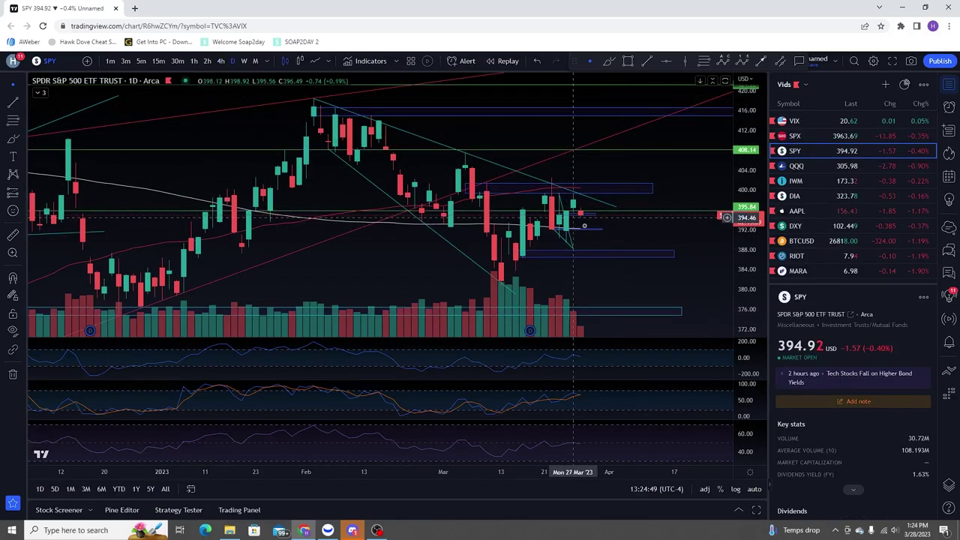
left_click(41, 94)
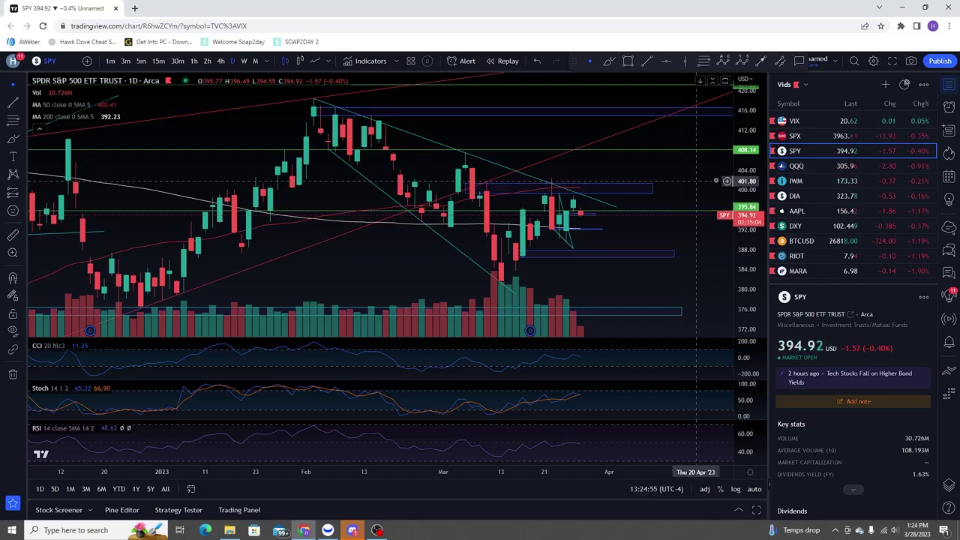
- Load SPX on the daily timeframe and measure the drop from the latest candle to the 200-period moving average
left_click(825, 136)
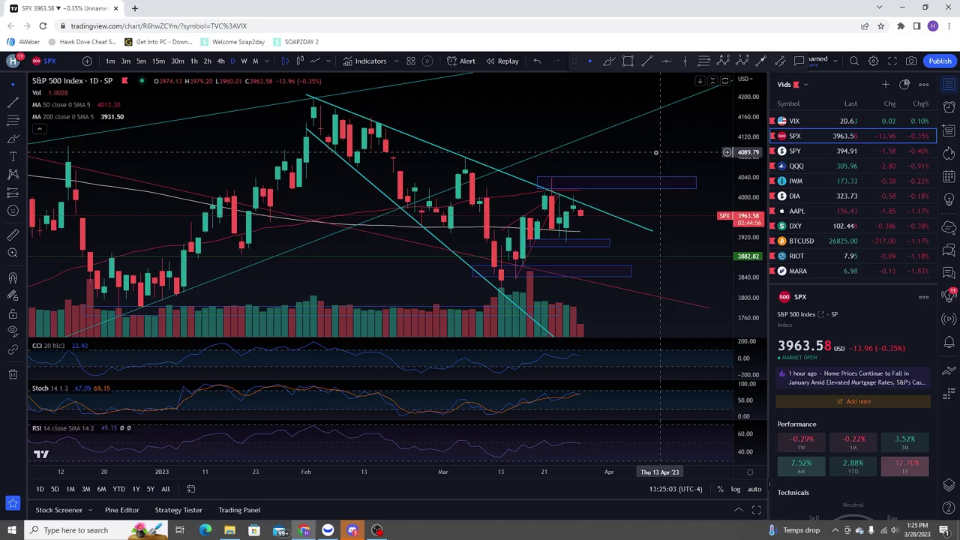
left_click(590, 219, "shift")
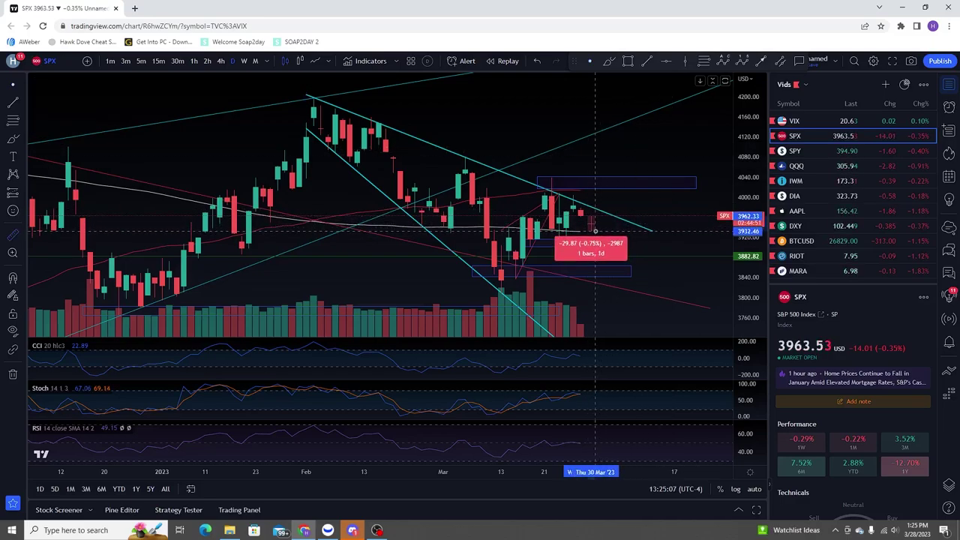
left_click(596, 231)
left_click(660, 133)
- Load SPY and examine its late March candles and nearby zones on the daily and 4-hour timeframes
left_click(803, 155)
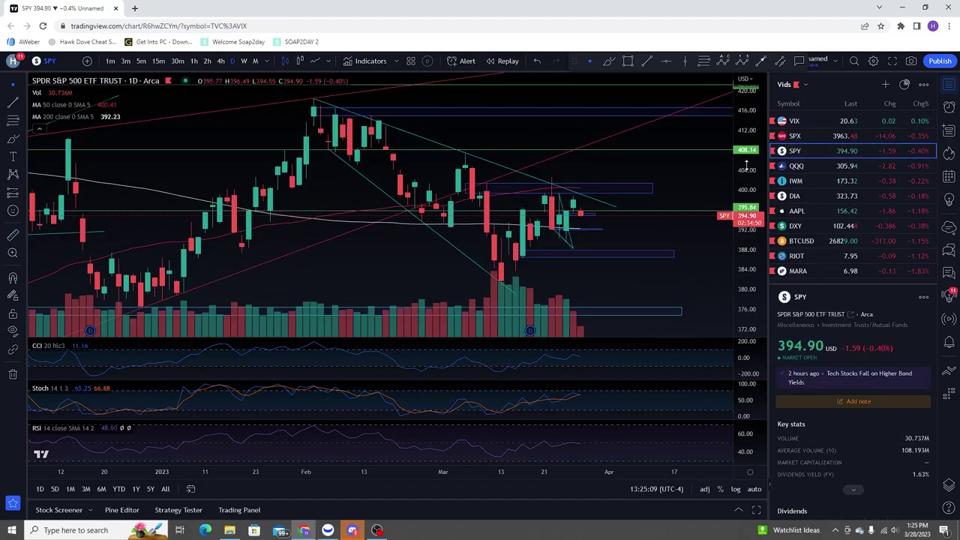
left_click_drag(752, 162, 740, 126)
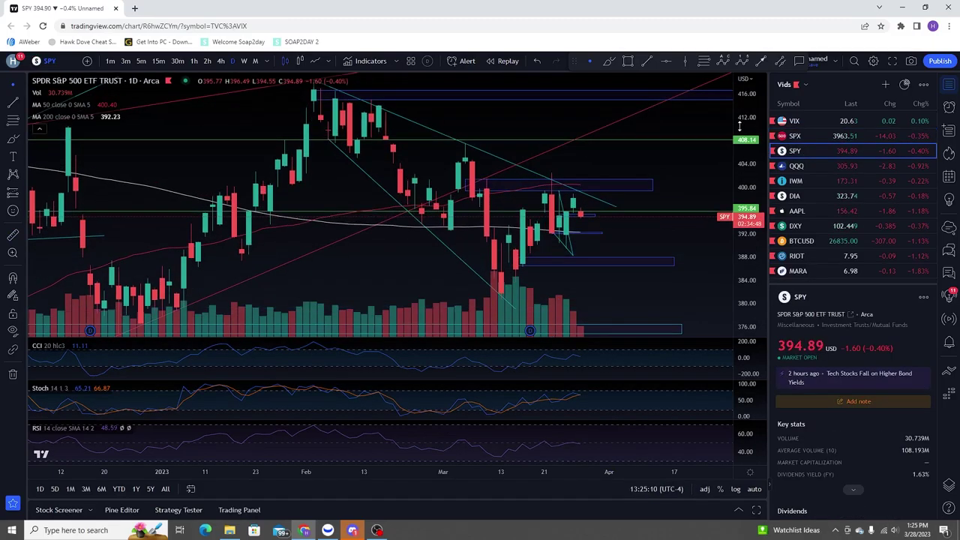
left_click(193, 60)
left_click(220, 61)
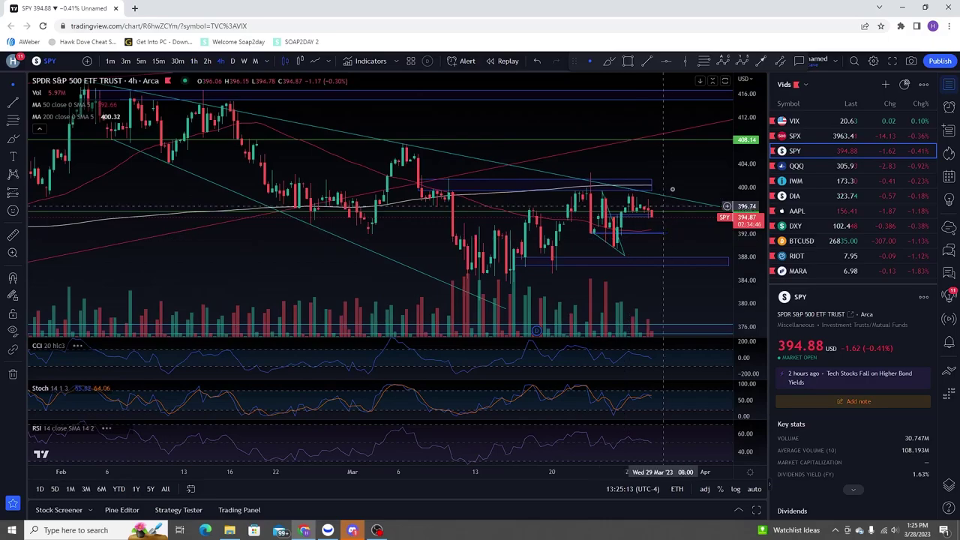
scroll(637, 173, "up", 5)
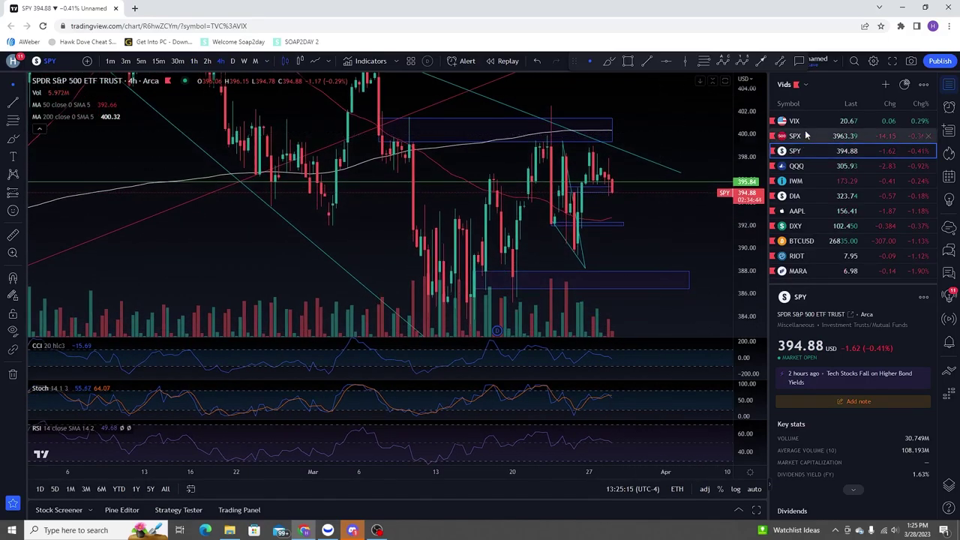
- Load SPX and examine its late March candles against the wedge and moving averages on the 4-hour and 1-hour timeframes
left_click(806, 135)
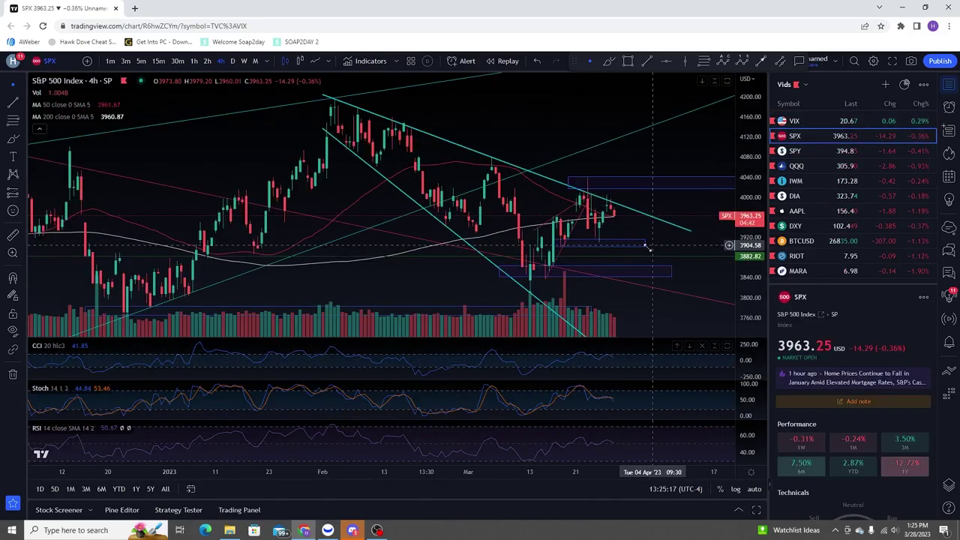
scroll(646, 246, "up", 3)
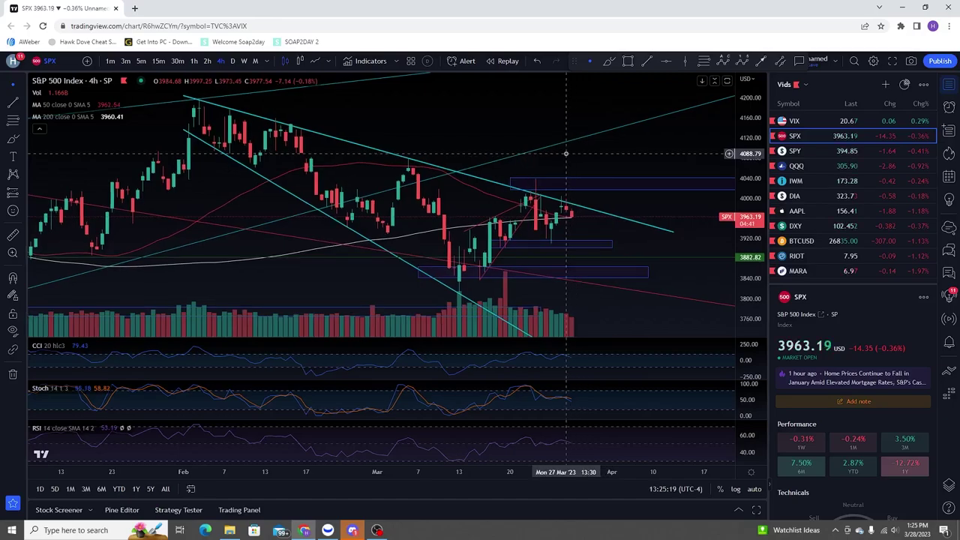
left_click(194, 60)
left_click(219, 61)
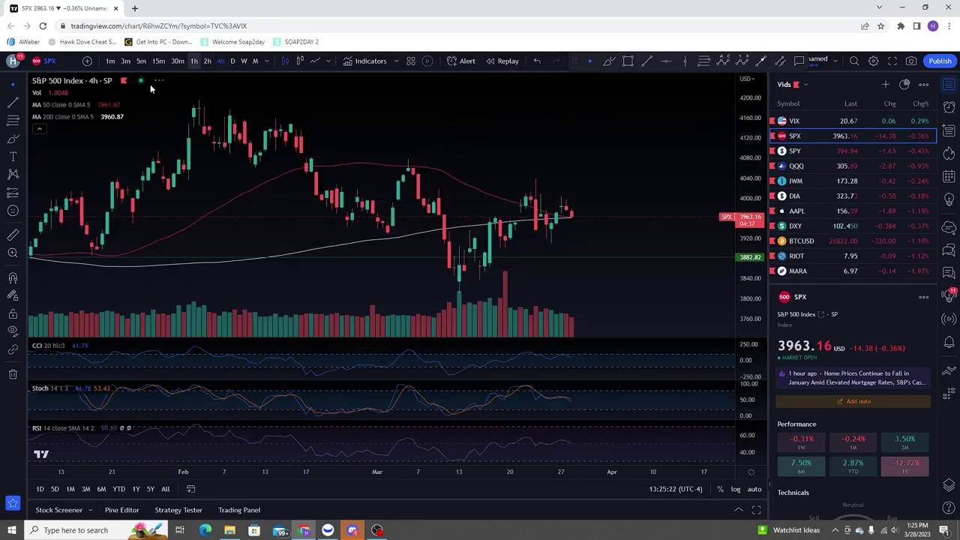
left_click(194, 60)
scroll(498, 164, "down", 5)
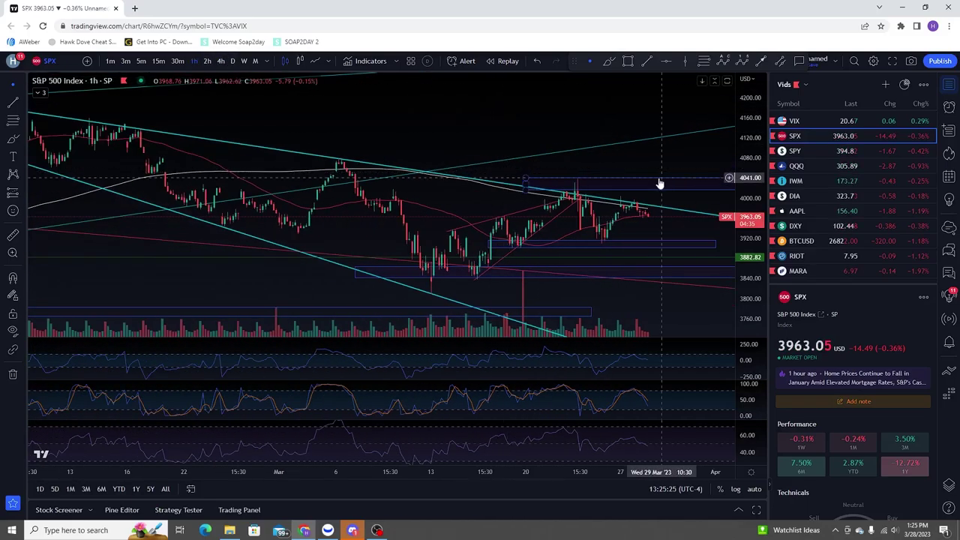
scroll(630, 172, "up", 5)
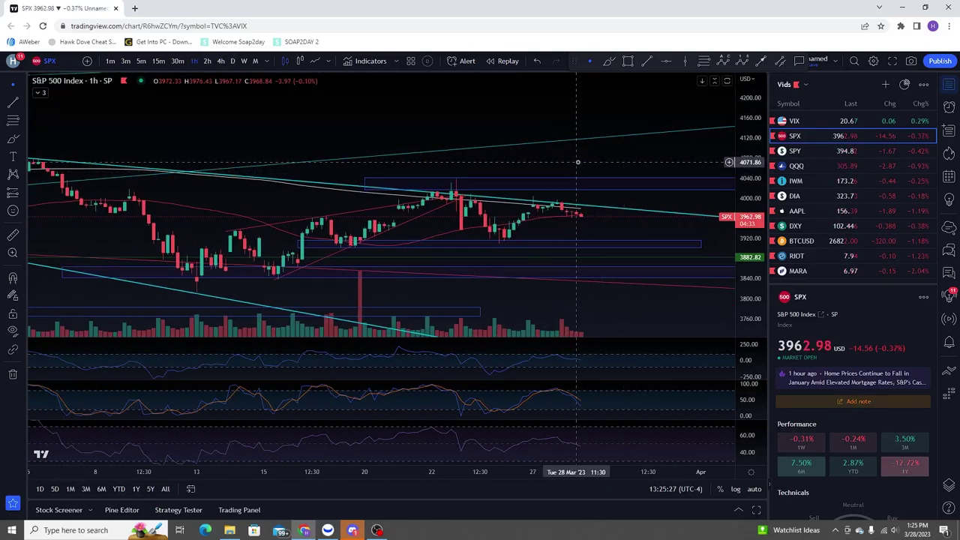
left_click_drag(748, 251, 749, 133)
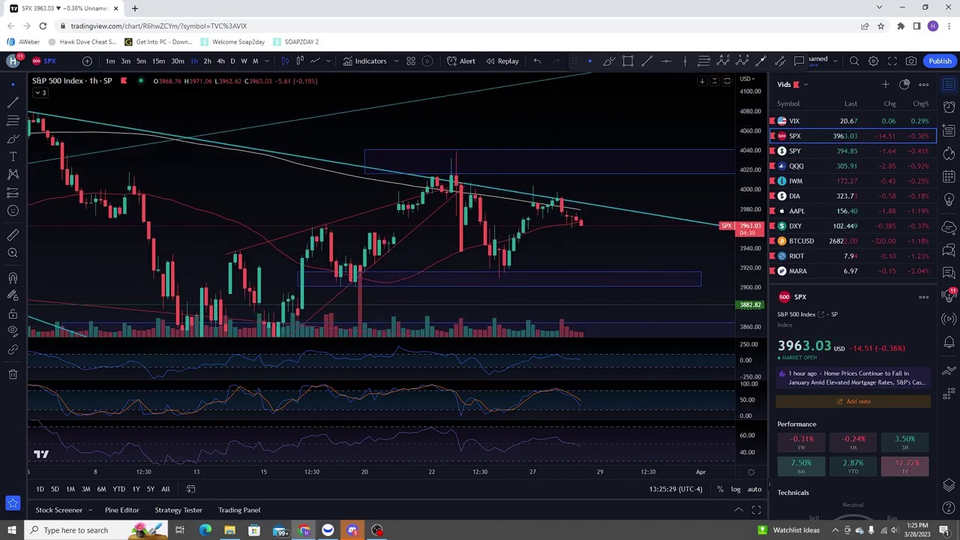
- Return SPX to the 4-hour timeframe and examine its latest candles between the upper and lower rectangle zones
left_click(220, 60)
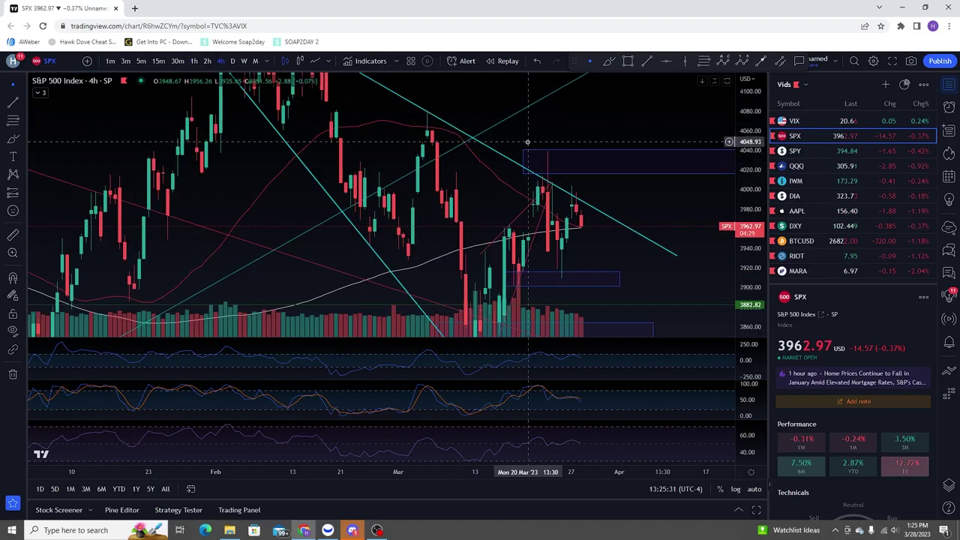
left_click_drag(470, 119, 556, 129)
left_click_drag(748, 237, 749, 161)
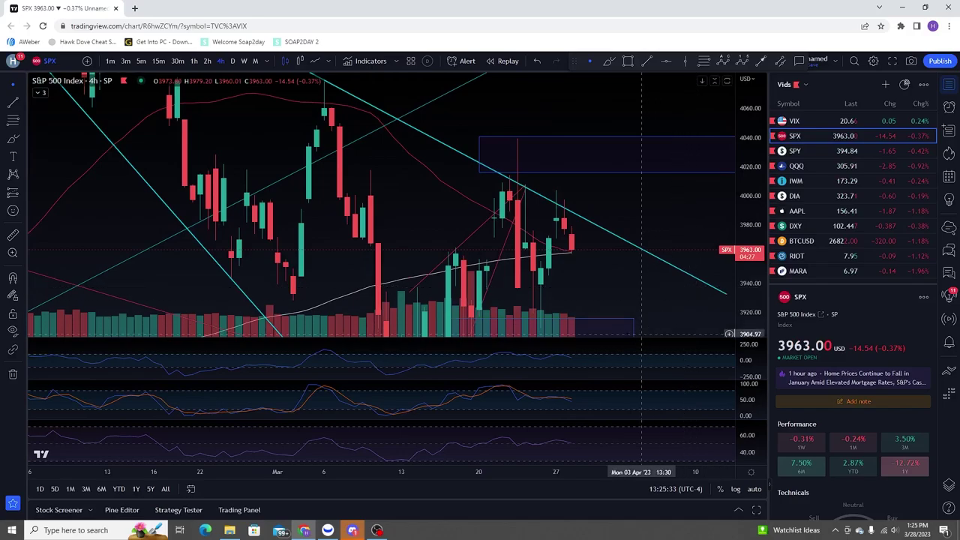
left_click_drag(743, 363, 740, 346)
left_click_drag(606, 205, 604, 182)
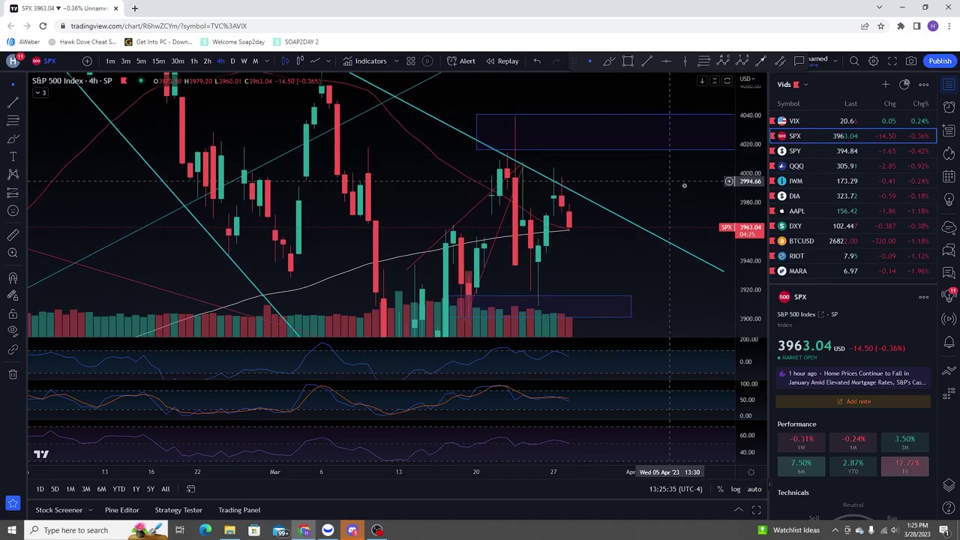
left_click_drag(748, 209, 748, 250)
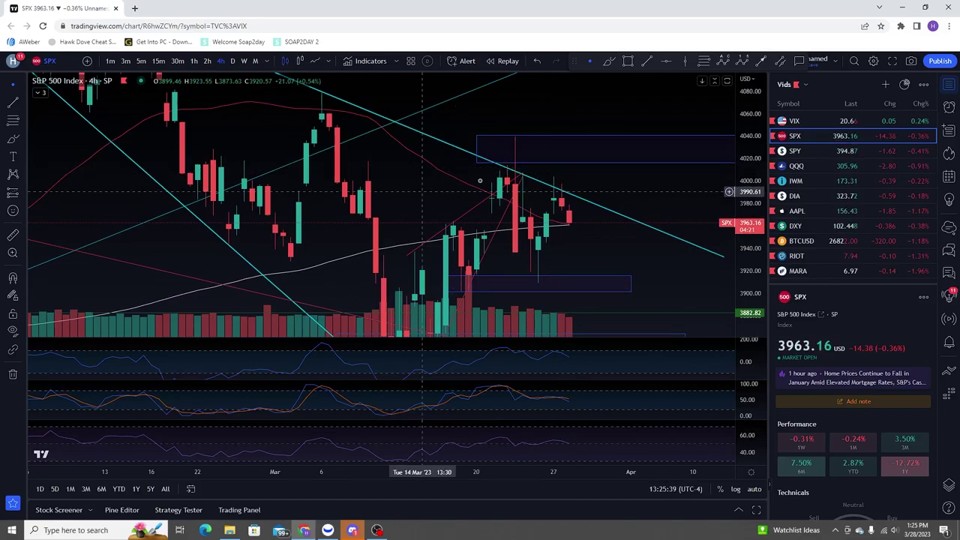
- Load IWM on the 4-hour timeframe and brush a circle around the latest Stochastic peak, removing the circle after examining it
left_click(793, 166)
left_click(804, 182)
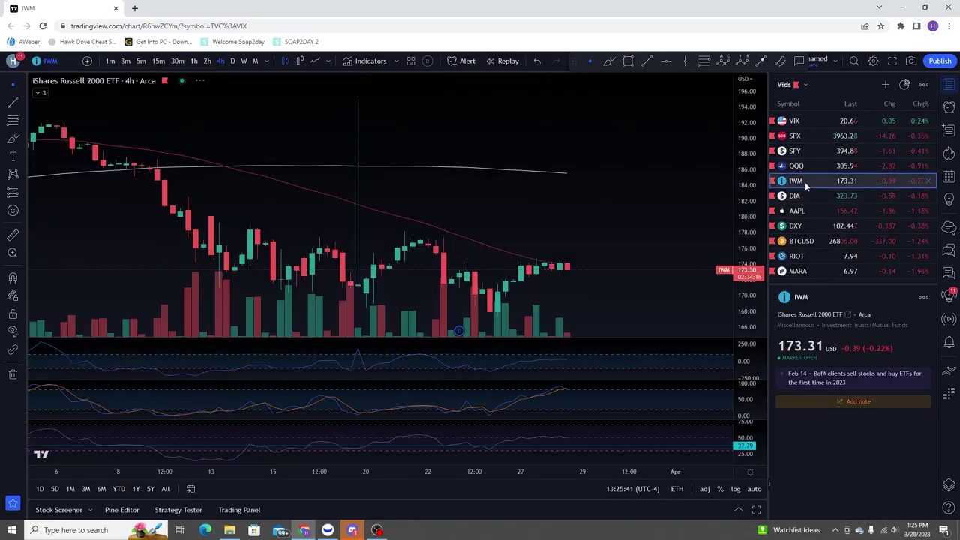
scroll(564, 334, "down", 3)
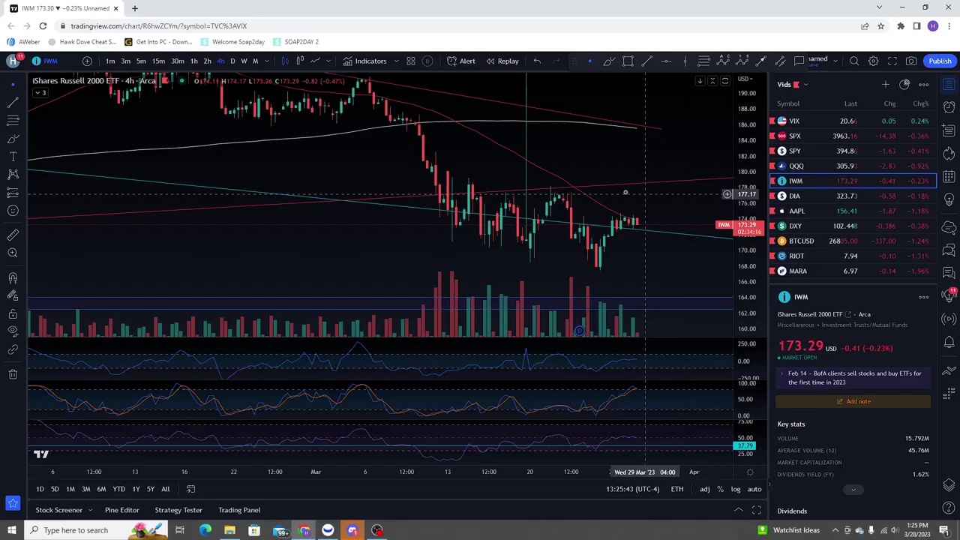
scroll(577, 368, "up", 2)
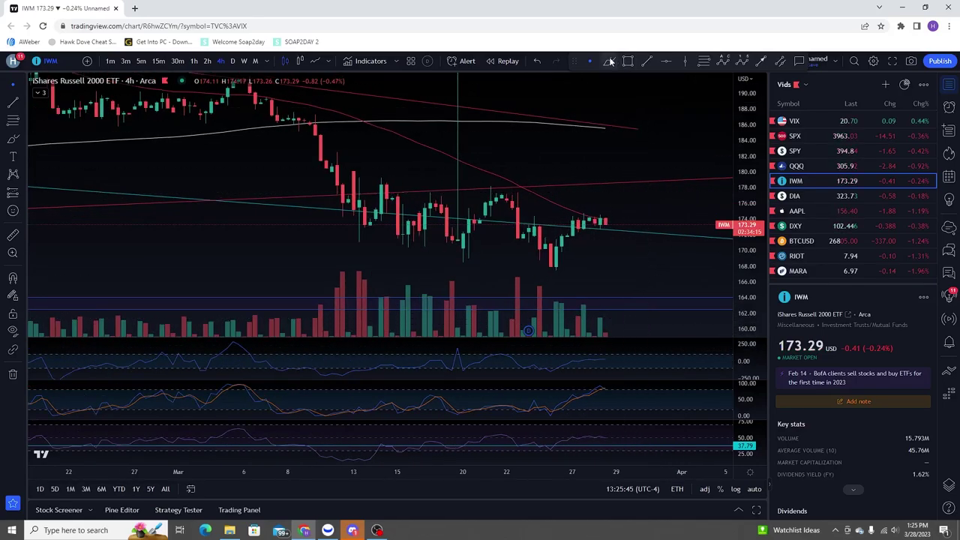
left_click_drag(589, 388, 609, 400)
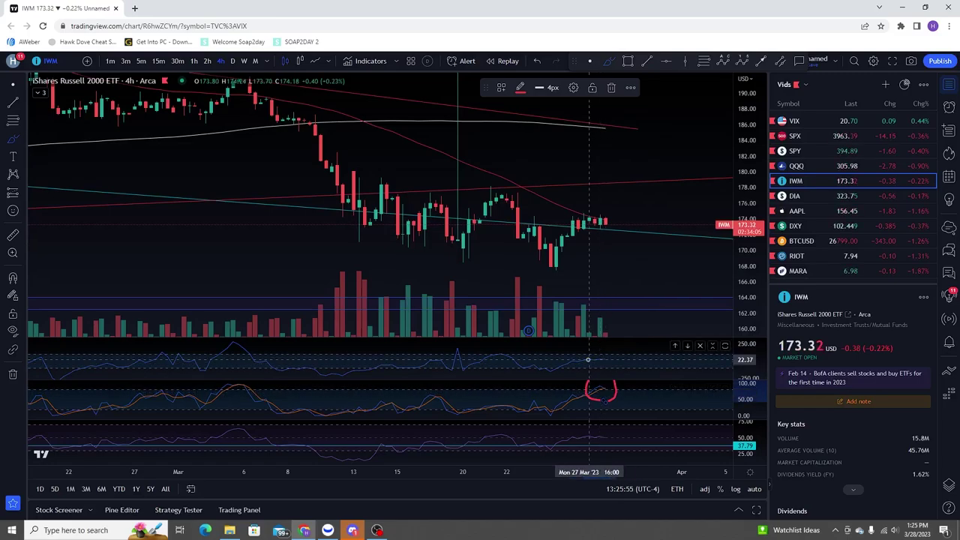
key("ctrl+z")
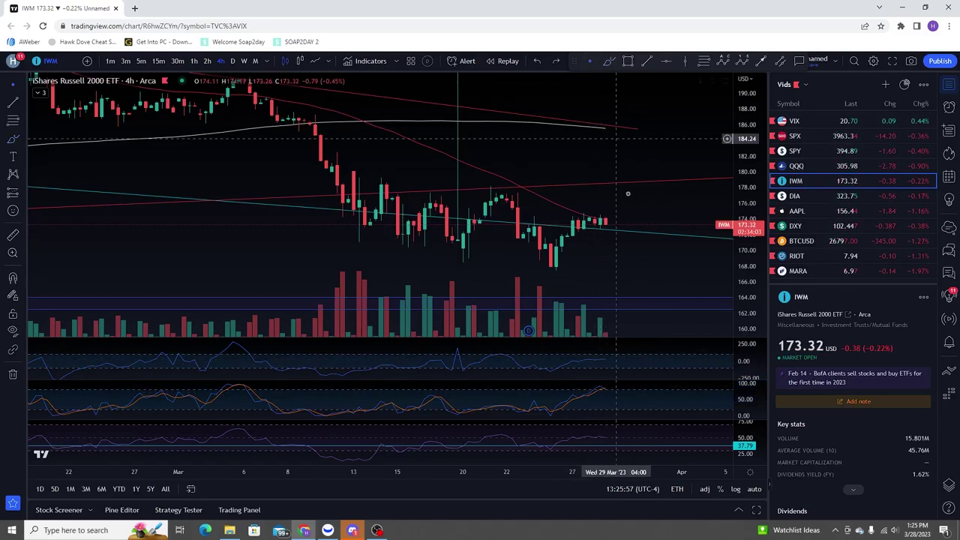
- Load QQQ on the 4-hour timeframe and brush a circle with an upward stroke at the rectangle zone below the latest candle
left_click(815, 167)
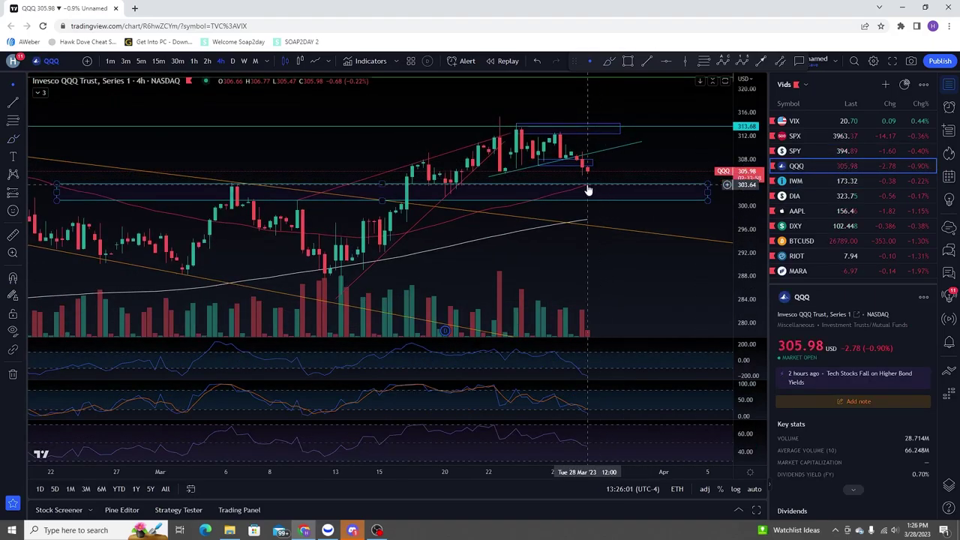
left_click_drag(587, 185, 606, 175)
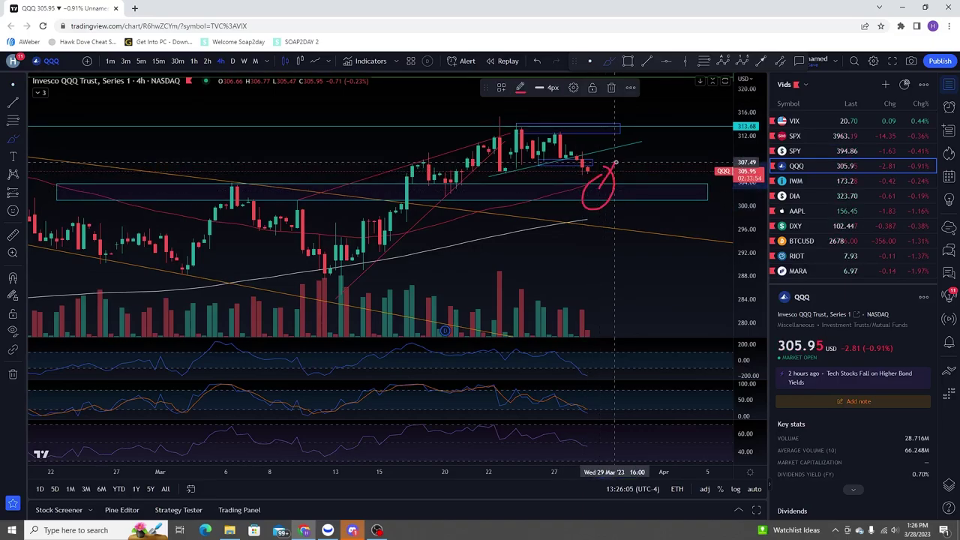
- Switch QQQ to the 1-hour timeframe and brush a projected rise and downward arrow on both the price chart and the CCI
left_click(194, 61)
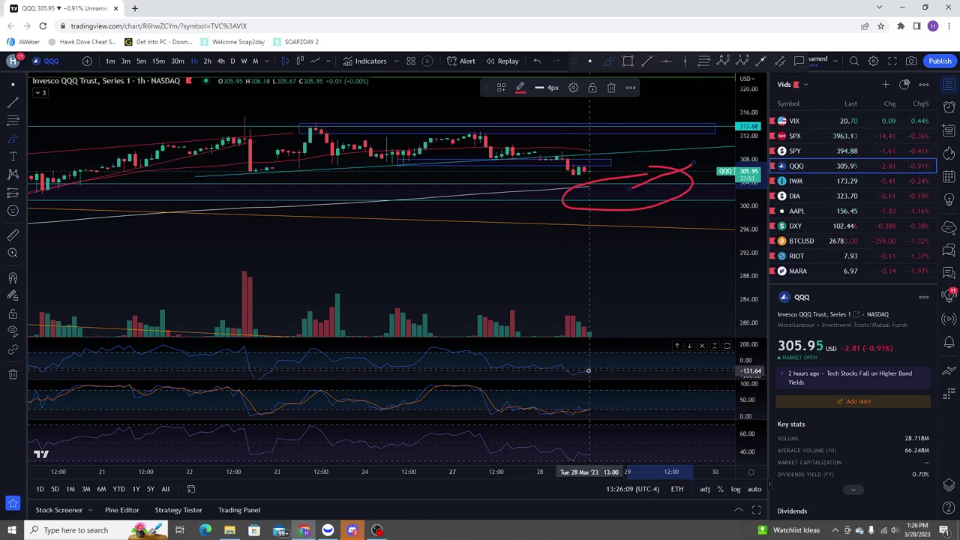
left_click_drag(591, 368, 605, 348)
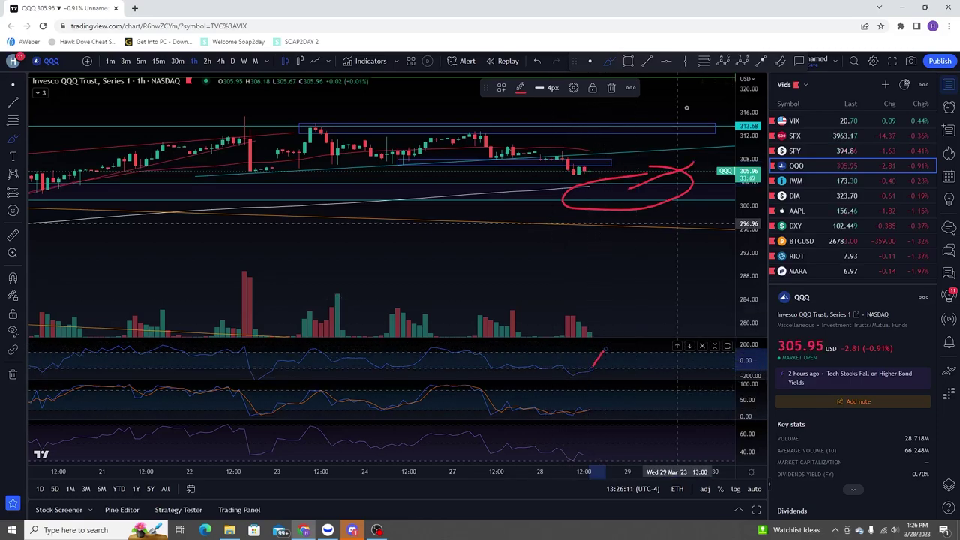
mouse_move(628, 189)
left_mouse_down()
mouse_move(649, 161)
mouse_move(681, 220)
mouse_move(692, 215)
mouse_move(683, 223)
mouse_move(697, 205)
left_mouse_up()
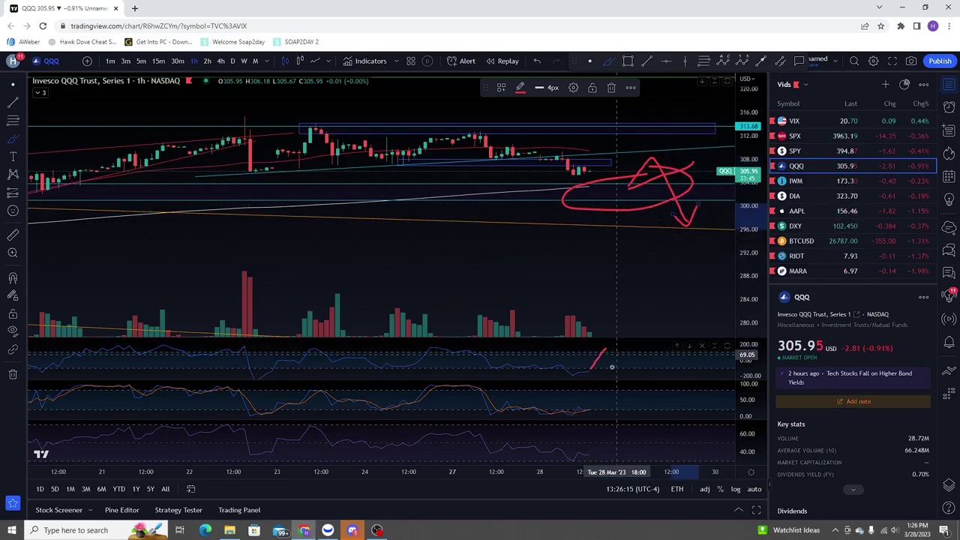
left_click_drag(604, 353, 633, 348)
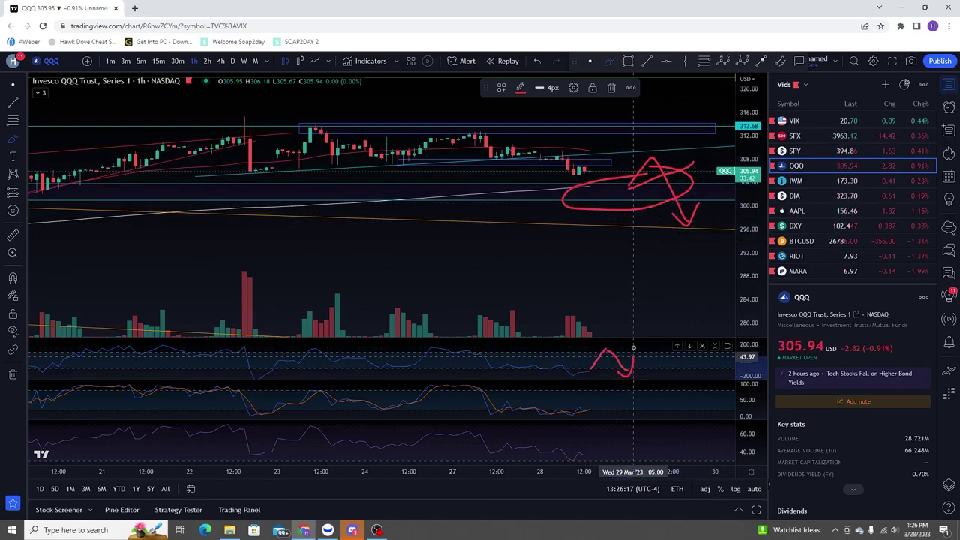
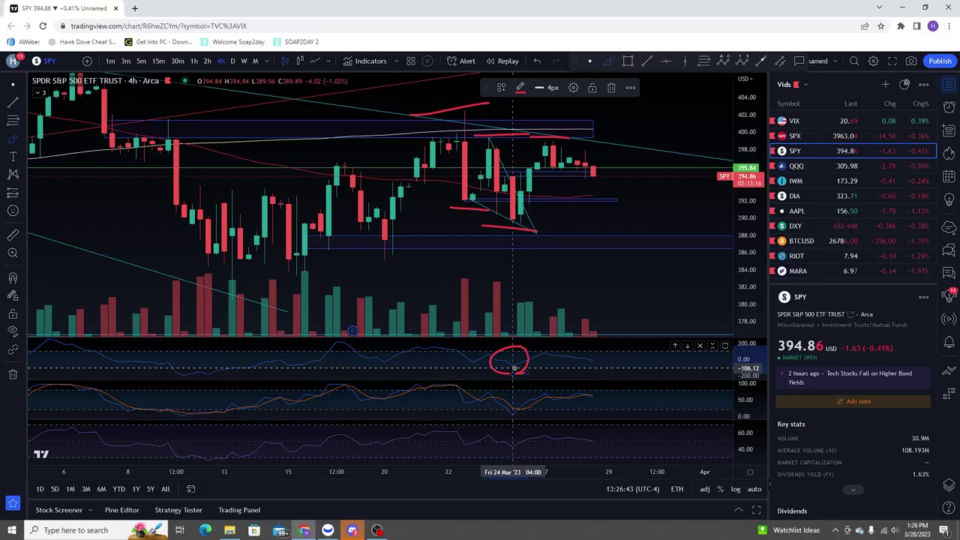
- Undo the brush circle on SPY's CCI and examine the marked late March swing highs and lows on the 4-hour timeframe
key("ctrl+z")
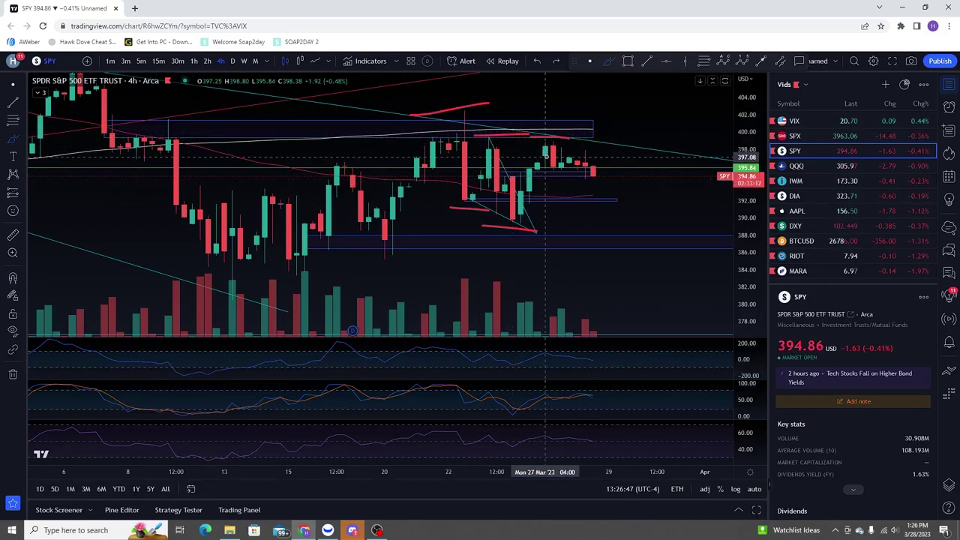
left_click_drag(753, 285, 738, 247)
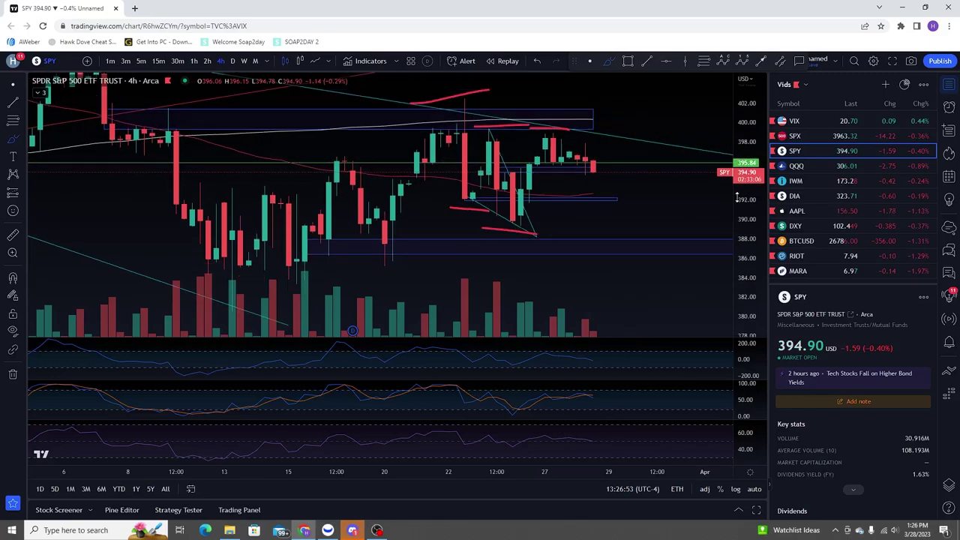
left_click_drag(588, 80, 604, 111)
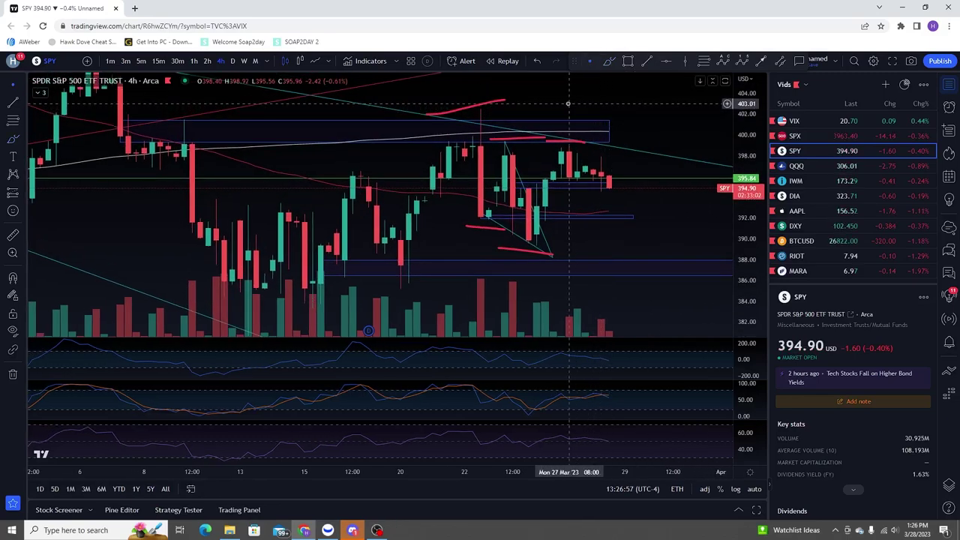
- Brush marks over the latest lower high and below the small rectangle on SPY's 4-hour chart, undoing the extra strokes and circles around 22 March
left_click_drag(569, 103, 555, 89)
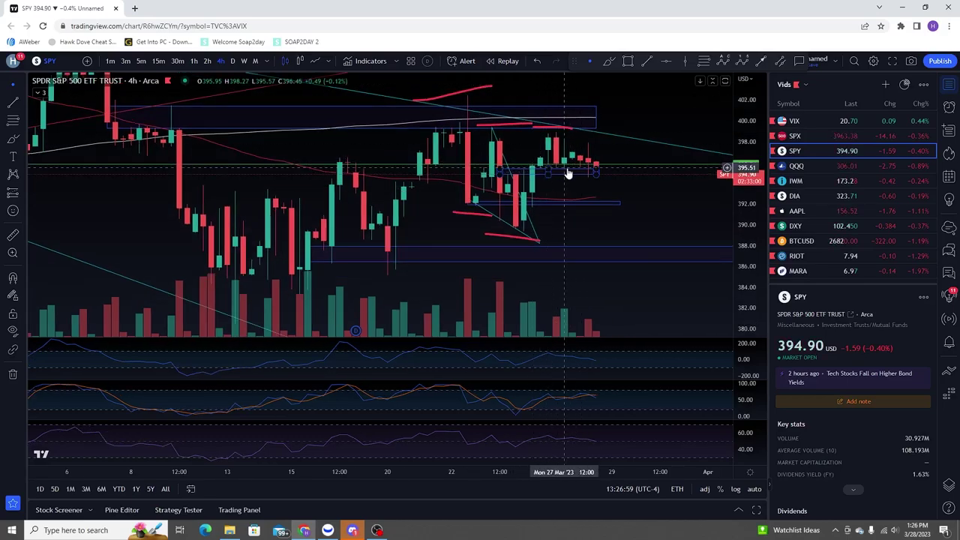
left_click(610, 61)
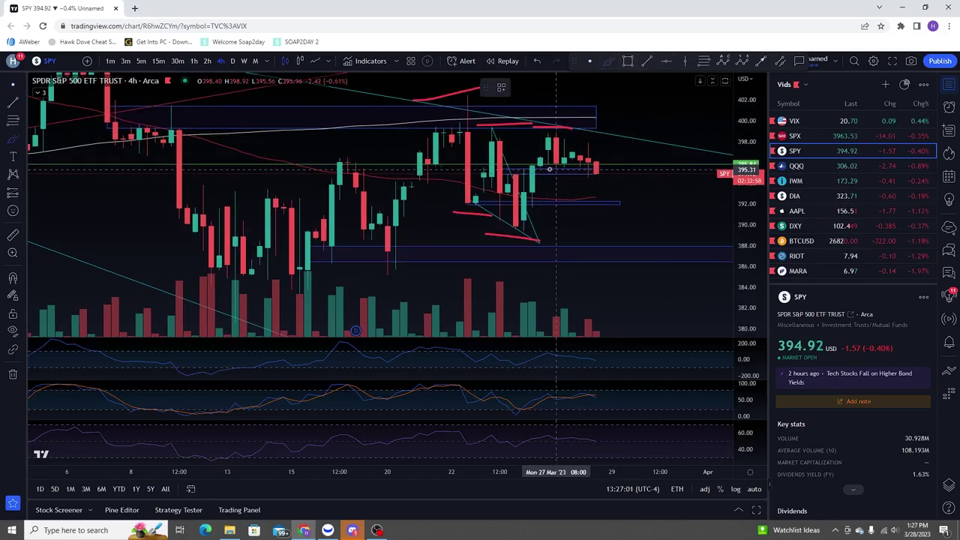
left_click_drag(545, 172, 579, 174)
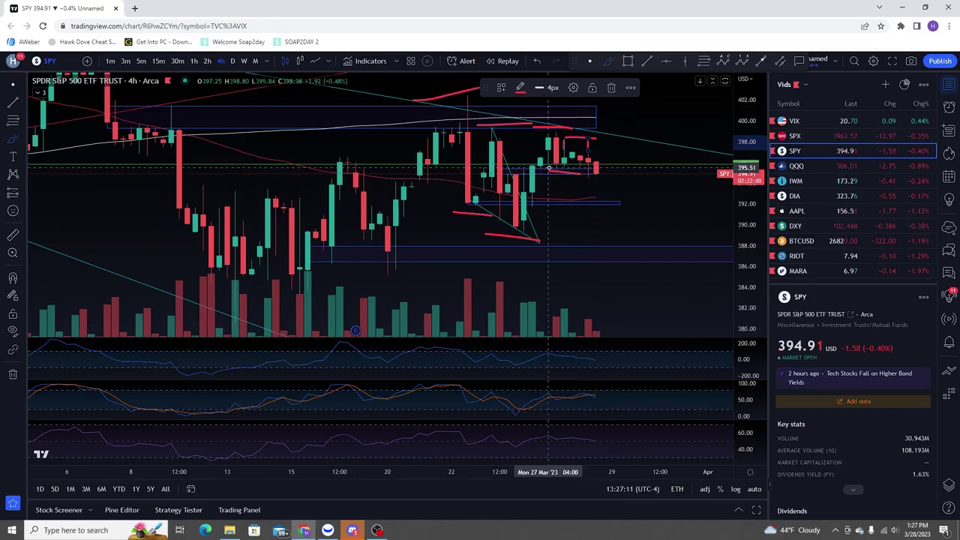
mouse_move(548, 168)
left_mouse_down()
mouse_move(606, 163)
mouse_move(545, 169)
left_mouse_up()
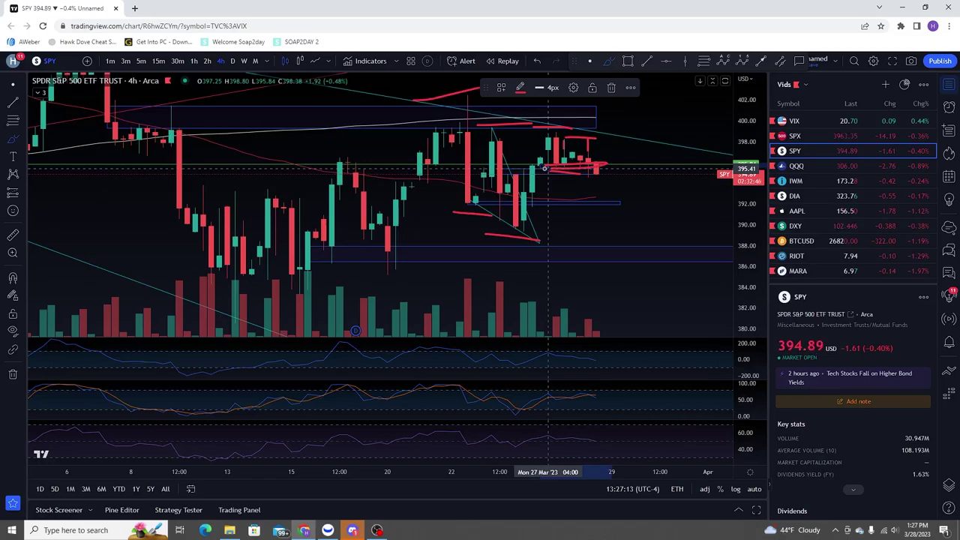
key("ctrl+z")
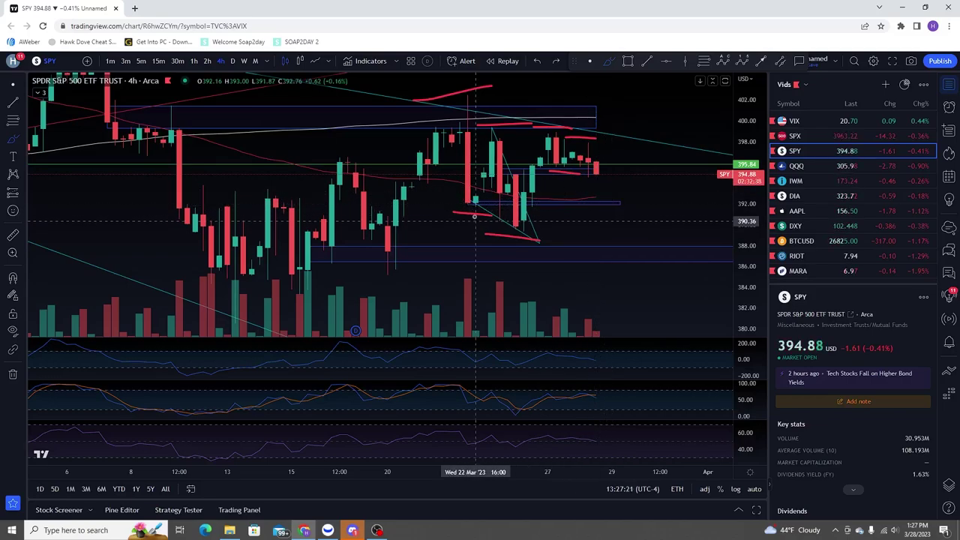
left_click_drag(454, 223, 498, 183)
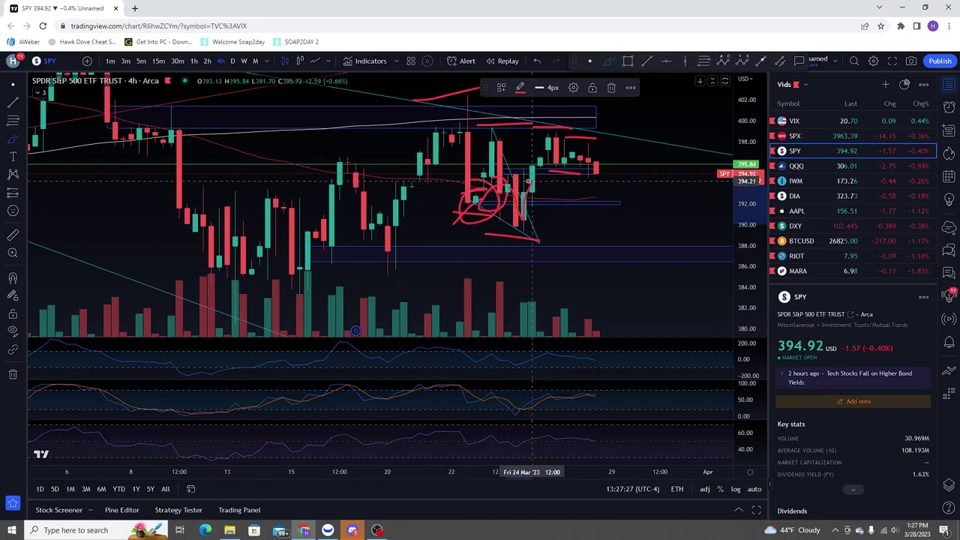
key("ctrl+z")
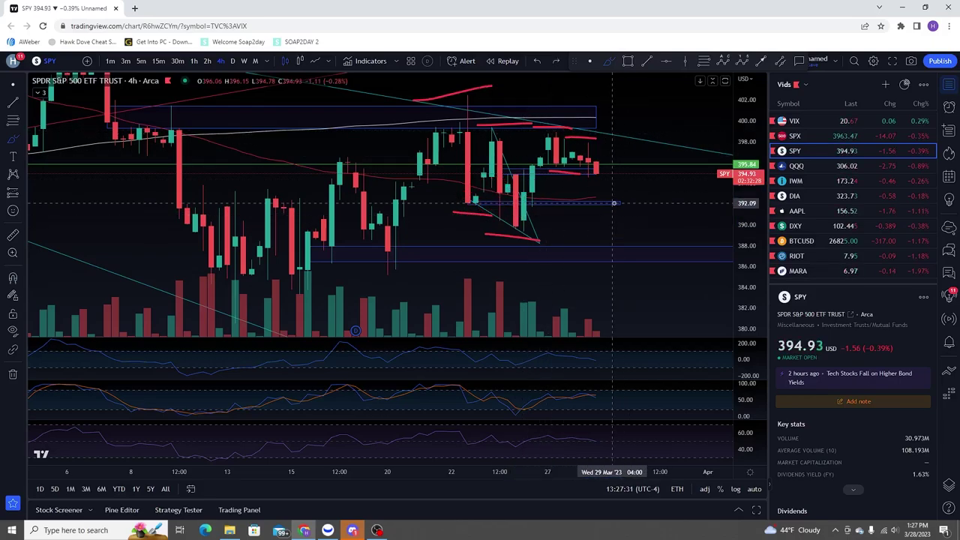
- Switch SPY to the daily timeframe, delete the red brush strokes at the late March highs and lows, and examine the price zones
left_click(233, 61)
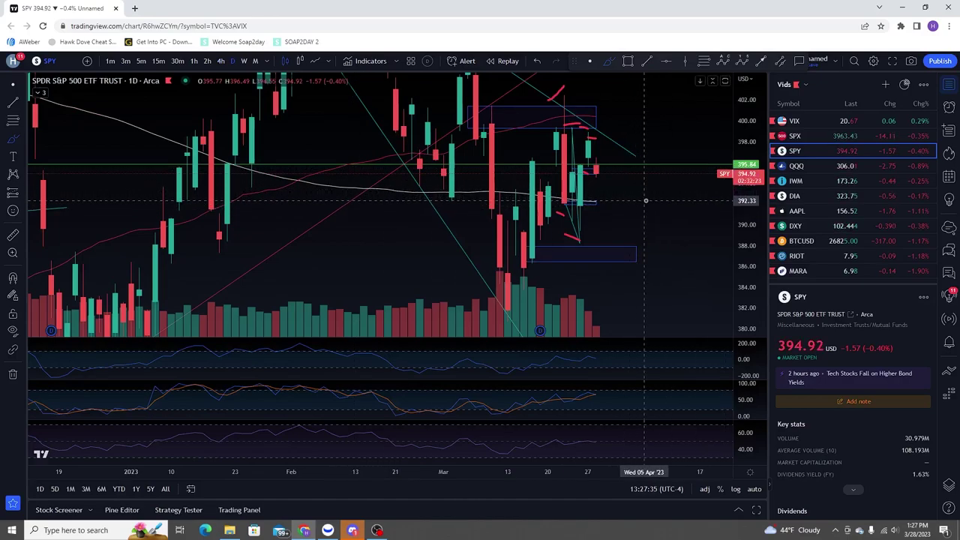
left_click(592, 141)
key("Delete")
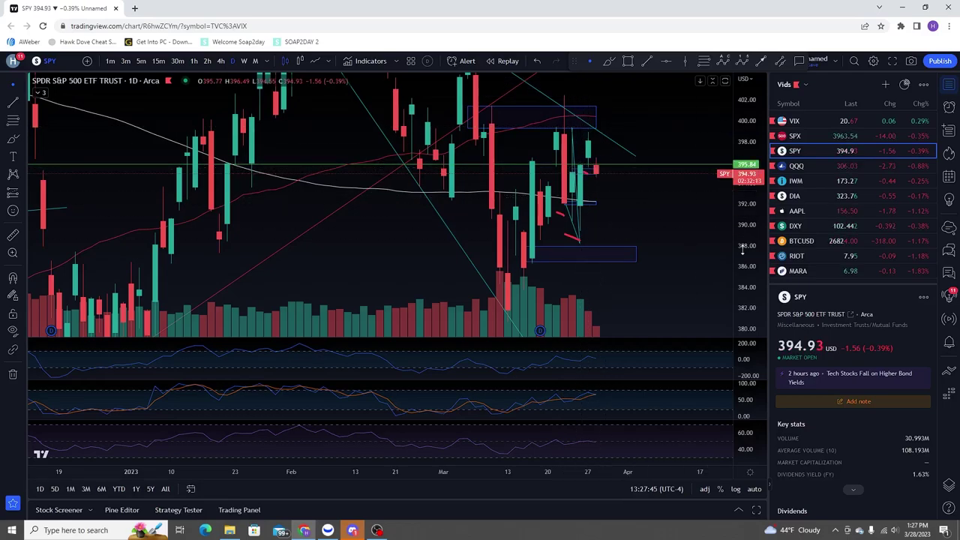
scroll(587, 174, "up", 3)
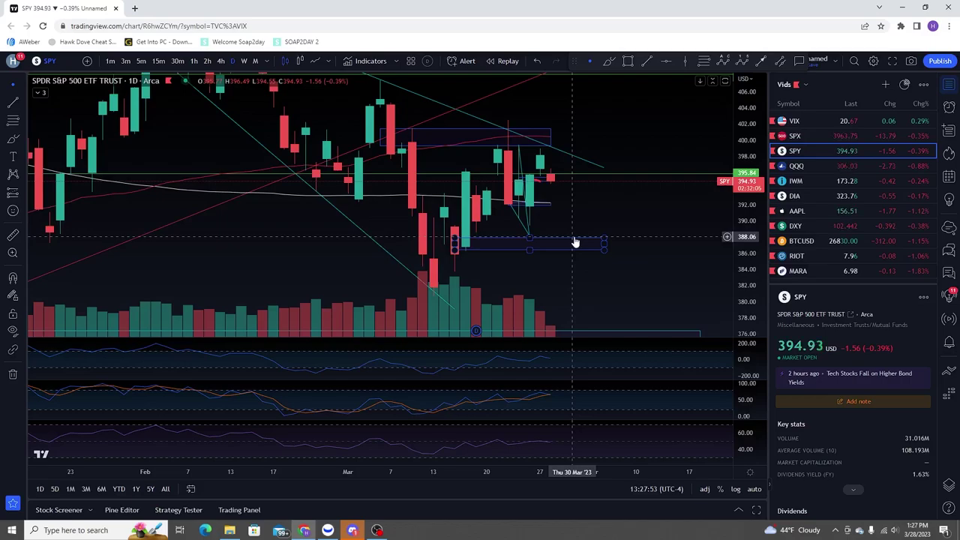
scroll(562, 229, "down", 3)
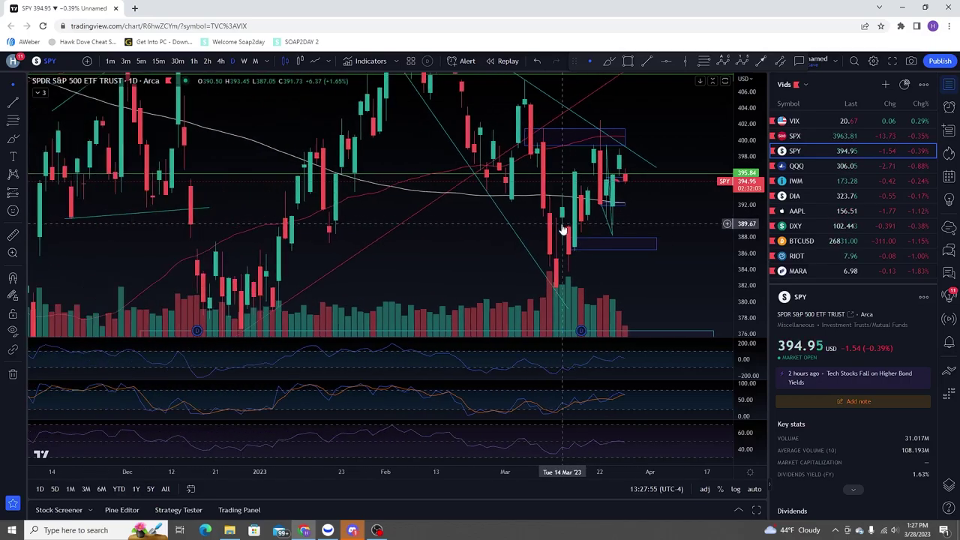
scroll(562, 229, "up", 3)
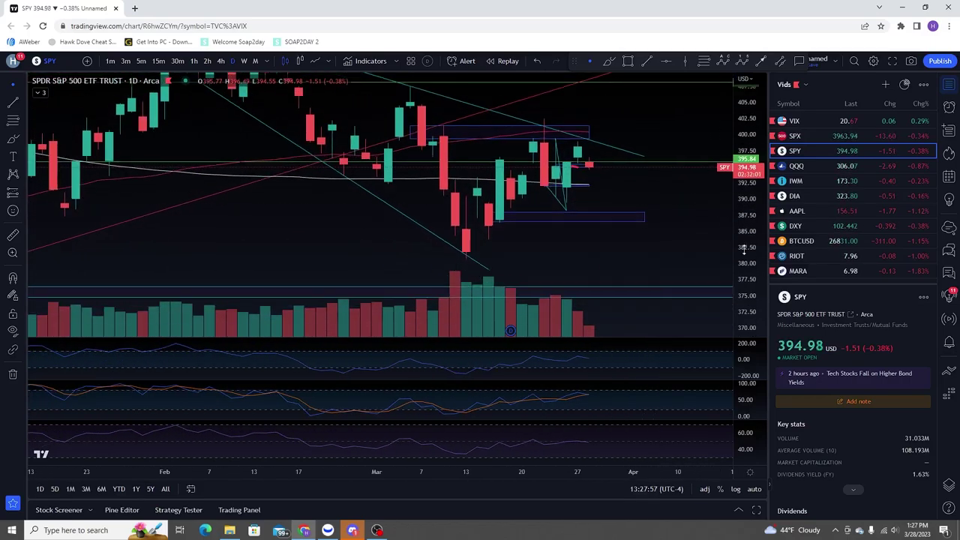
scroll(626, 171, "down", 3)
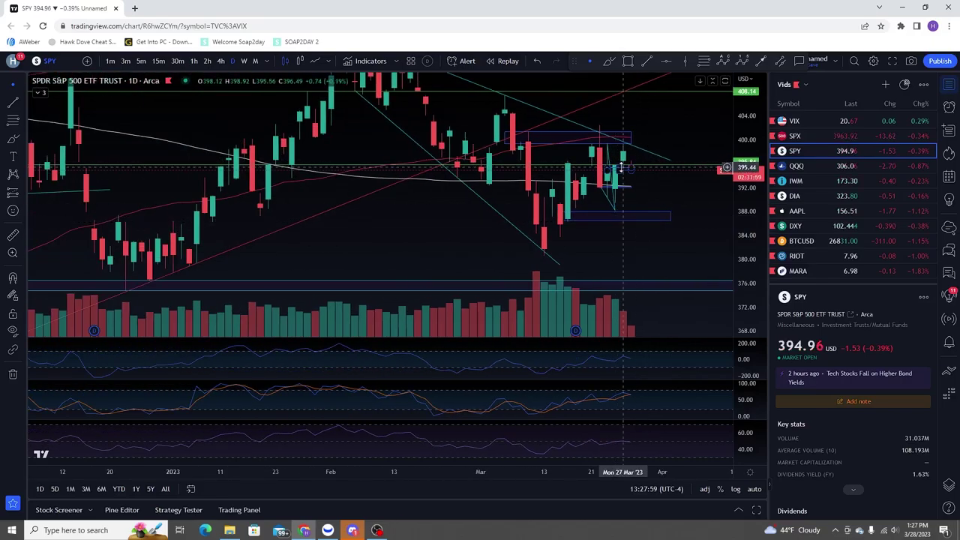
scroll(618, 195, "up", 2)
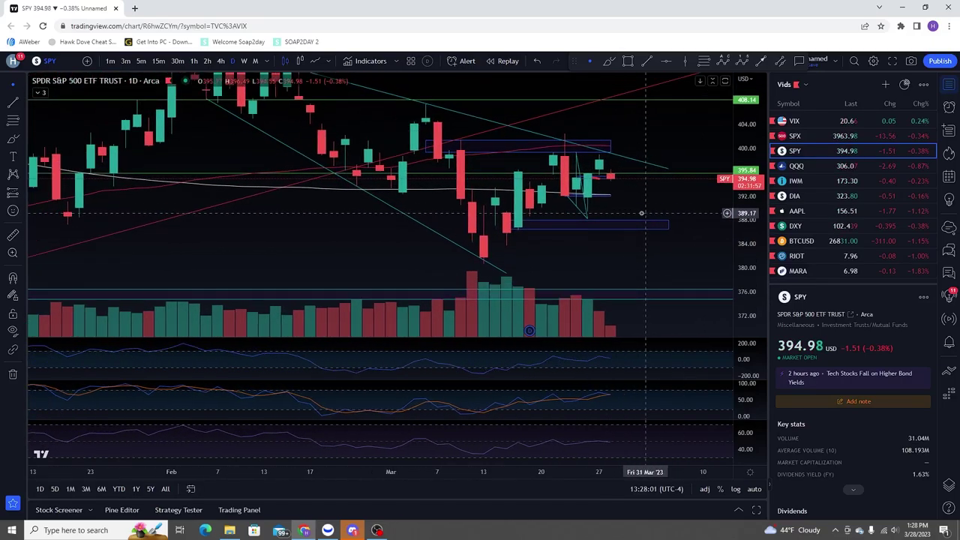
left_click_drag(743, 267, 634, 210)
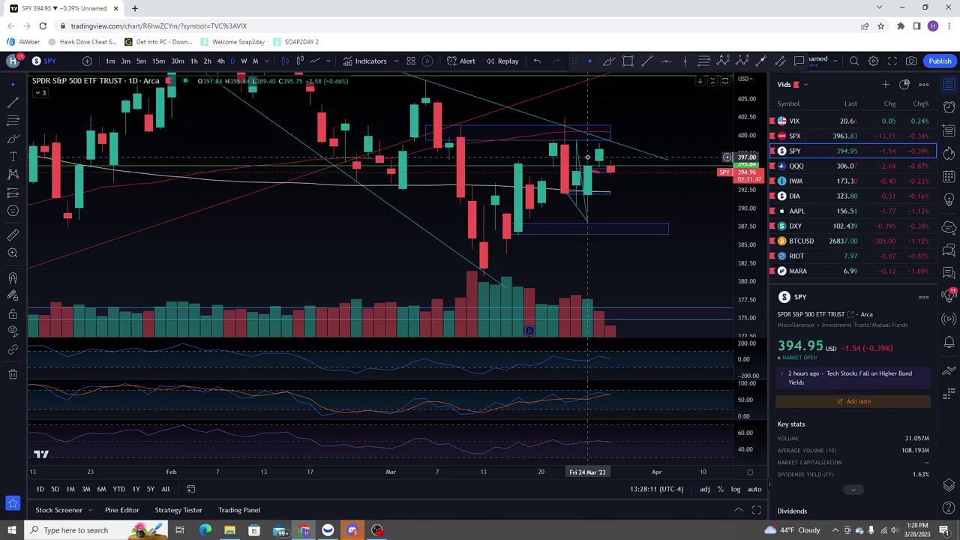
- Brush a projected dip to the white moving average and rebound to the descending trendline on SPY's daily chart, and undo it
left_click(613, 61)
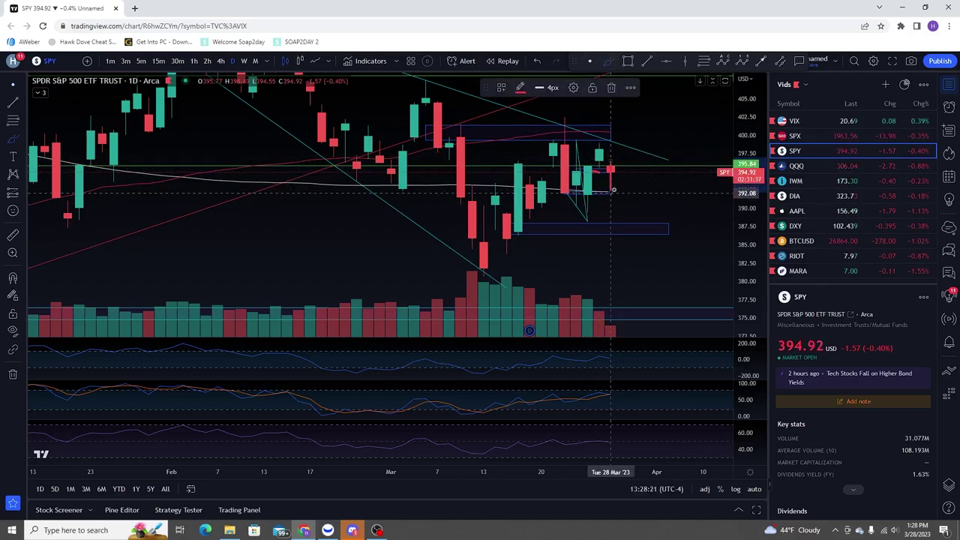
left_click_drag(612, 193, 632, 148)
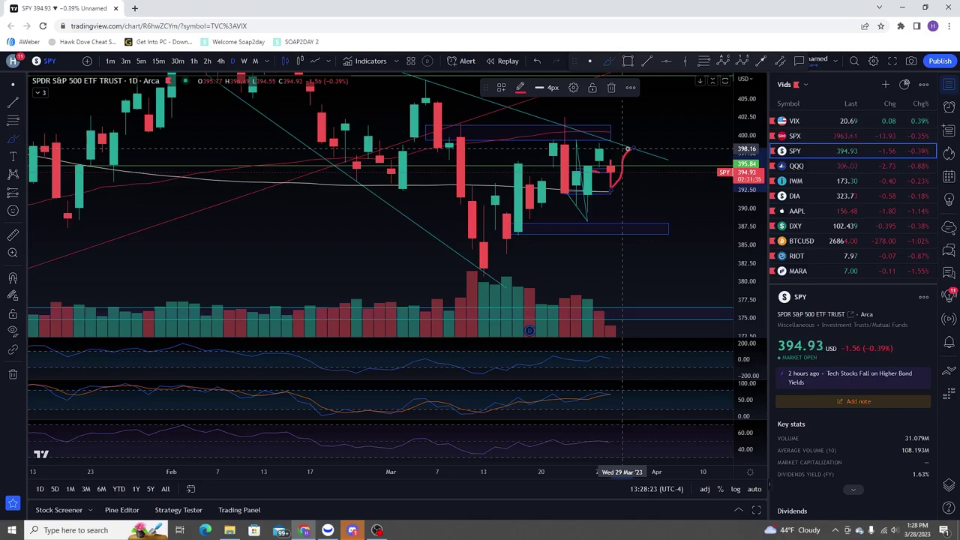
key("ctrl+z")
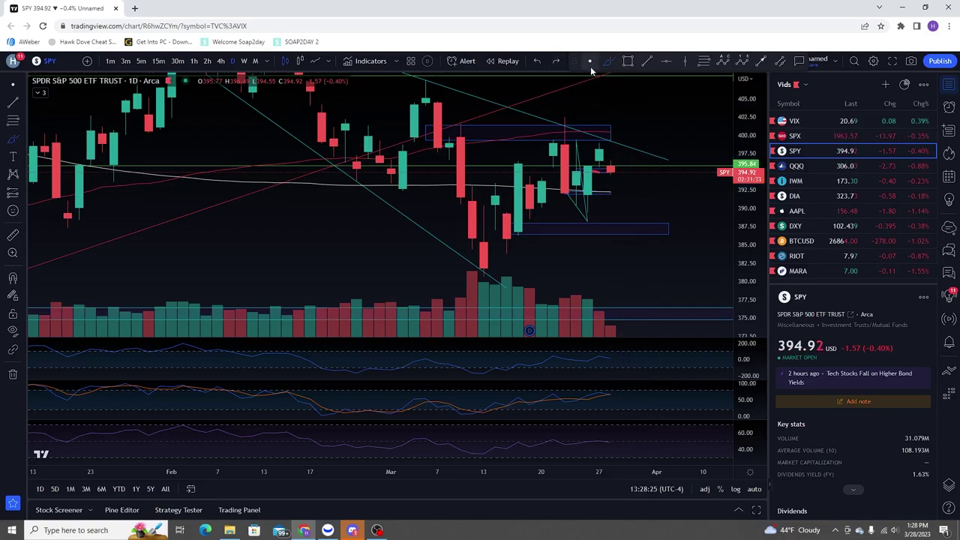
- Delete the remaining red brush stroke at the small rectangle beside SPY's latest daily candle
left_click(590, 64)
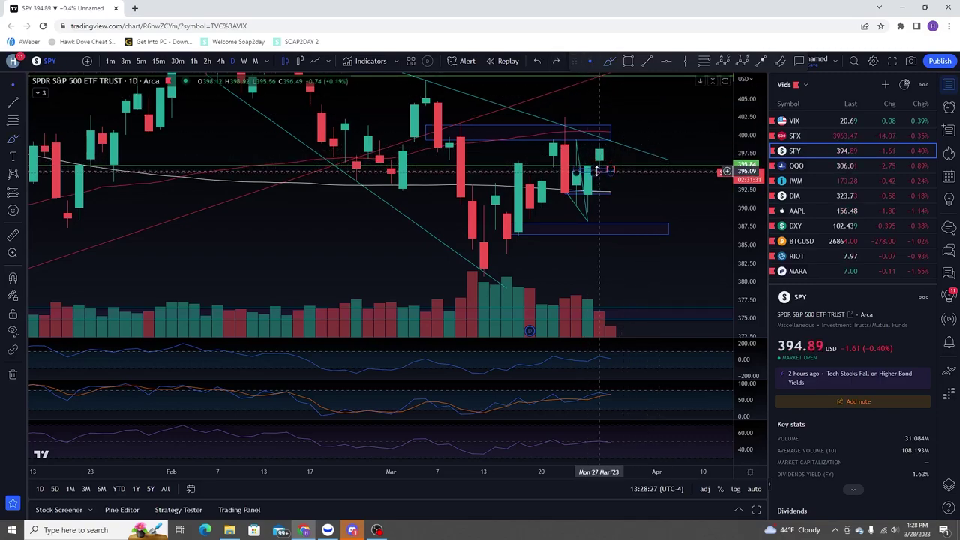
left_click(598, 178)
key("Delete")
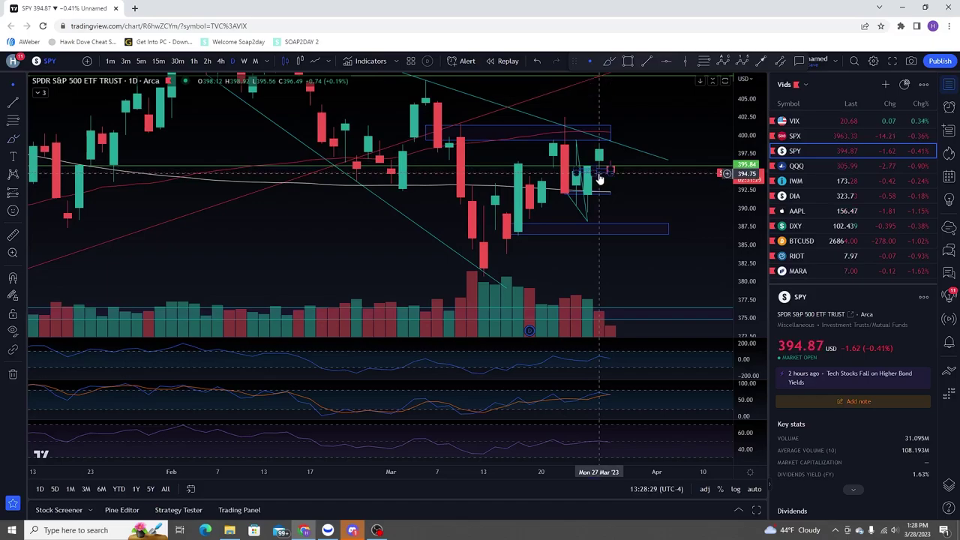
scroll(568, 215, "up", 4)
left_click_drag(755, 248, 755, 175)
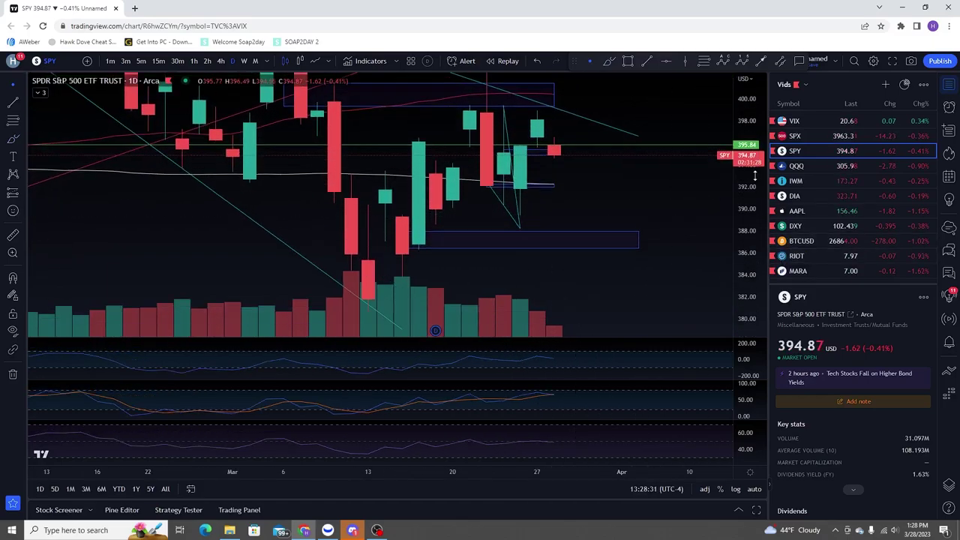
- Load QQQ on the 1-hour timeframe and frame the recent candles with the ascending trendline and rectangle zones
left_click(847, 166)
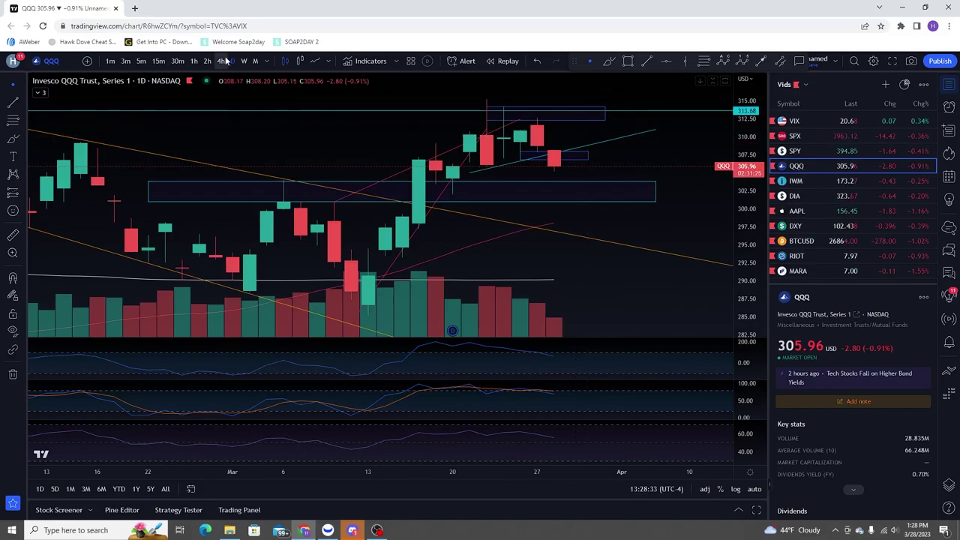
left_click(194, 61)
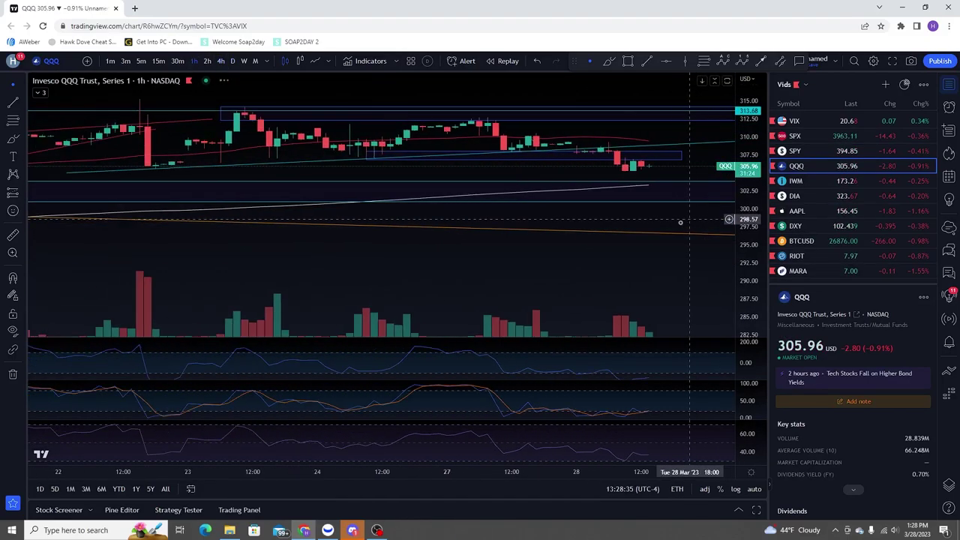
left_click_drag(738, 253, 729, 166)
left_click_drag(606, 165, 548, 210)
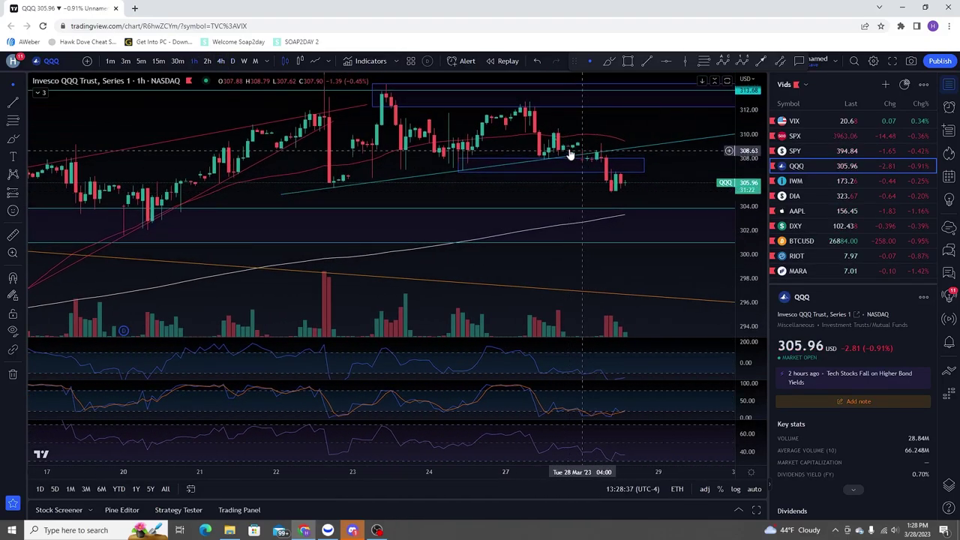
- Brush the decline through QQQ's small rectangle and a projected, circled rebound to the ascending trendline, undoing each sketch
left_click(607, 61)
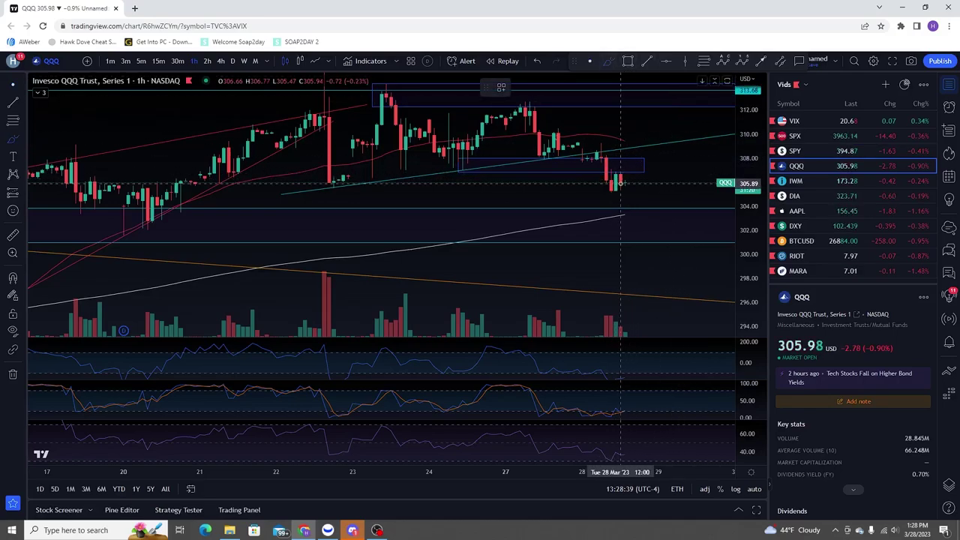
left_click(626, 165)
mouse_move(634, 150)
left_mouse_down()
mouse_move(649, 144)
mouse_move(635, 133)
left_mouse_up()
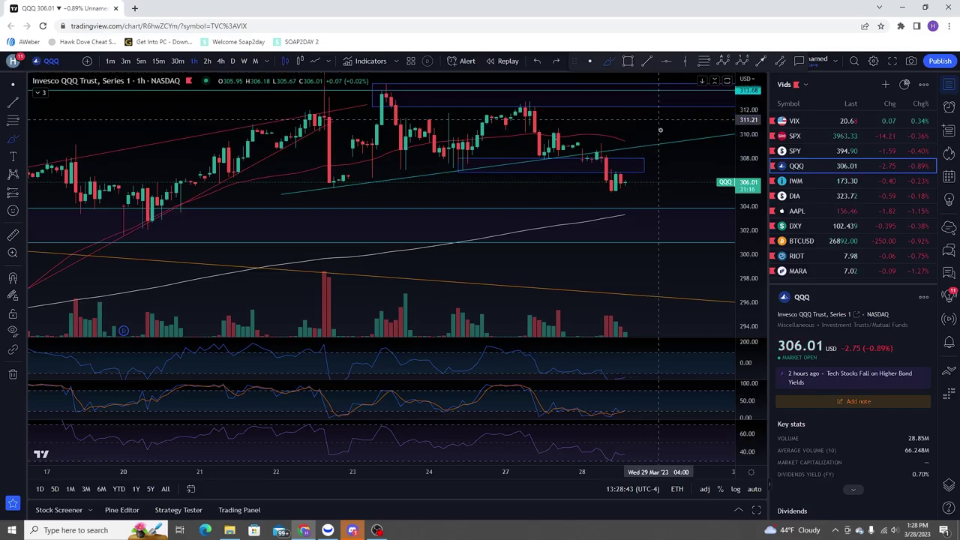
scroll(652, 225, "down", 3)
left_click(643, 176)
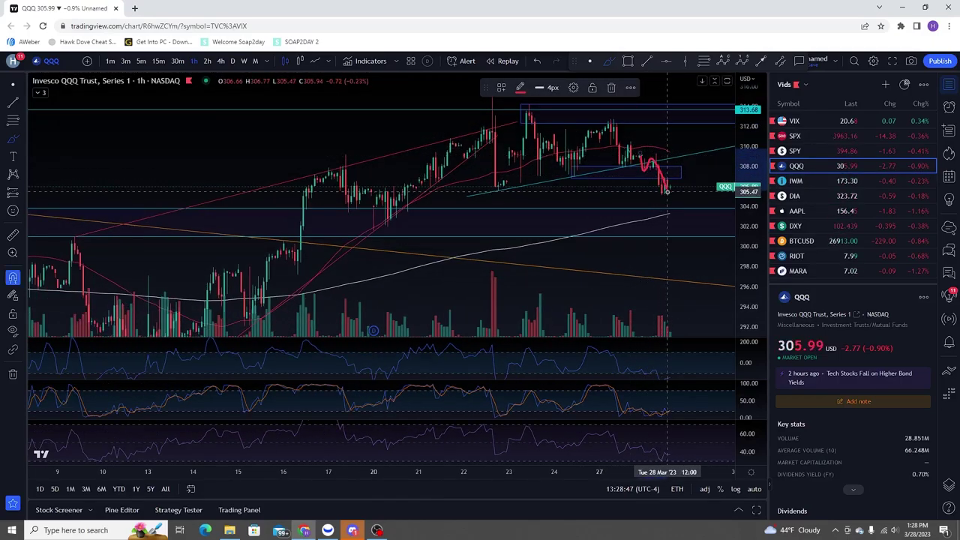
key("ctrl+z")
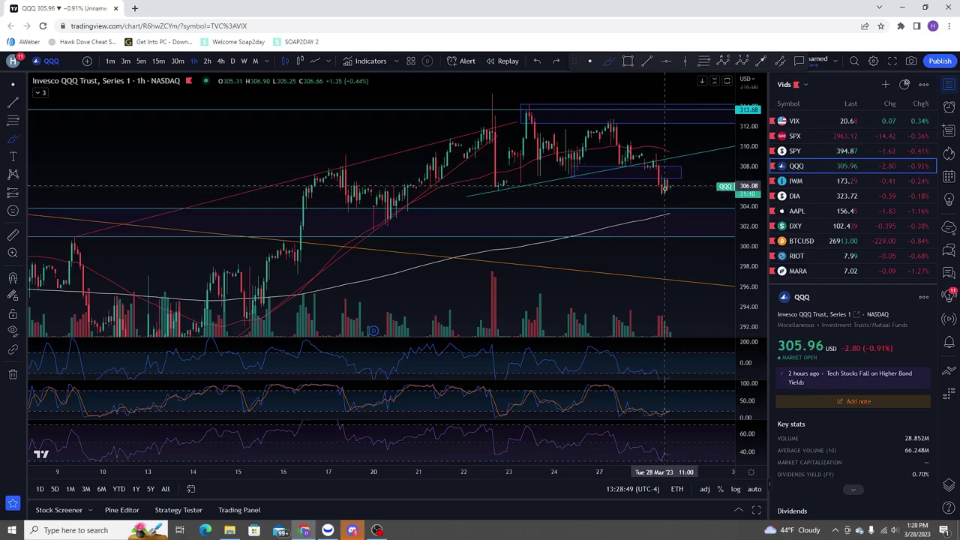
mouse_move(665, 191)
left_mouse_down()
mouse_move(689, 141)
mouse_move(675, 146)
mouse_move(680, 160)
left_mouse_up()
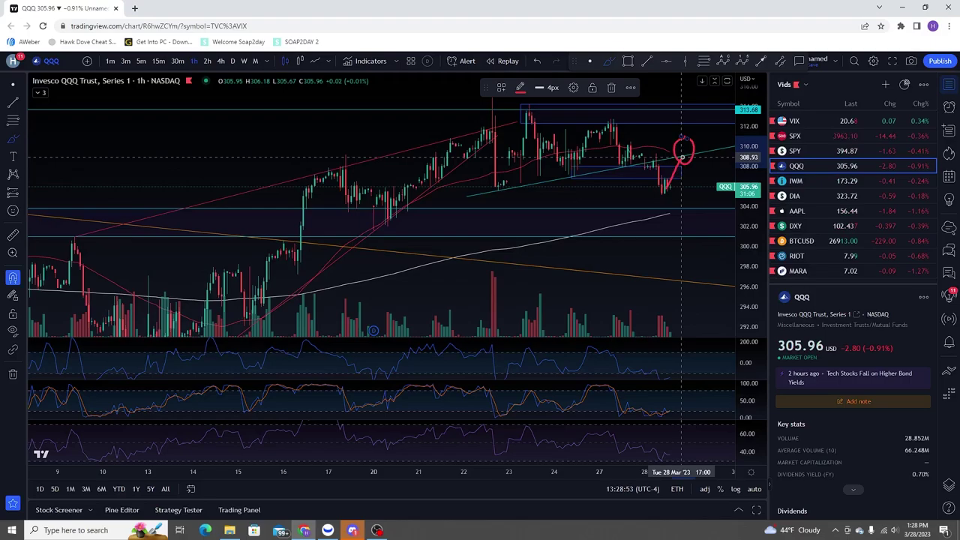
key("ctrl+z")
key("ctrl+z")
left_click_drag(750, 180, 750, 196)
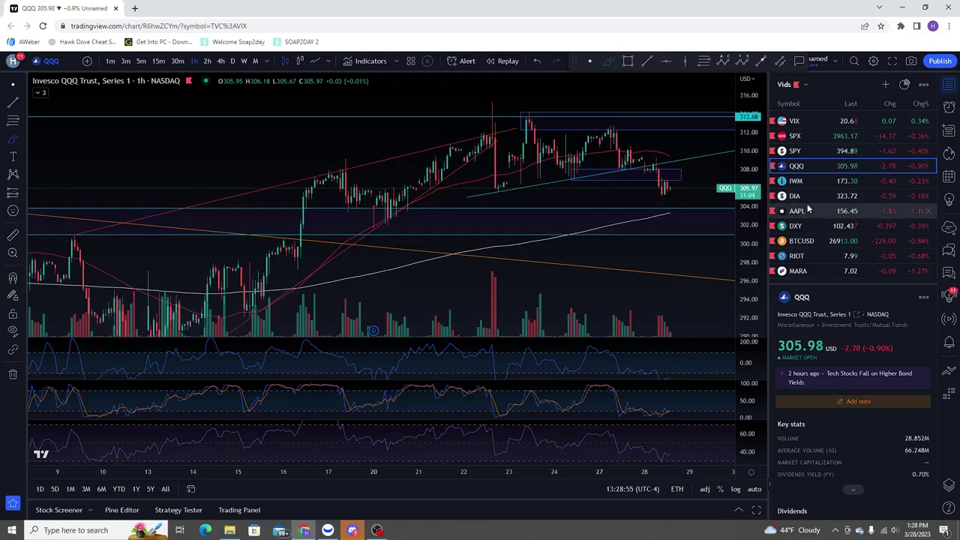
- Load AAPL on the daily timeframe and frame its price action since mid-2022 with both rectangle zones
left_click(796, 211)
key("d")
key("Return")
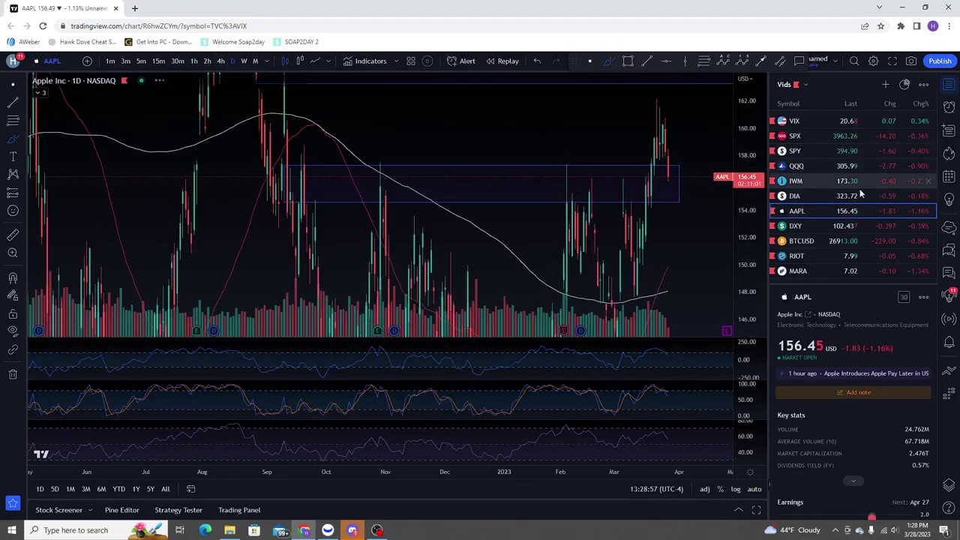
left_click_drag(759, 165, 751, 285)
left_click_drag(592, 162, 485, 165)
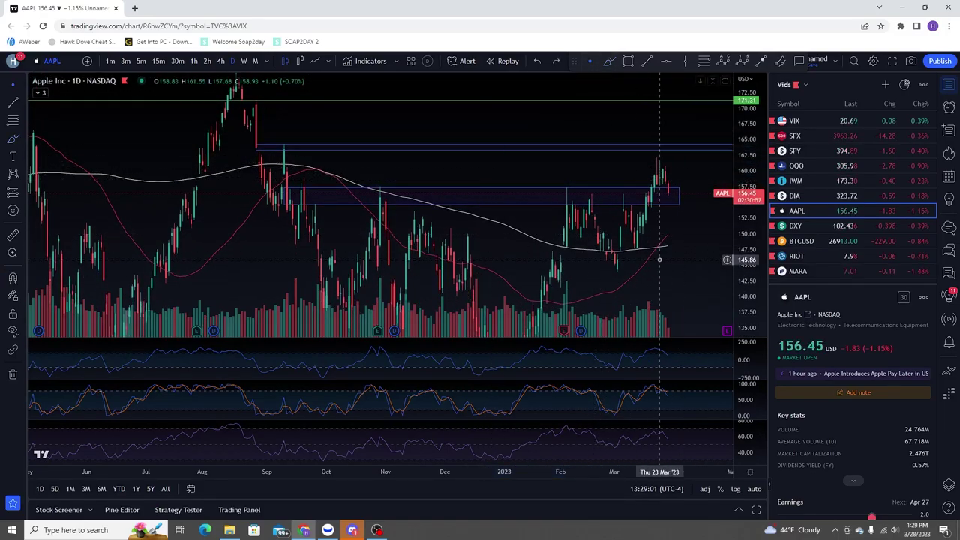
scroll(660, 259, "down", 7)
left_click_drag(693, 285, 639, 284)
scroll(639, 284, "up", 6)
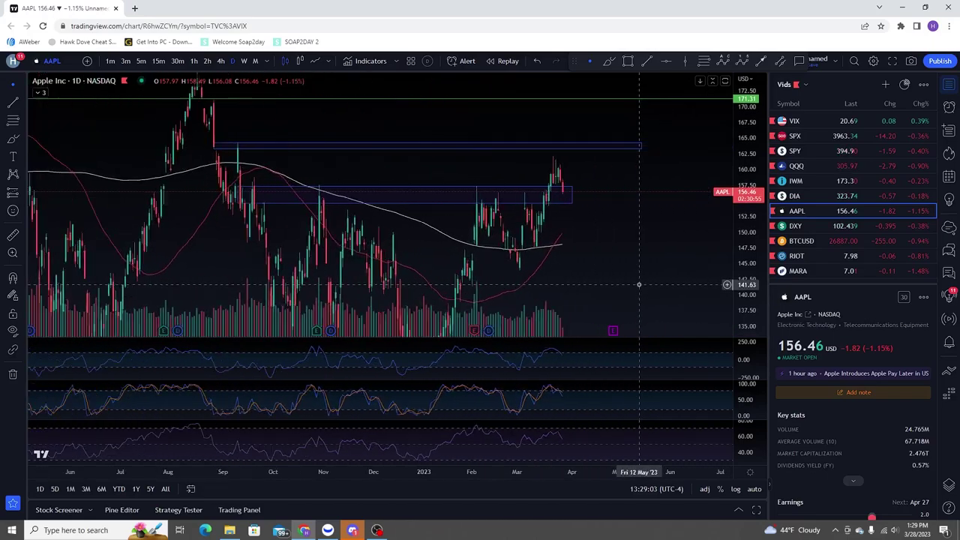
left_click_drag(606, 253, 644, 253)
- Brush a rising stroke above AAPL's daily highs from early February to the late March peak
left_click(608, 61)
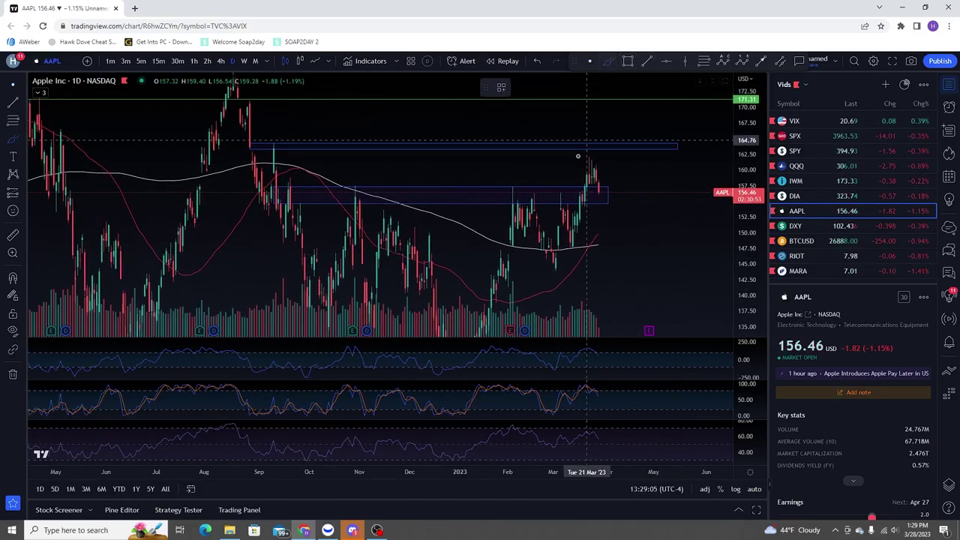
left_click_drag(499, 185, 592, 142)
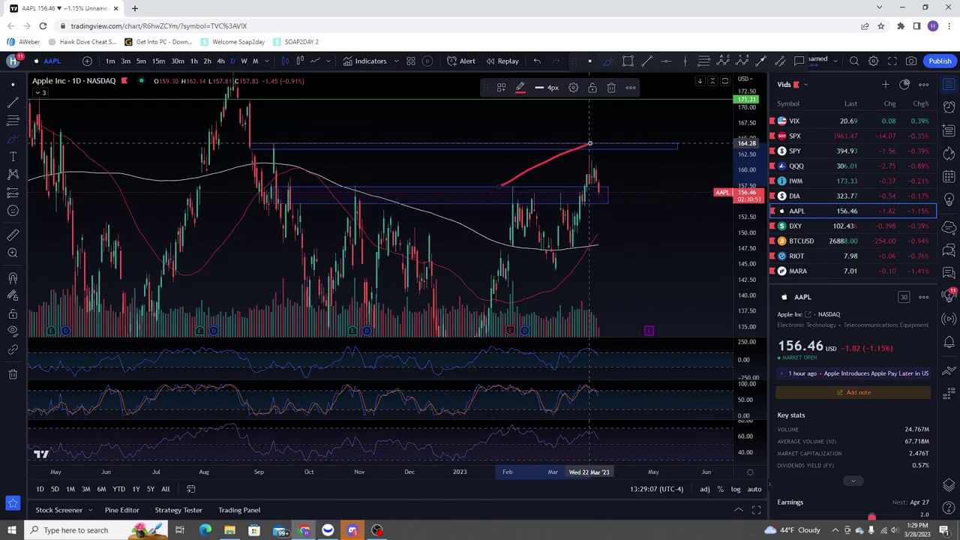
- Brush a declining stroke along the highs of AAPL's lowest oscillator from early February to late March, matching the dates of the price stroke
scroll(607, 377, "down", 2)
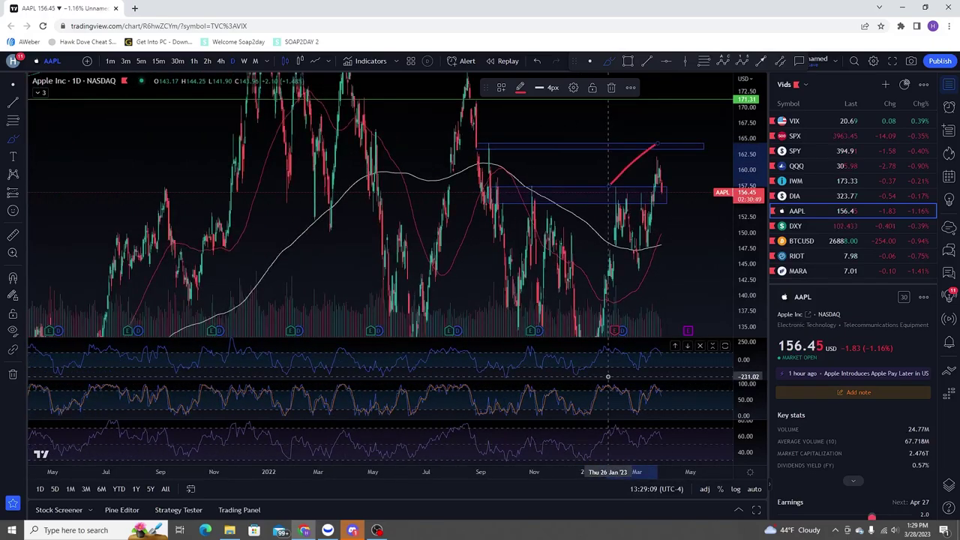
scroll(607, 378, "up", 2)
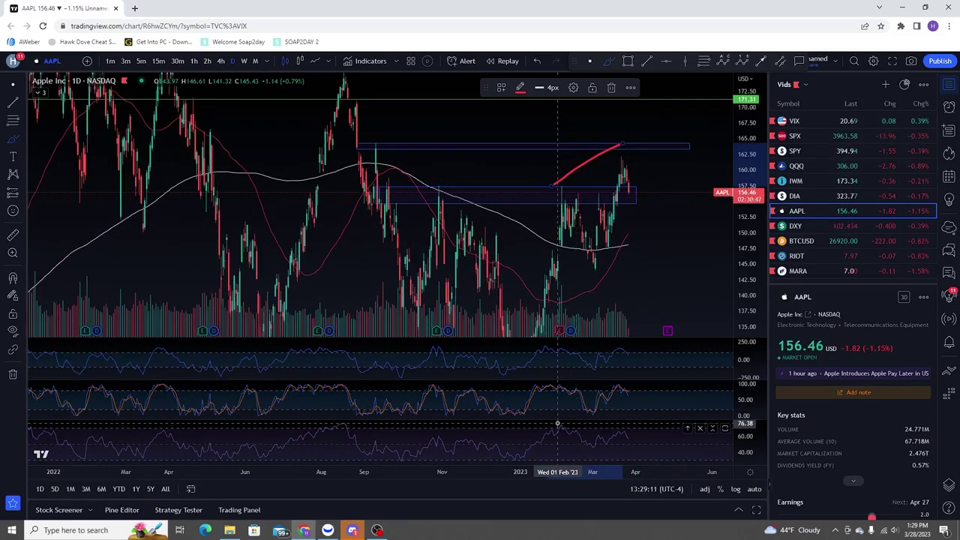
left_click_drag(557, 423, 626, 427)
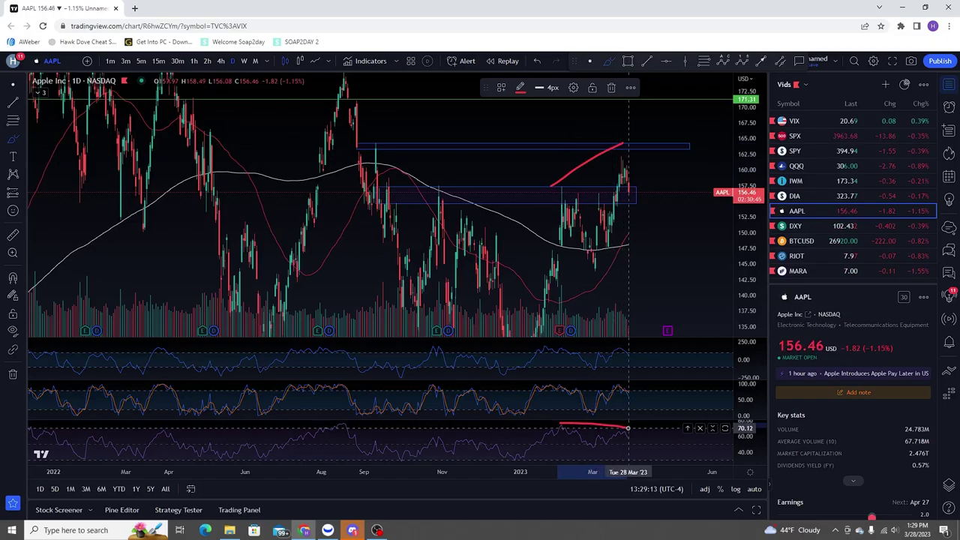
left_click_drag(740, 117, 741, 169)
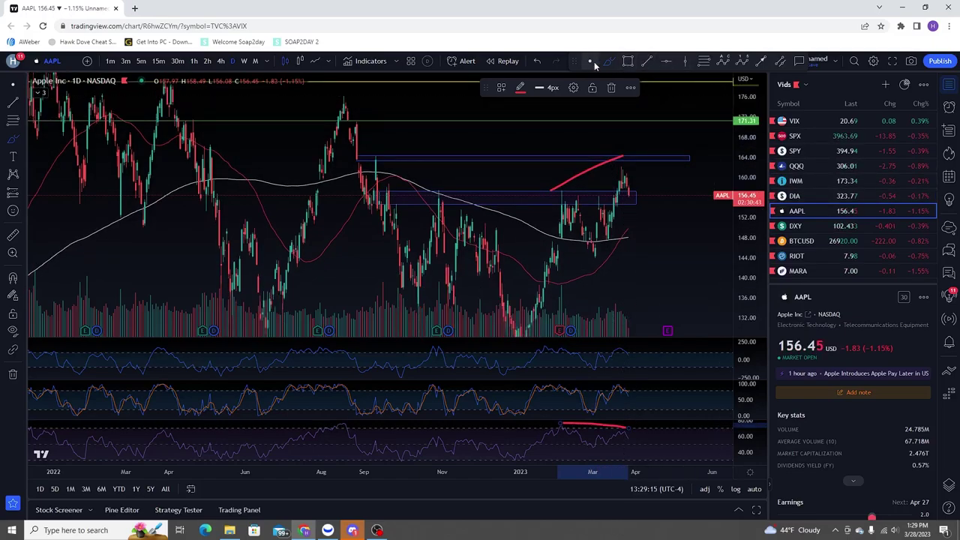
- Load QQQ on the daily timeframe and frame its price action since early 2022 with the descending trendline and orange channel
left_click(818, 165)
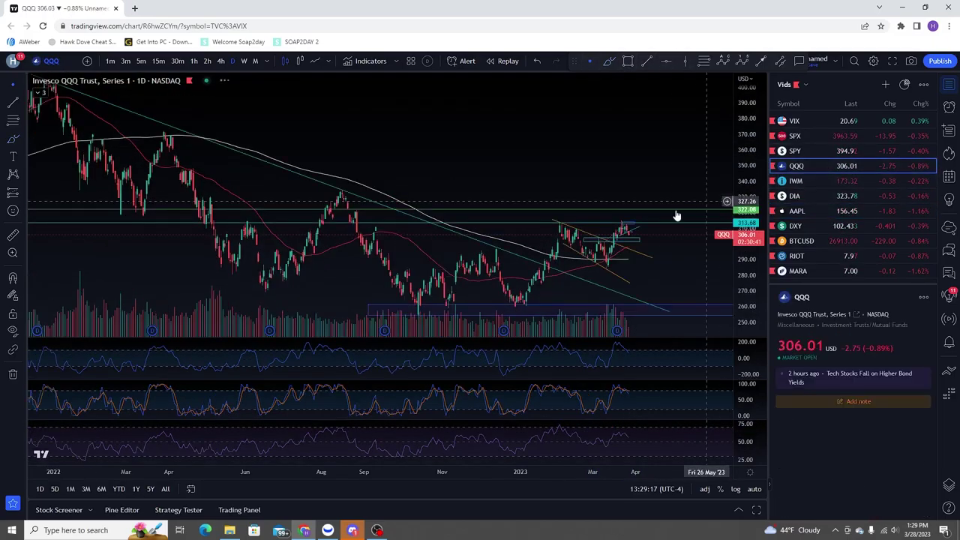
scroll(664, 215, "up", 2)
scroll(664, 214, "down", 5)
left_click_drag(629, 172, 595, 160)
scroll(597, 159, "up", 3)
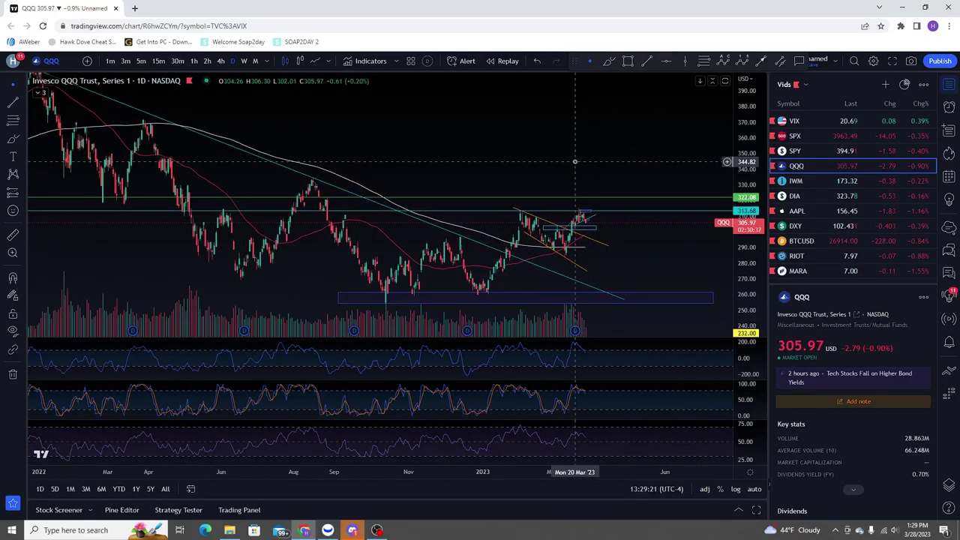
left_click_drag(582, 162, 619, 173)
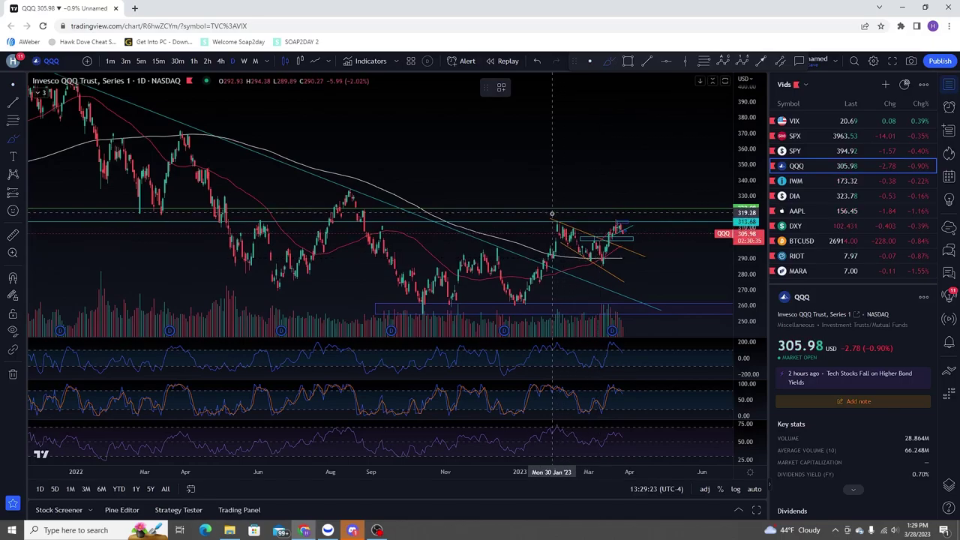
- Brush a rising stroke above QQQ's February and March highs and a declining one over its lowest oscillator, undoing both
left_click_drag(551, 214, 627, 213)
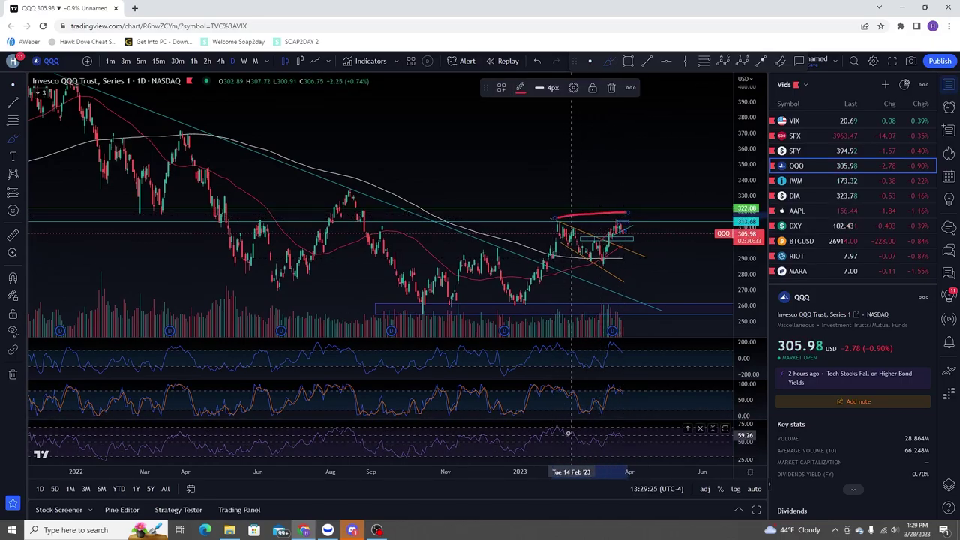
left_click_drag(556, 424, 628, 429)
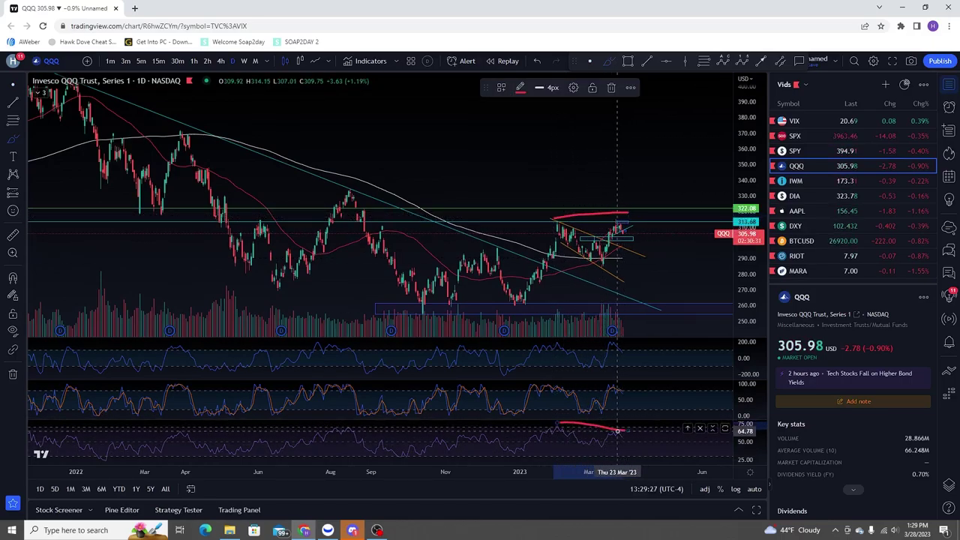
key("ctrl+z")
key("ctrl+z")
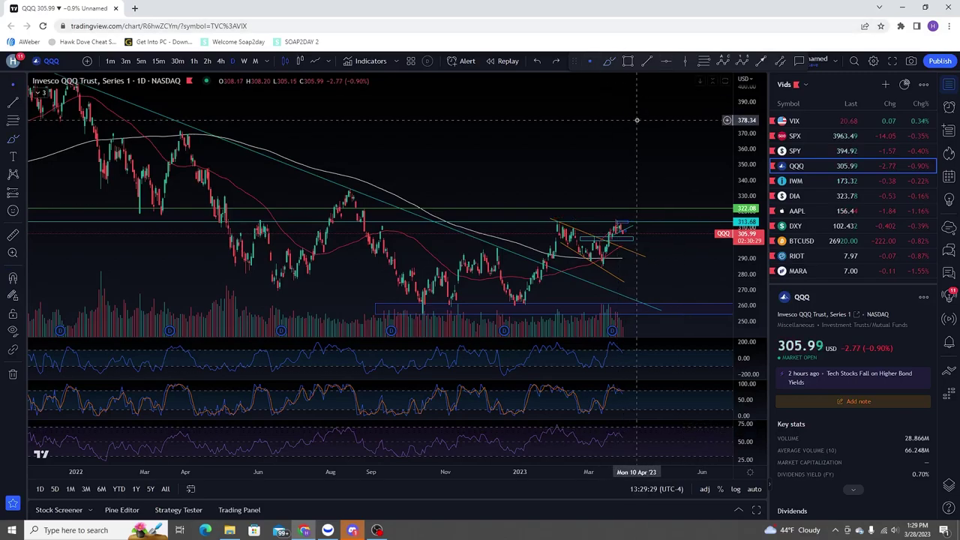
- Compare the daily charts of SPY and QQQ, switching between them to view recent price action and oscillators
scroll(637, 120, "down", 2)
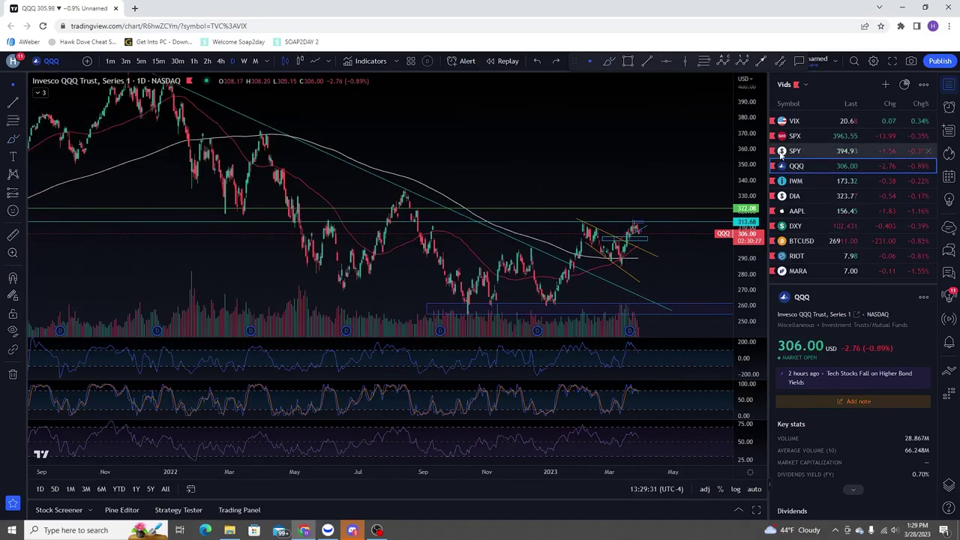
left_click(780, 153)
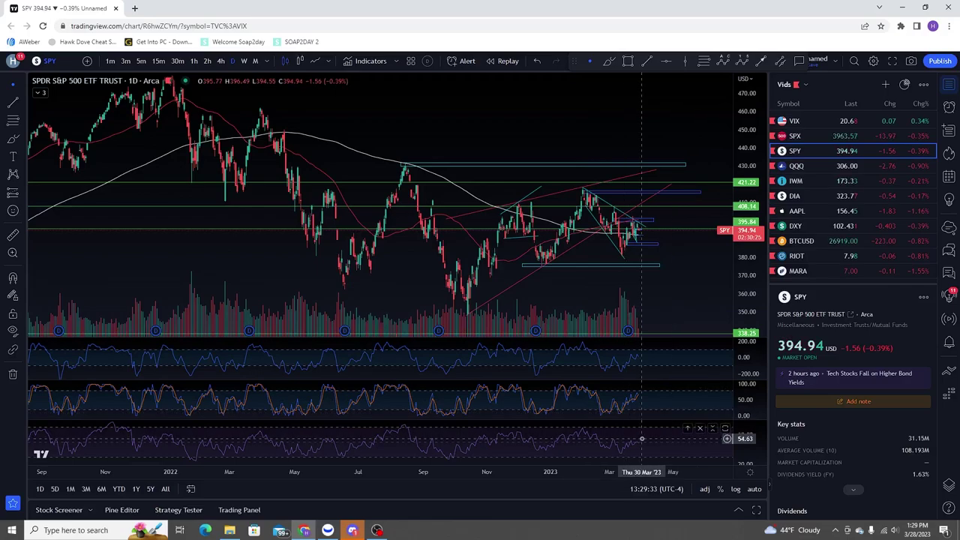
left_click(784, 167)
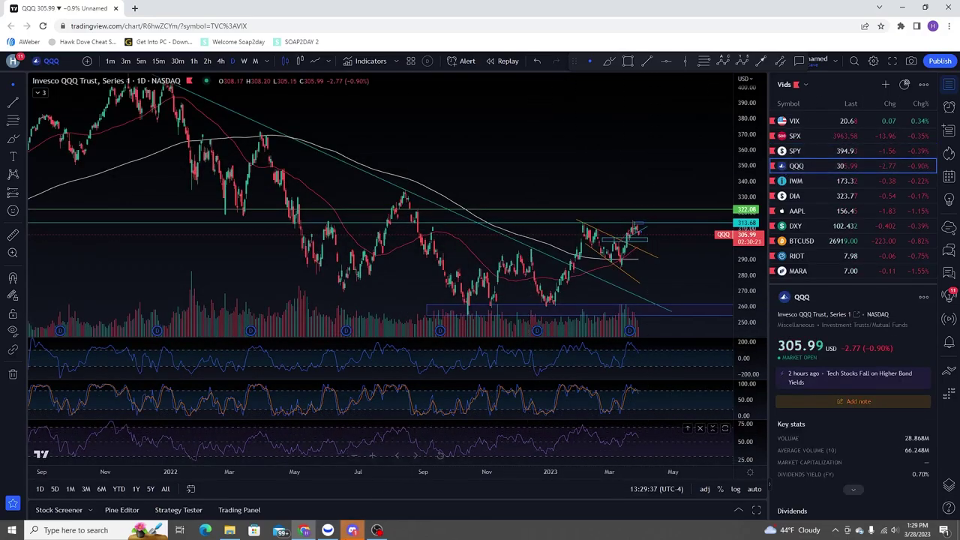
scroll(644, 180, "up", 2)
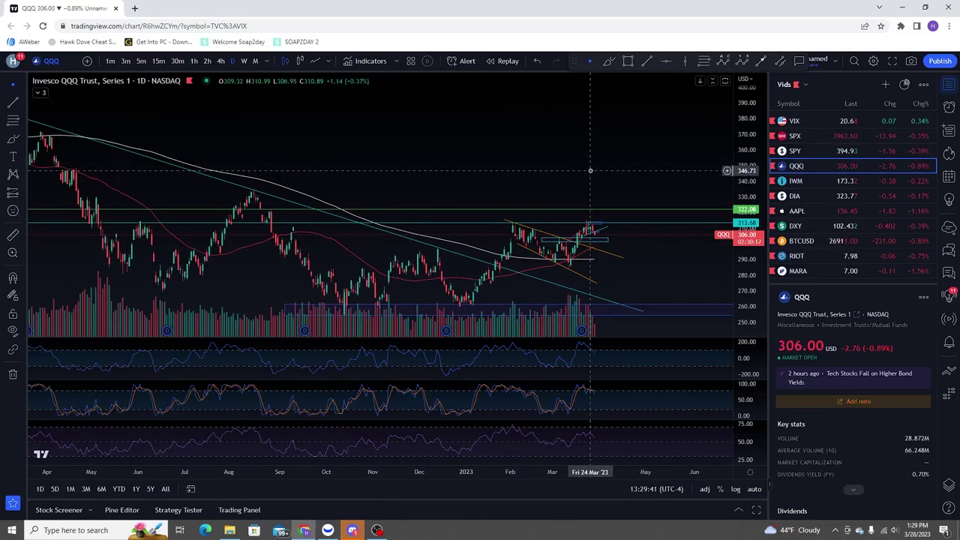
left_click(816, 151)
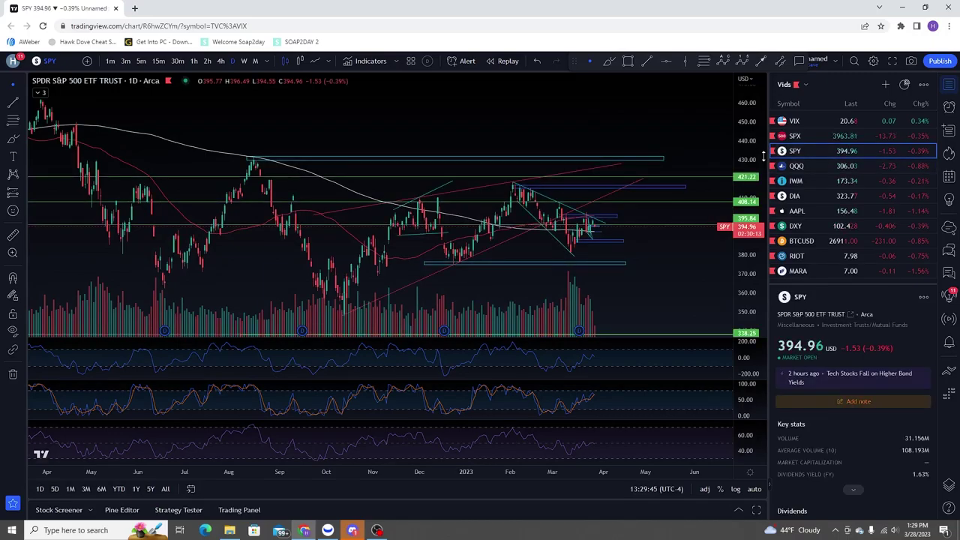
- Examine QQQ's daily chart, from the recent candles and lower rectangle zone back to the late 2021 peak and early 2022 decline
key("Down")
scroll(575, 215, "down", 5)
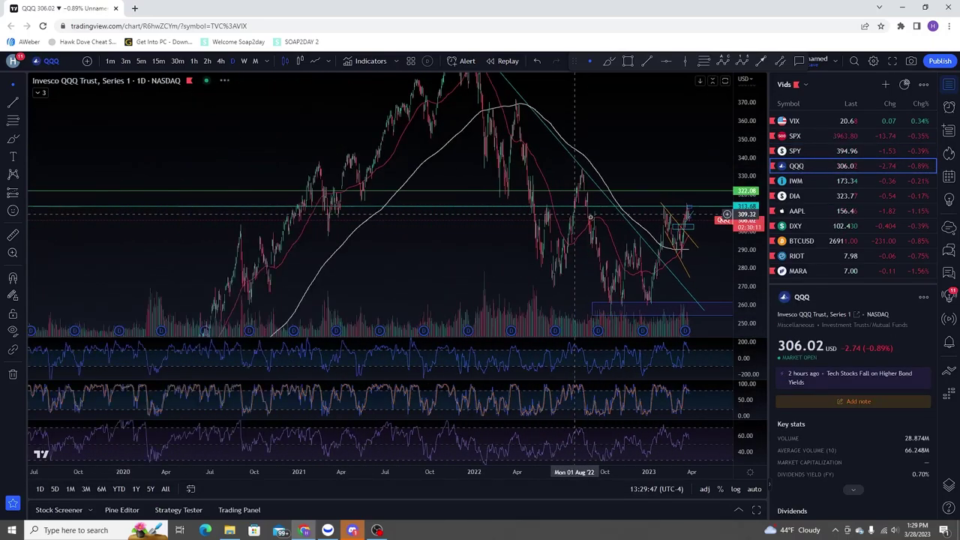
scroll(590, 217, "up", 1)
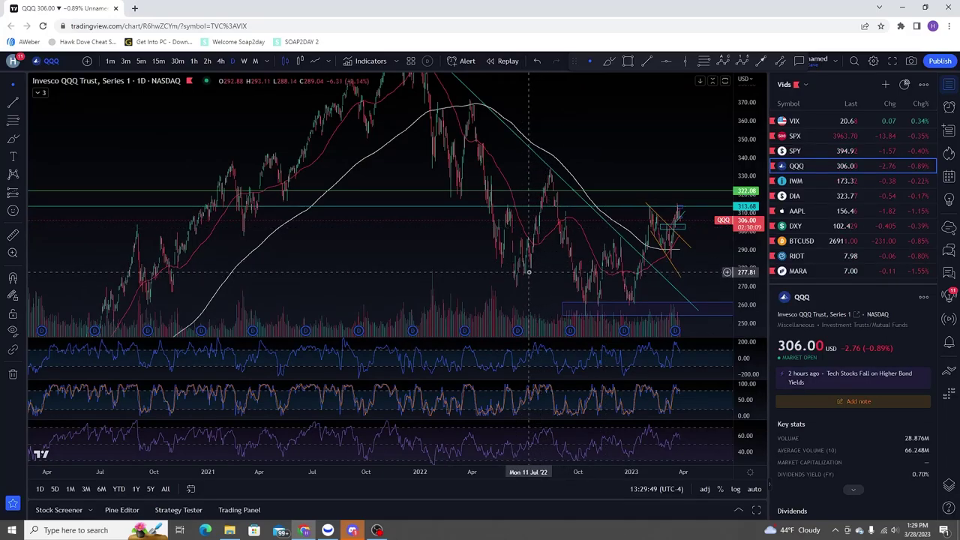
scroll(535, 168, "up", 1)
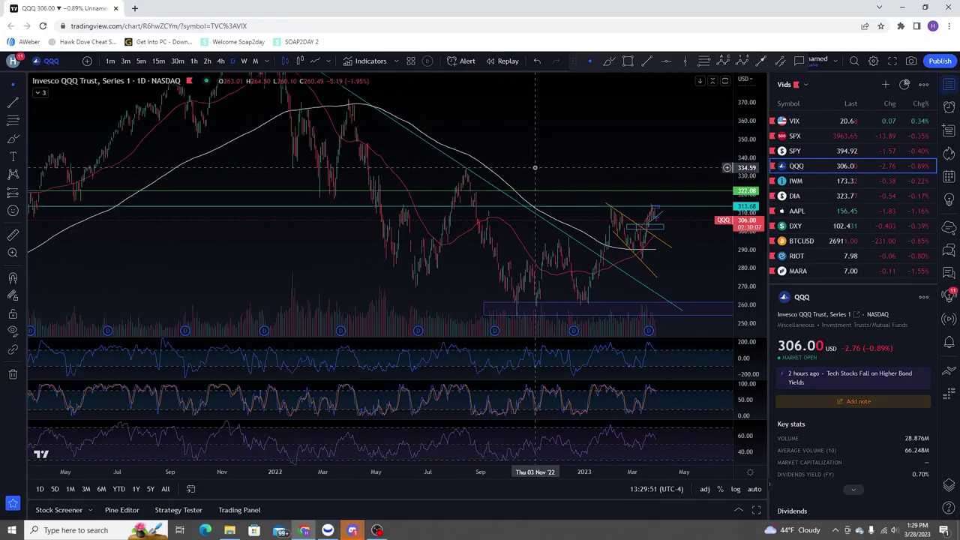
scroll(535, 167, "up", 3)
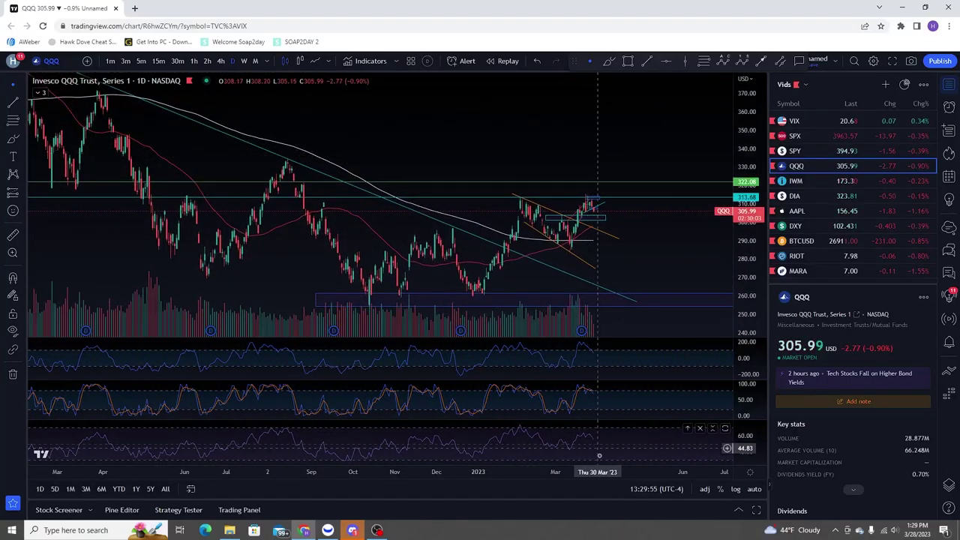
scroll(493, 392, "down", 2)
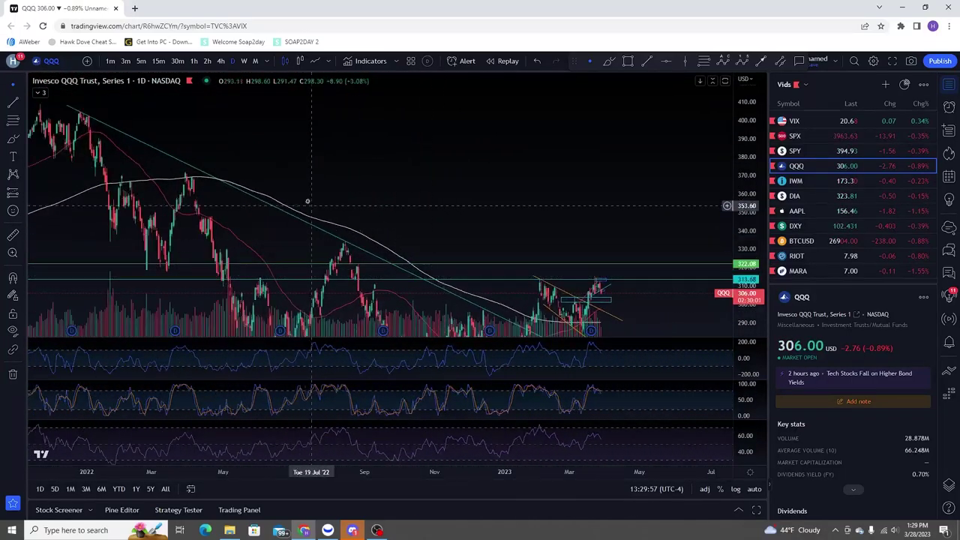
left_click_drag(309, 203, 598, 213)
left_click_drag(456, 228, 516, 242)
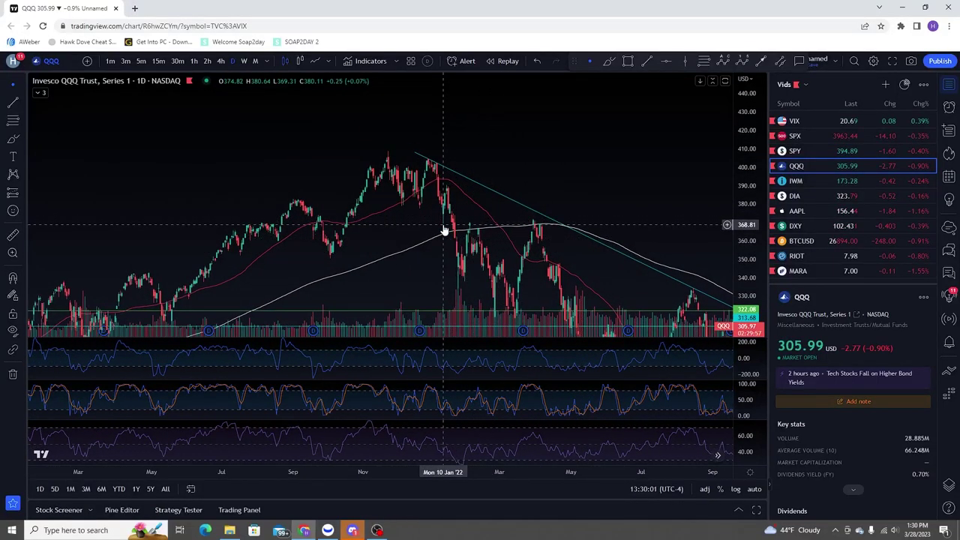
- Load QQQ on the weekly timeframe and examine its price action since the late 2021 peak together with the three oscillators
left_click(243, 60)
left_click_drag(613, 175, 574, 154)
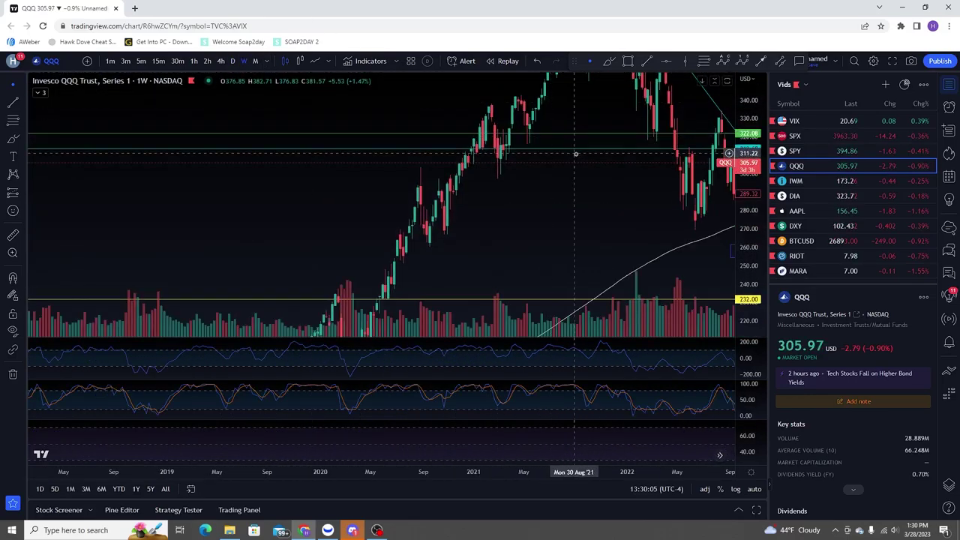
left_click_drag(579, 194, 191, 232)
scroll(471, 240, "up", 5)
left_click_drag(294, 120, 525, 124)
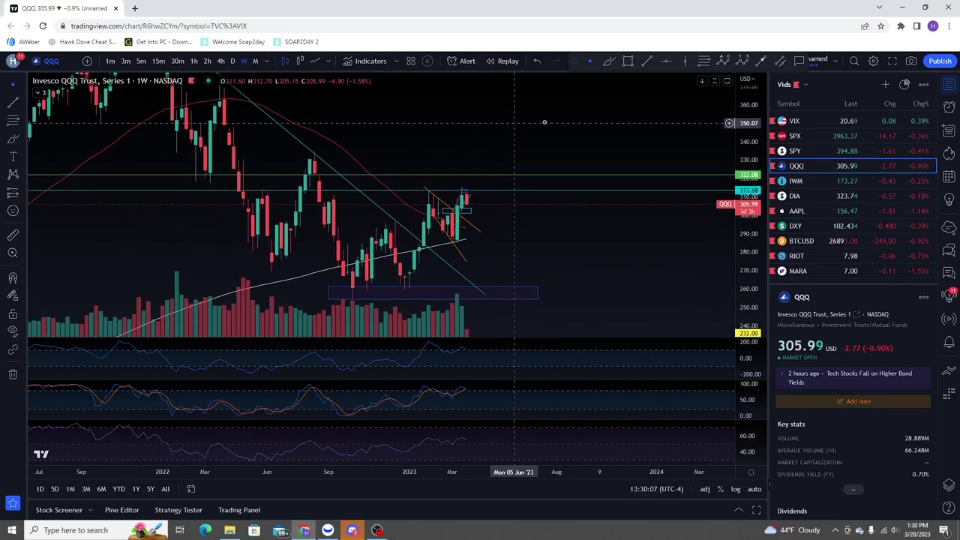
left_click_drag(499, 211, 702, 215)
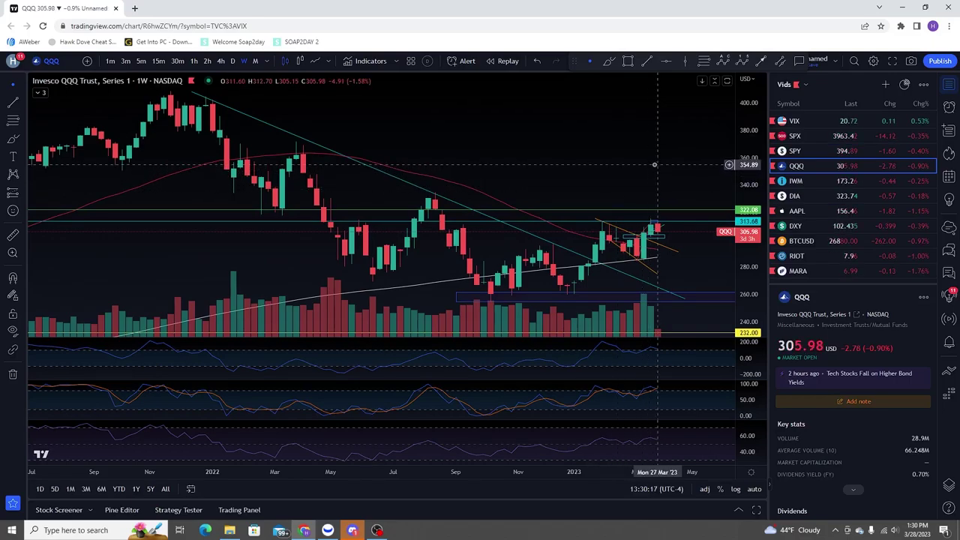
scroll(654, 164, "up", 3)
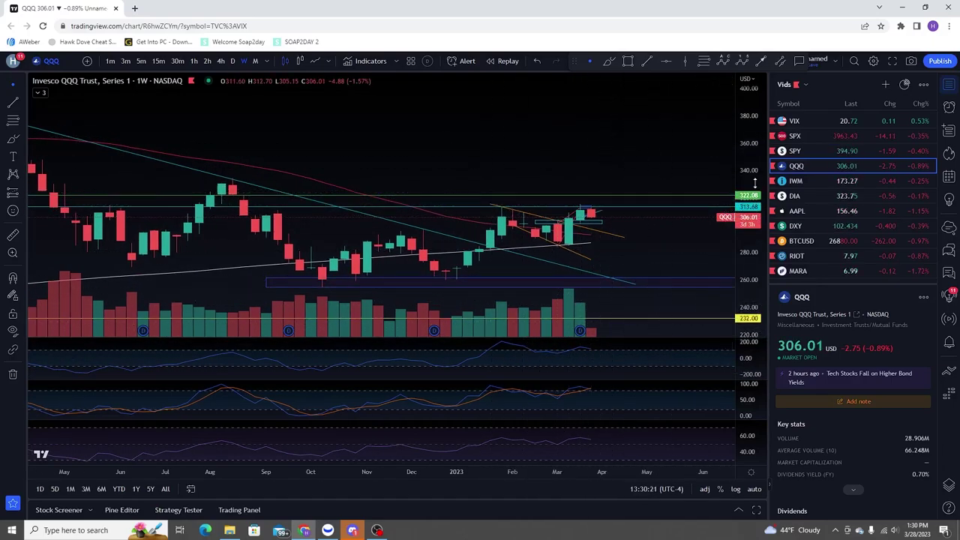
scroll(583, 353, "down", 3)
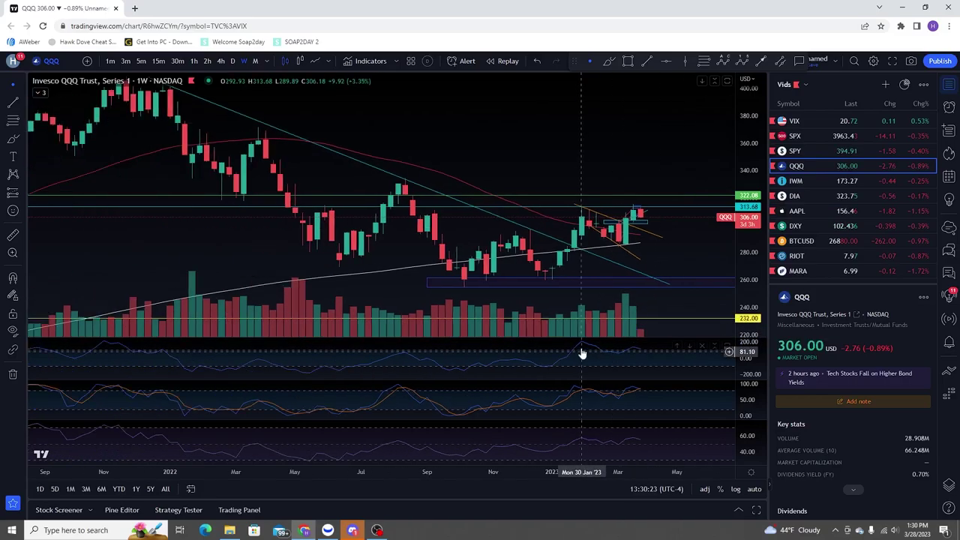
scroll(583, 353, "down", 1)
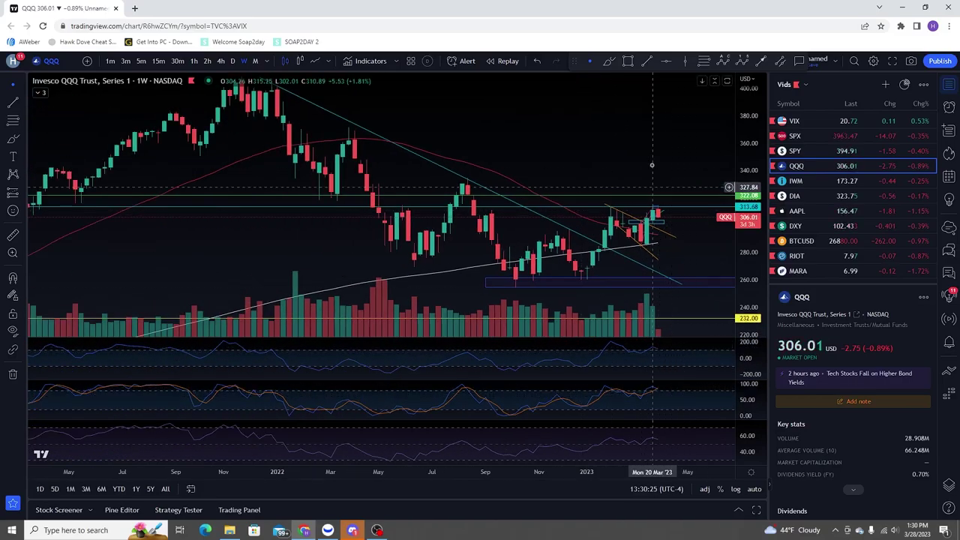
- Load VIX, check its weekly chart, and view the daily timeframe framed on the candles since December
left_click(827, 121)
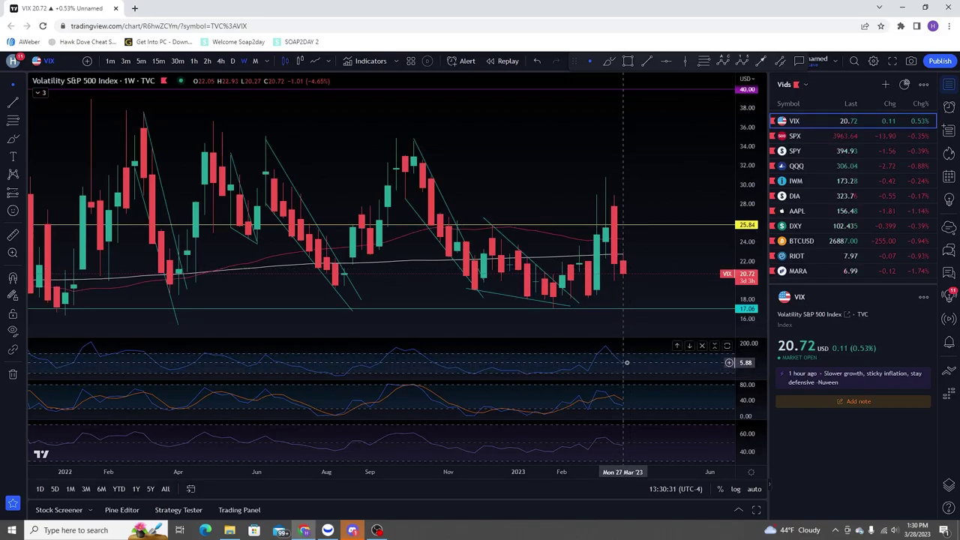
left_click(232, 61)
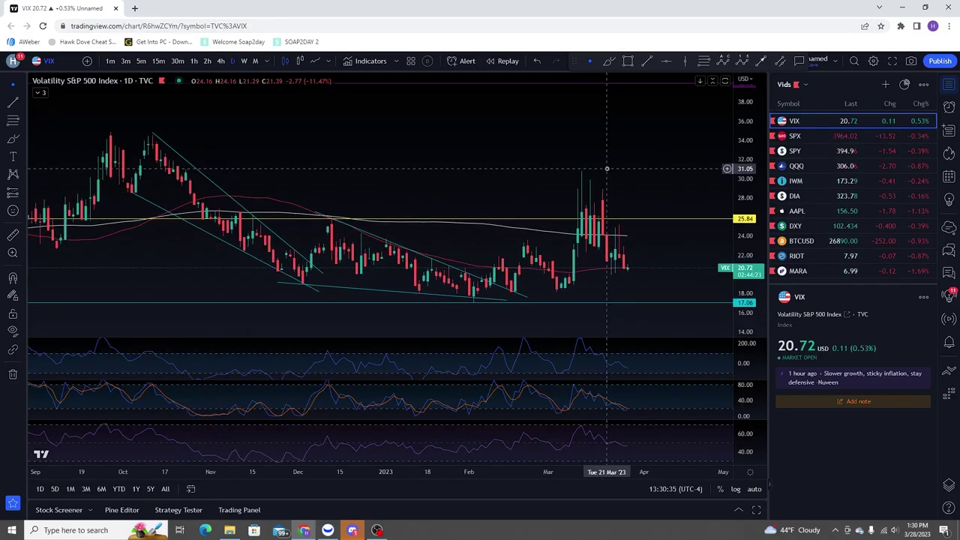
scroll(585, 257, "up", 2)
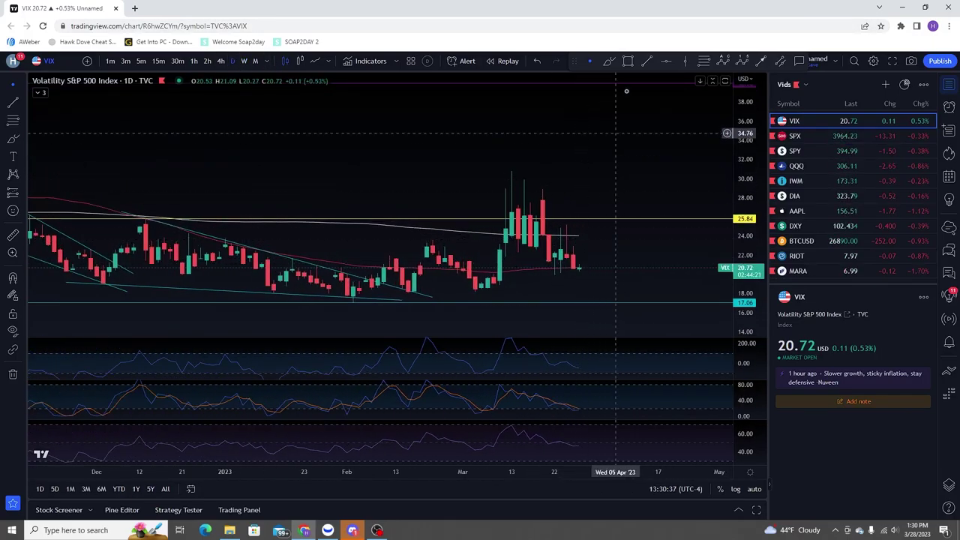
- Brush circles around VIX's March candles at both moving averages and a stroke by the latest candle, undoing the sketches
mouse_move(554, 267)
left_mouse_down()
mouse_move(570, 276)
mouse_move(583, 246)
mouse_move(517, 219)
mouse_move(542, 237)
left_mouse_up()
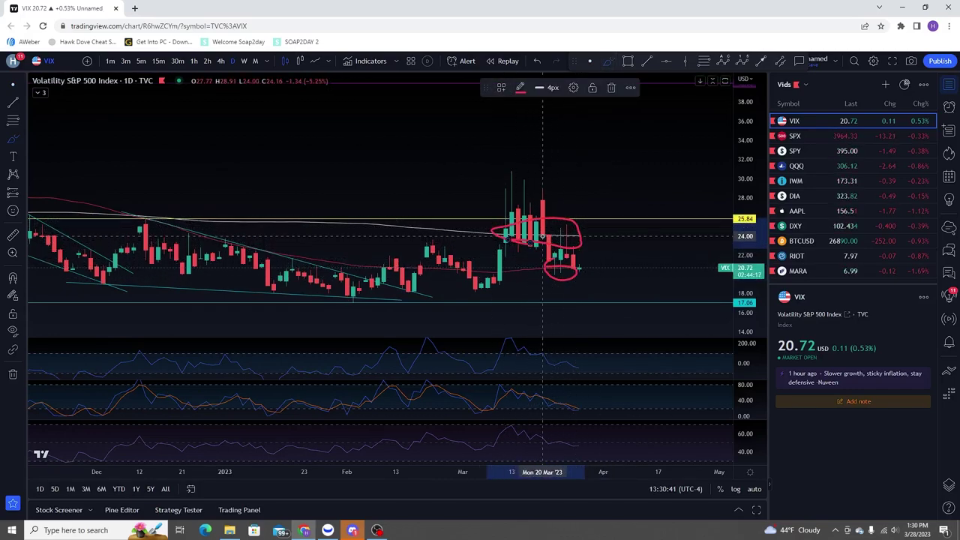
key("ctrl+z")
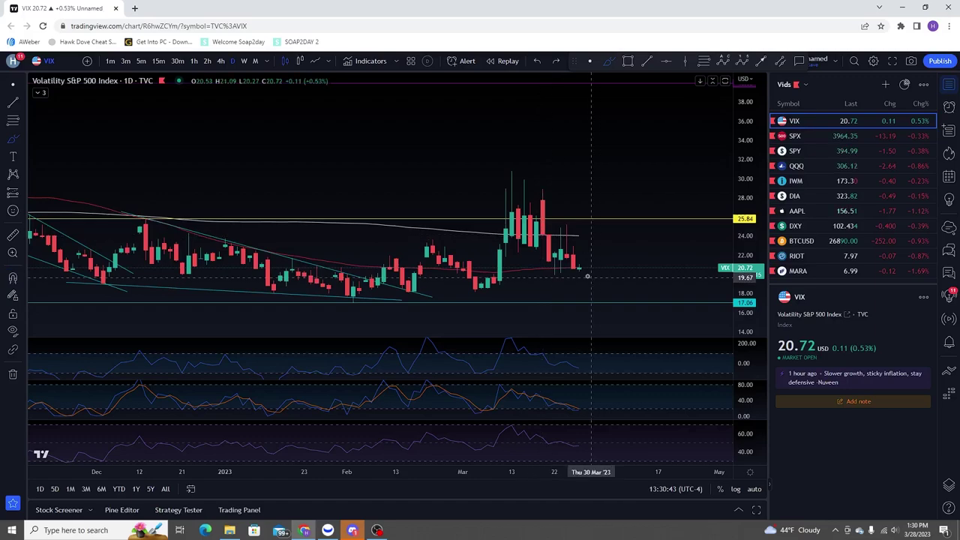
mouse_move(577, 272)
left_mouse_down()
mouse_move(589, 246)
mouse_move(602, 255)
left_mouse_up()
key("ctrl+z")
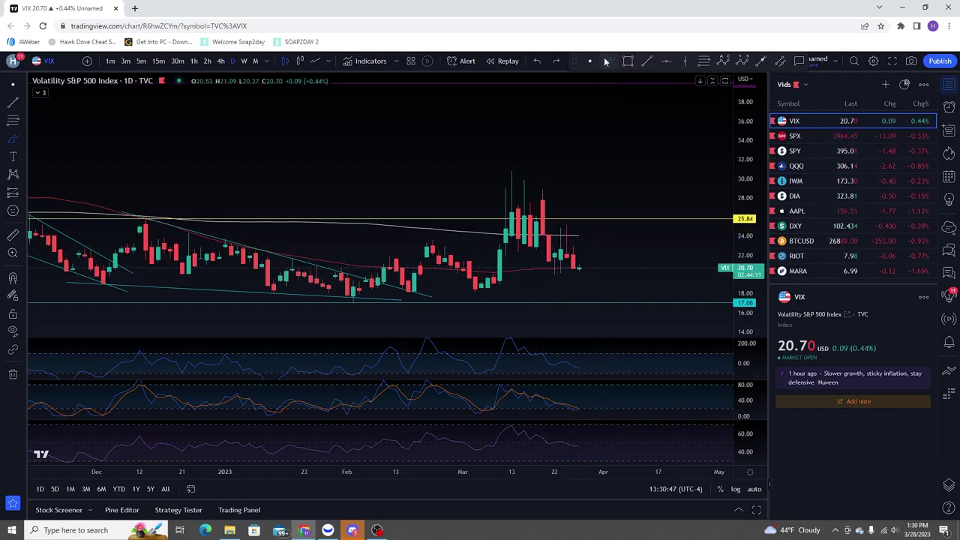
- Load SPY on the daily timeframe and frame the recent candles with the falling trendlines and rectangle zones
left_click(836, 151)
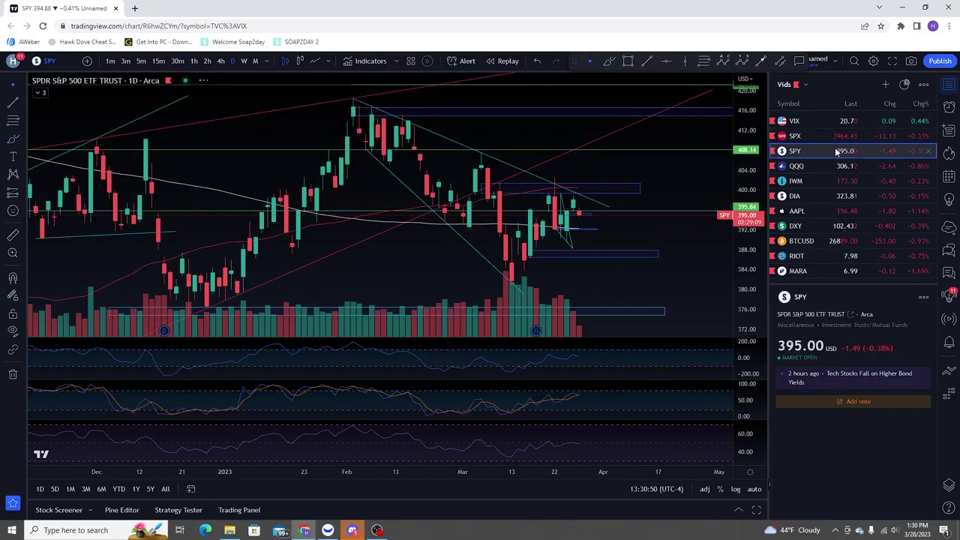
left_click_drag(581, 164, 637, 174)
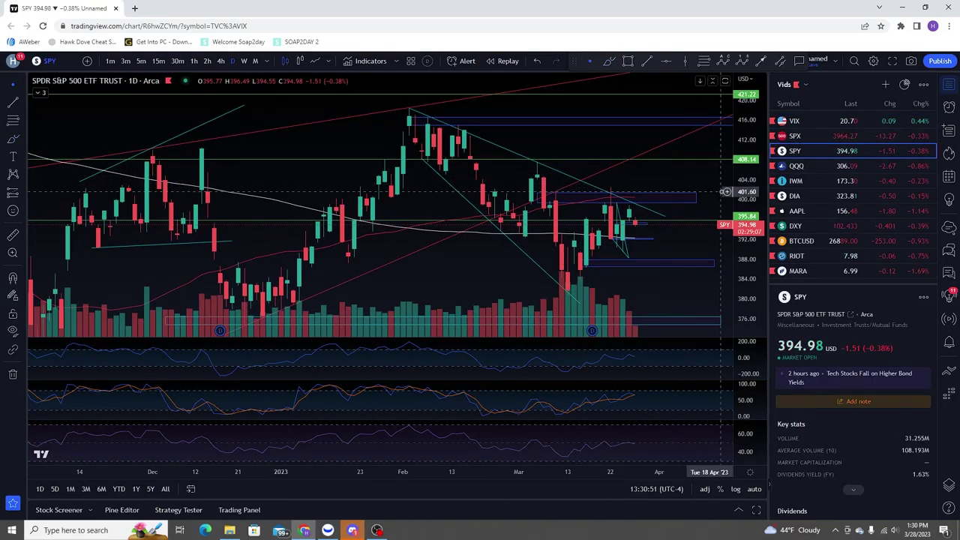
- Compare SPY's recent daily candles with SPX's daily chart, and view SPY on the 4-hour timeframe
left_click_drag(735, 196, 735, 209)
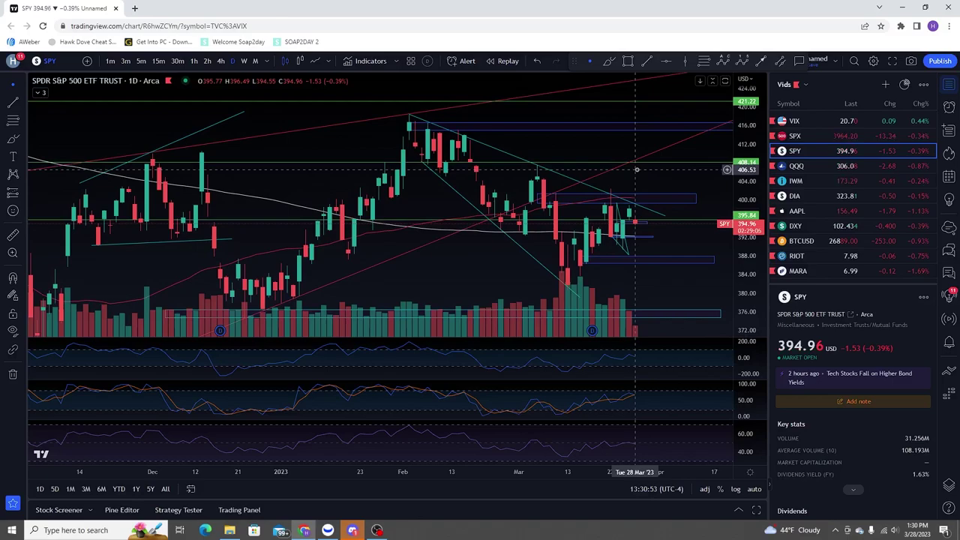
left_click_drag(743, 182, 744, 193)
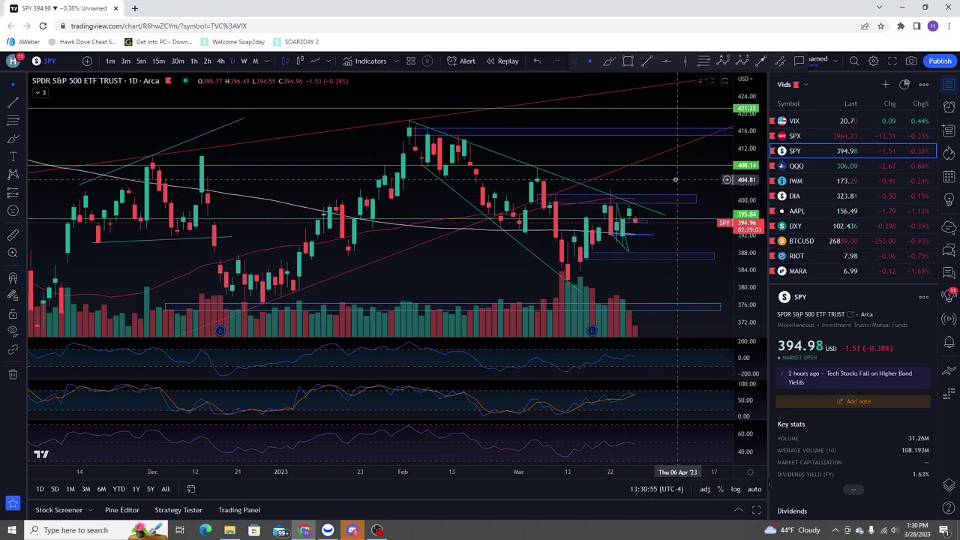
left_click(831, 137)
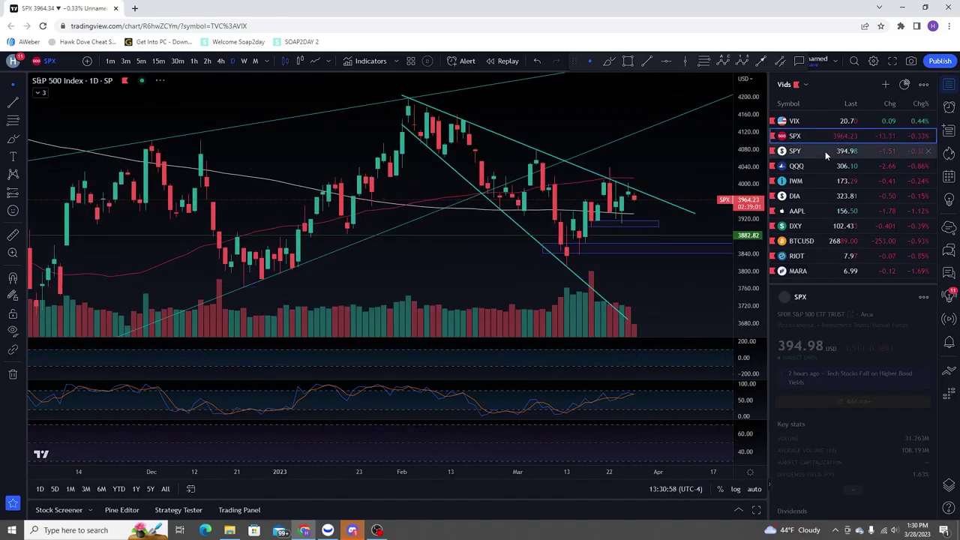
left_click(825, 151)
left_click(220, 61)
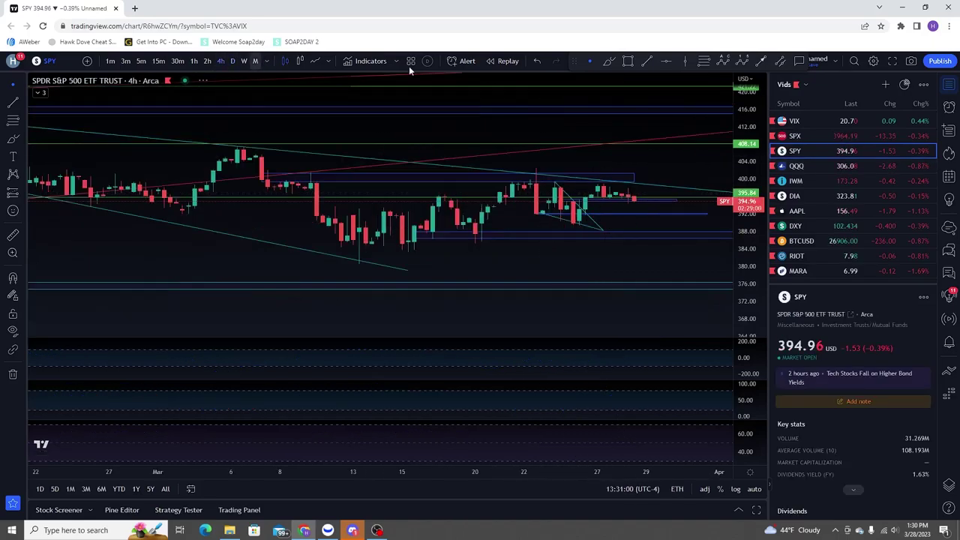
- Load QQQ on the 4-hour timeframe and make a brush mark by the latest candle, undoing the sketch
left_click(828, 168)
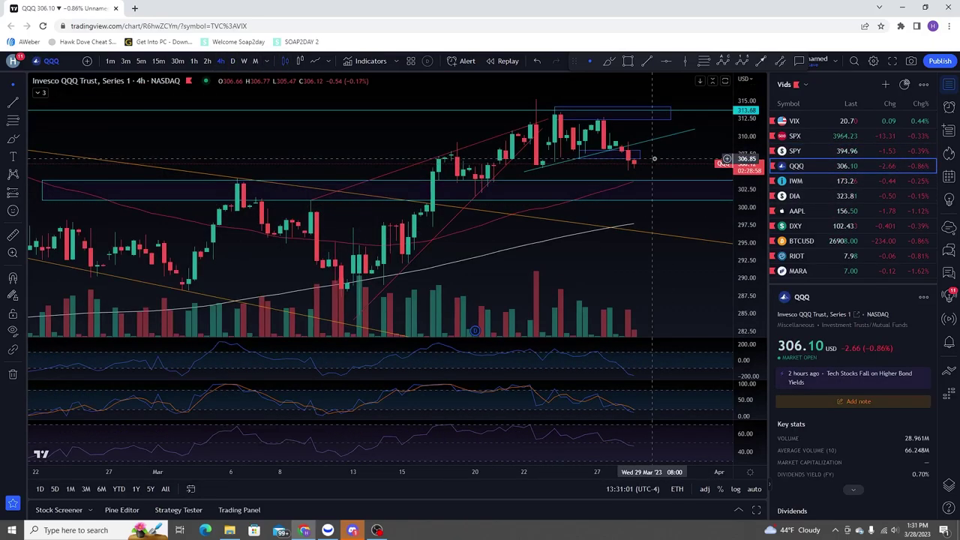
left_click(609, 61)
mouse_move(604, 175)
left_mouse_down()
mouse_move(611, 190)
mouse_move(599, 175)
left_mouse_up()
key("ctrl+z")
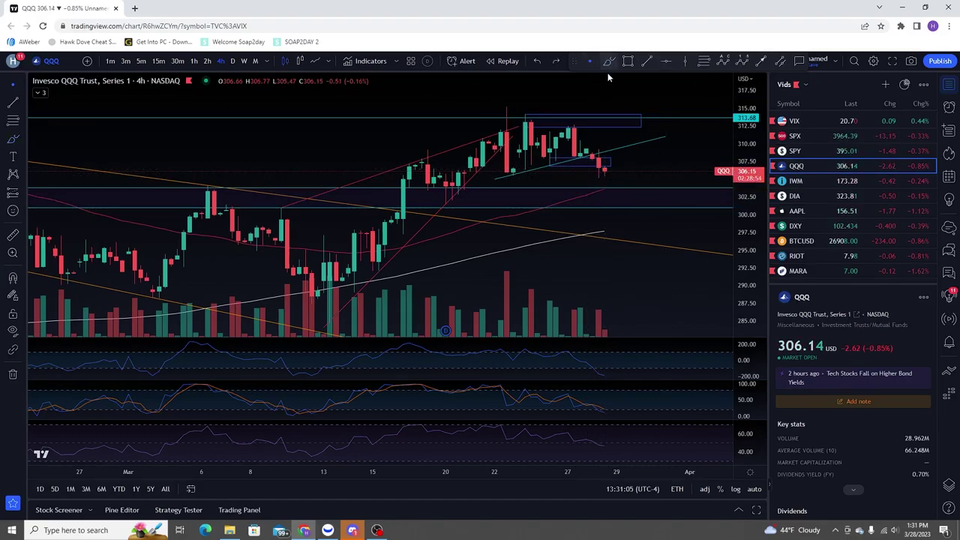
- Examine QQQ's March swing highs against the rectangle zones on the 4-hour timeframe, and check the 1-hour timeframe
scroll(527, 97, "up", 2)
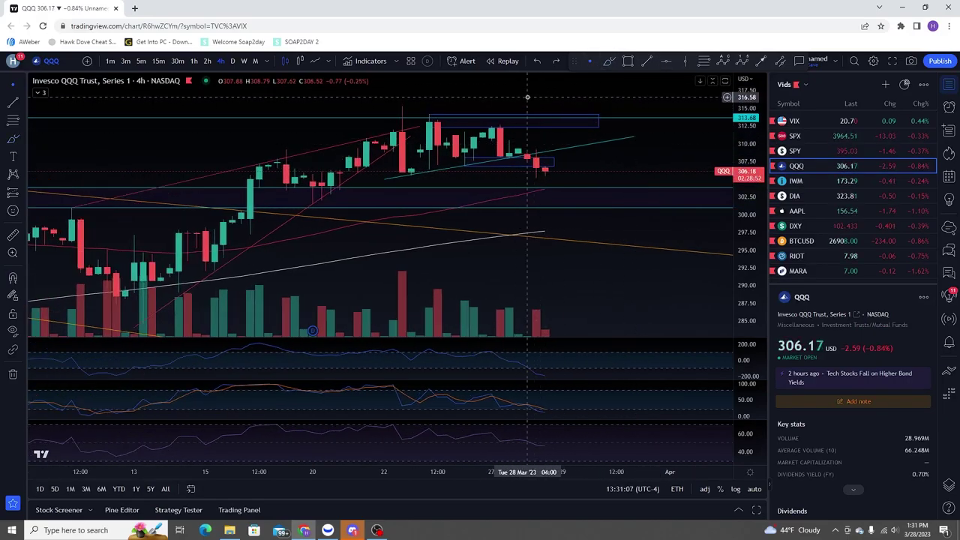
scroll(527, 97, "down", 1)
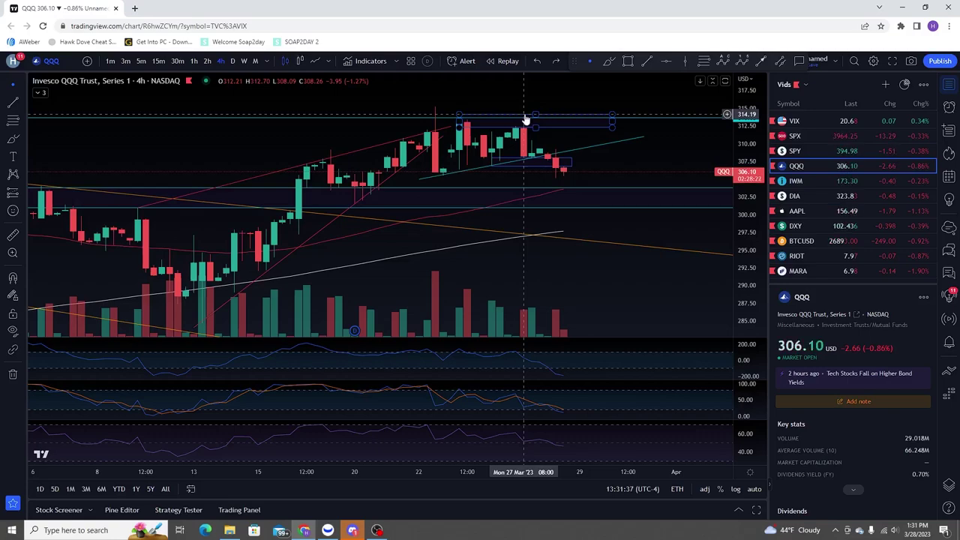
scroll(510, 113, "up", 2)
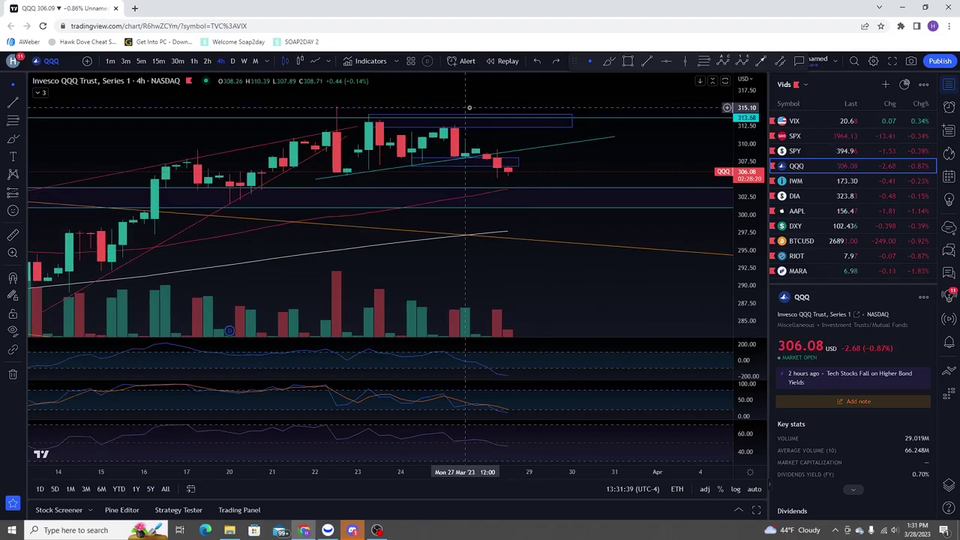
scroll(461, 101, "down", 3)
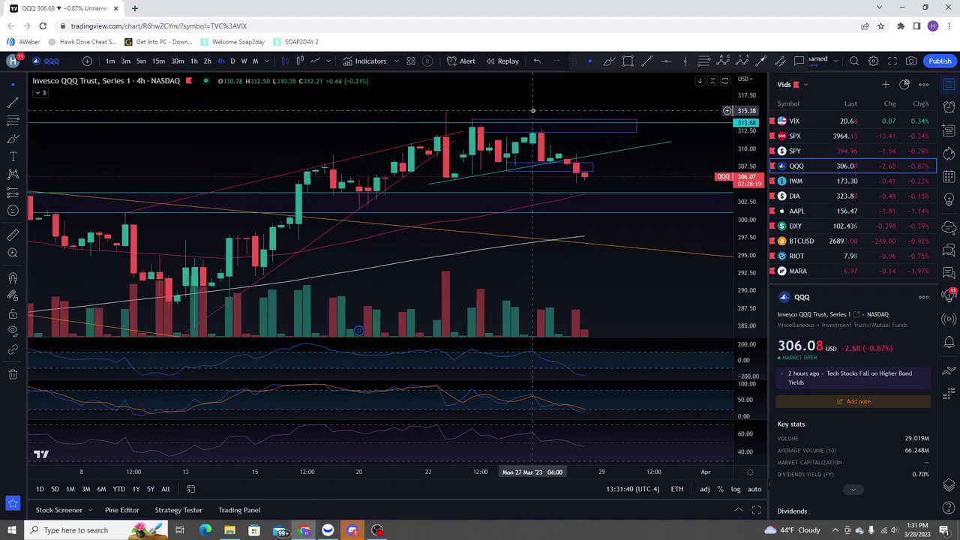
left_click(193, 61)
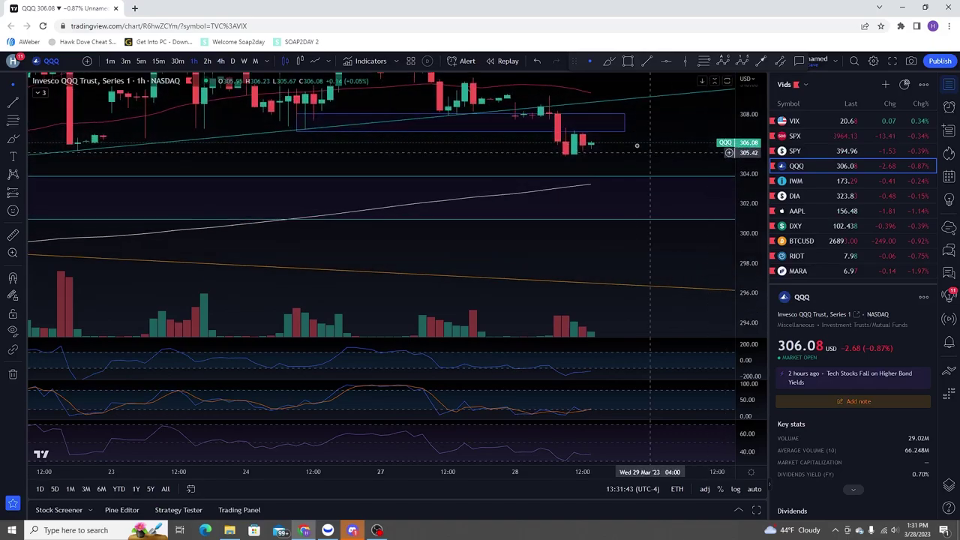
- Load DIA on the 4-hour timeframe and compare its recent candles and moving averages with IWM's
left_click(862, 197)
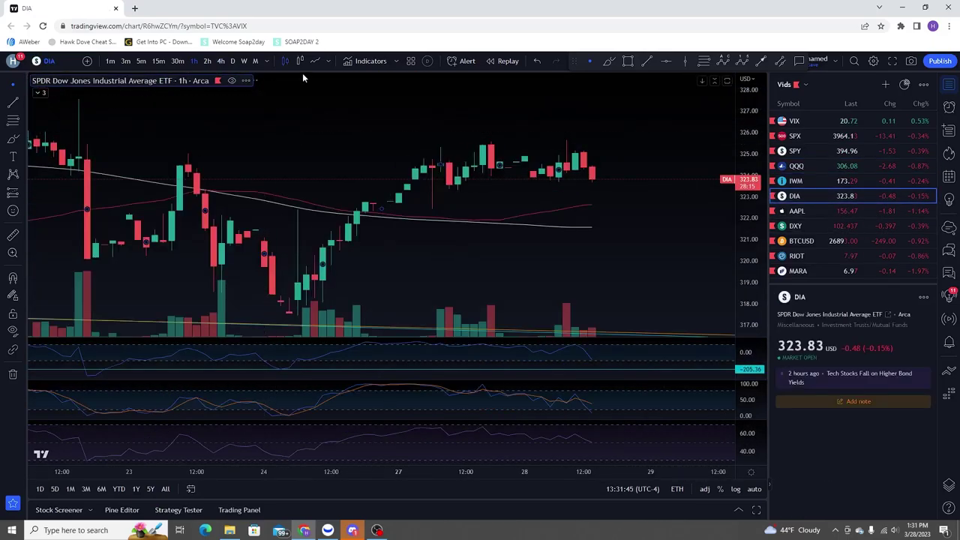
left_click(225, 60)
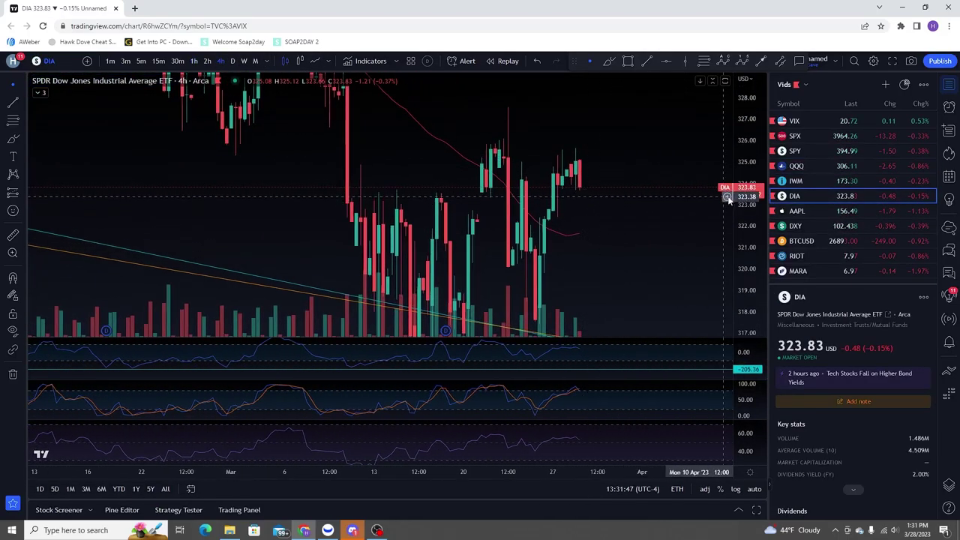
left_click(827, 181)
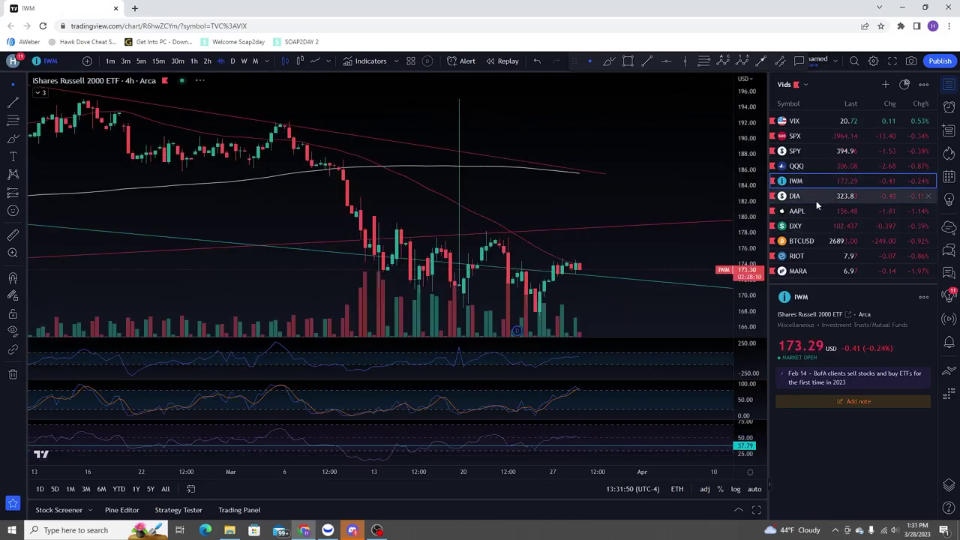
left_click(816, 199)
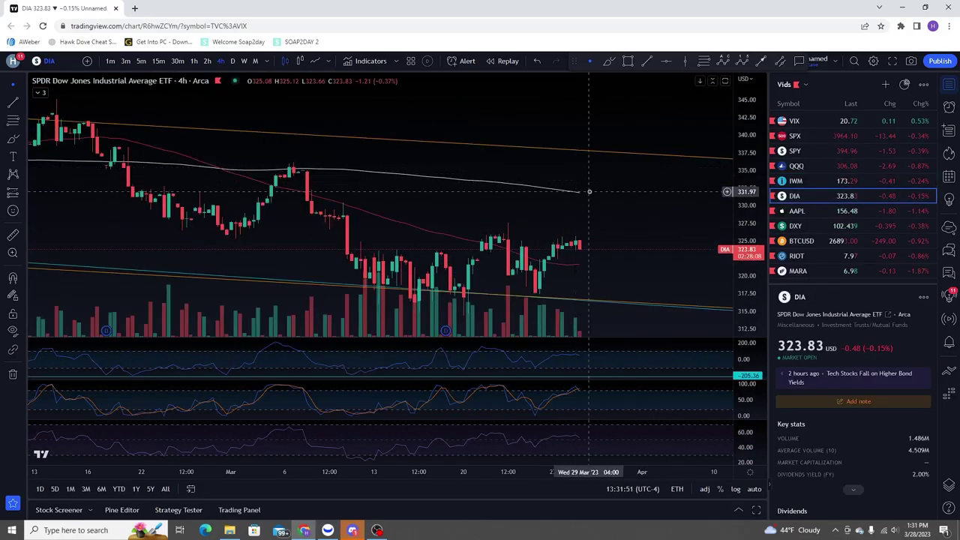
- Look up XLF on the 4-hour timeframe and compare its latest candles with those of IWM and DIA
type("xlf")
key("Return")
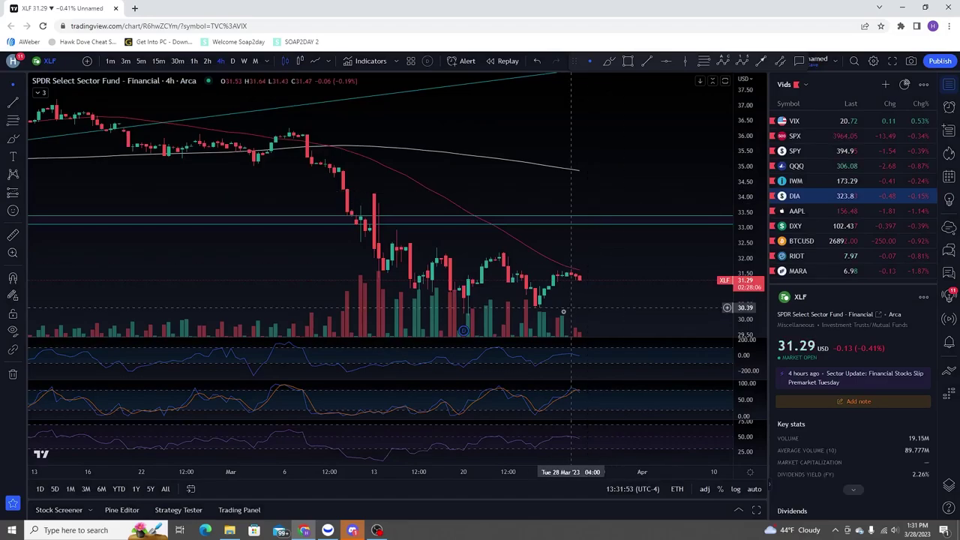
left_click_drag(574, 253, 551, 229)
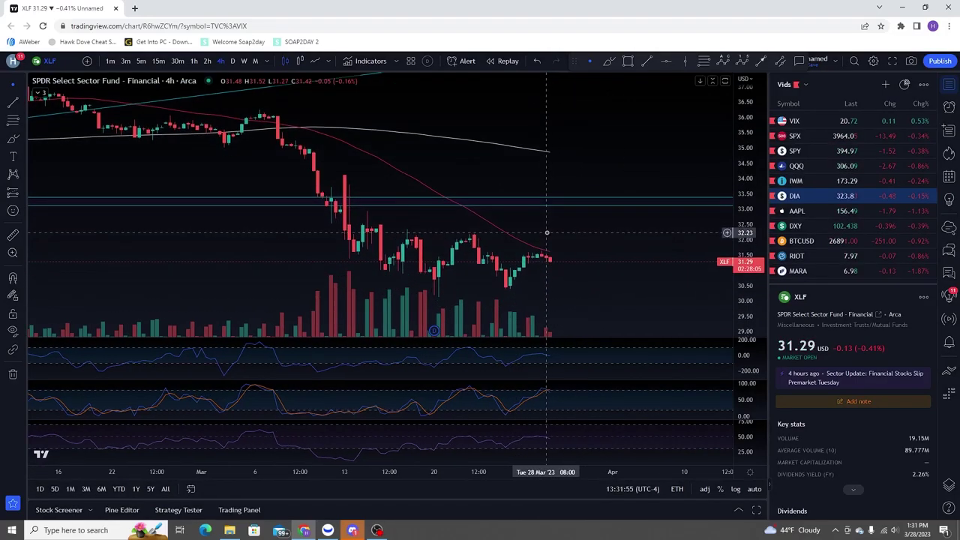
left_click(831, 180)
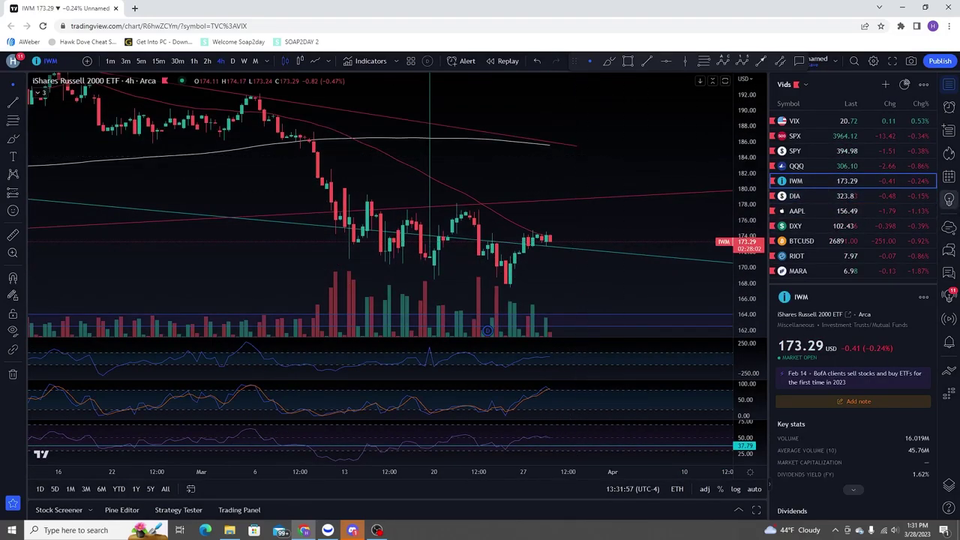
left_click(831, 195)
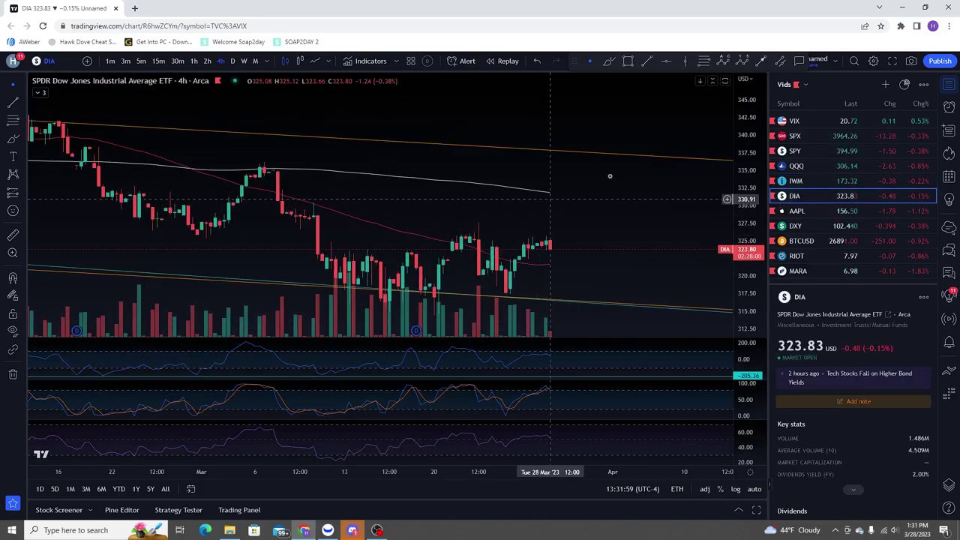
- Load QQQ on the 4-hour timeframe and brush a circle around the red moving average inside the zone beneath the latest candle
left_click(799, 151)
left_click(799, 165)
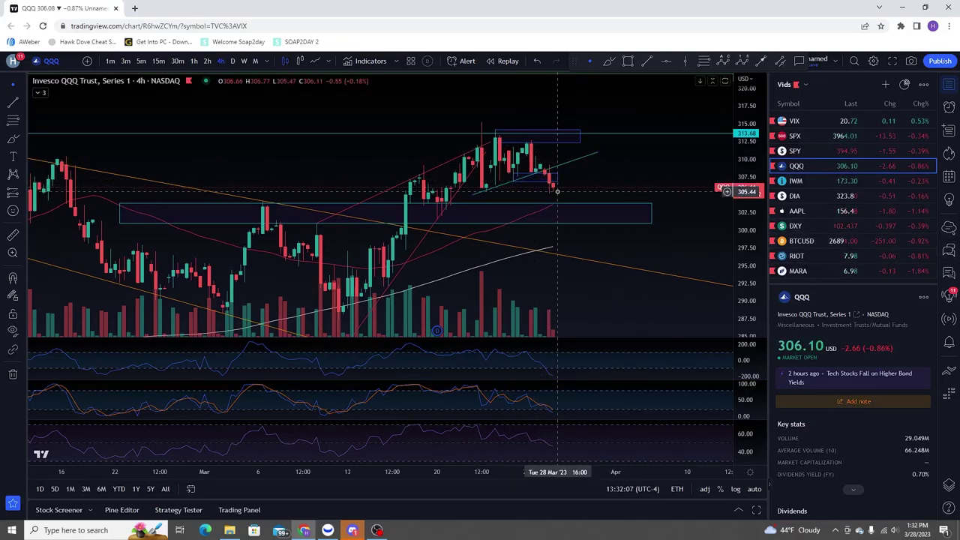
left_click(608, 61)
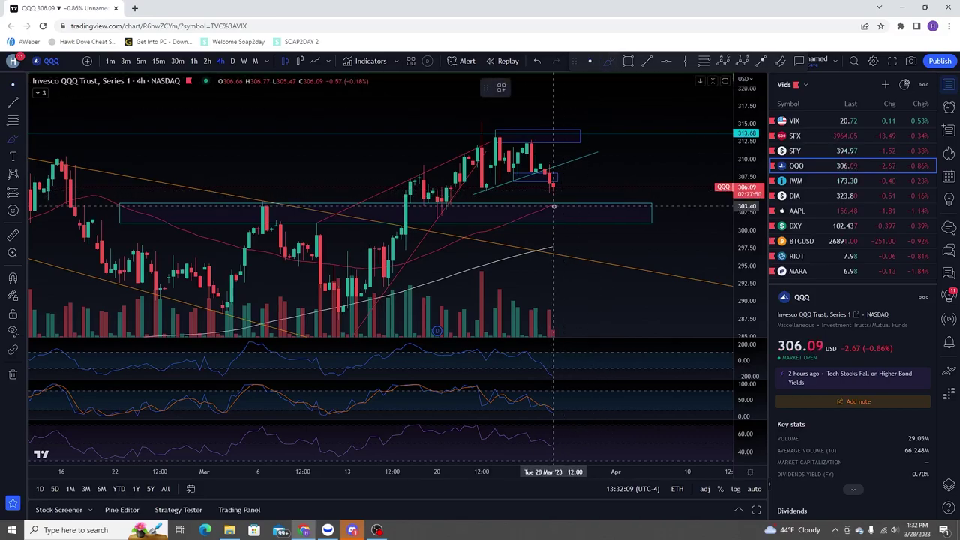
mouse_move(559, 198)
left_mouse_down()
mouse_move(553, 230)
mouse_move(562, 196)
left_mouse_up()
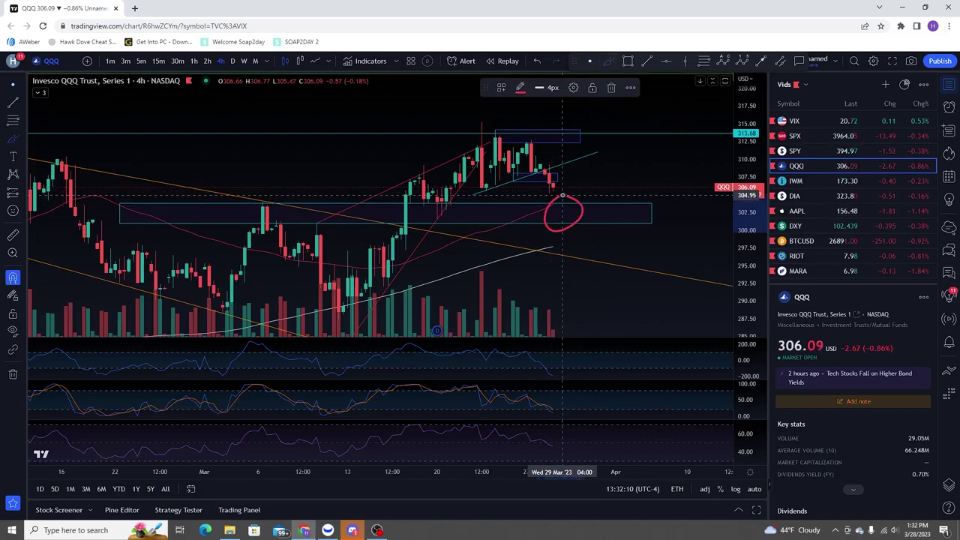
- Load IWM on the 4-hour timeframe, check its latest candles on a wider price range, and compare them with QQQ's
left_click(816, 180)
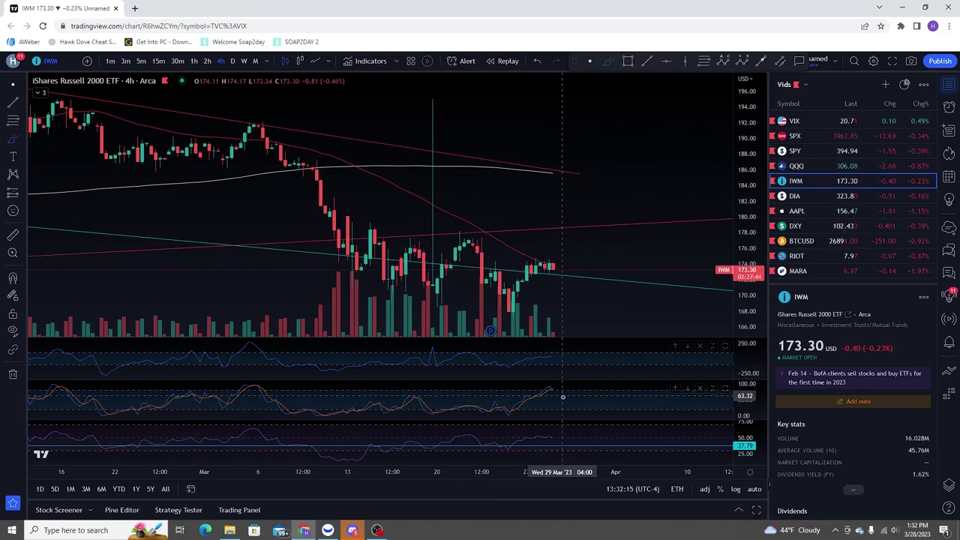
left_click_drag(752, 226, 752, 244)
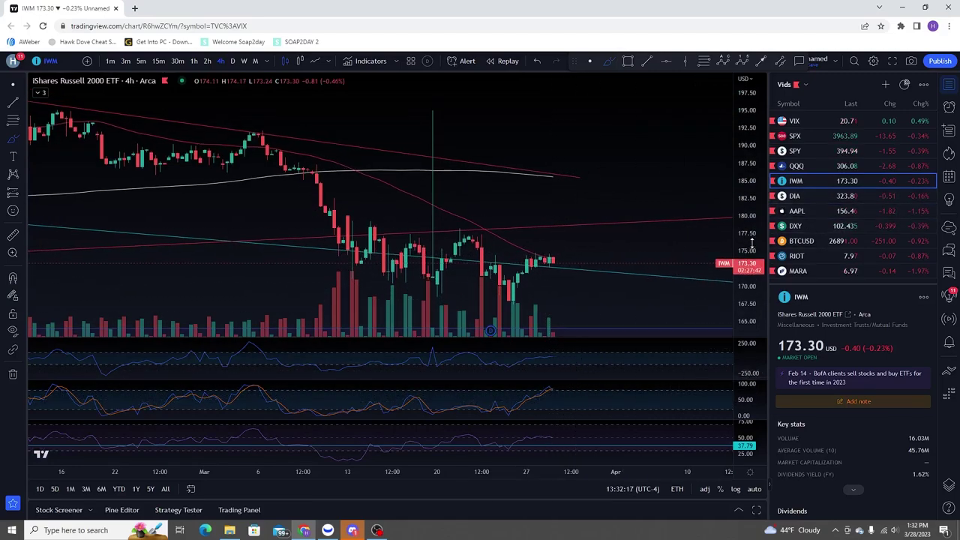
left_click(816, 166)
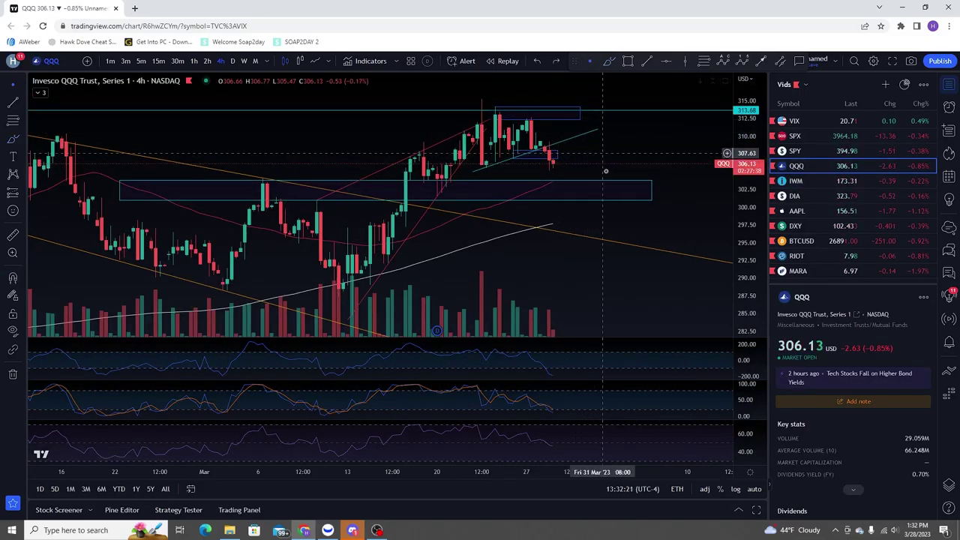
scroll(605, 165, "up", 3)
- Load SPY on the 4-hour timeframe and frame its candles from mid-February to the latest one
left_click(796, 151)
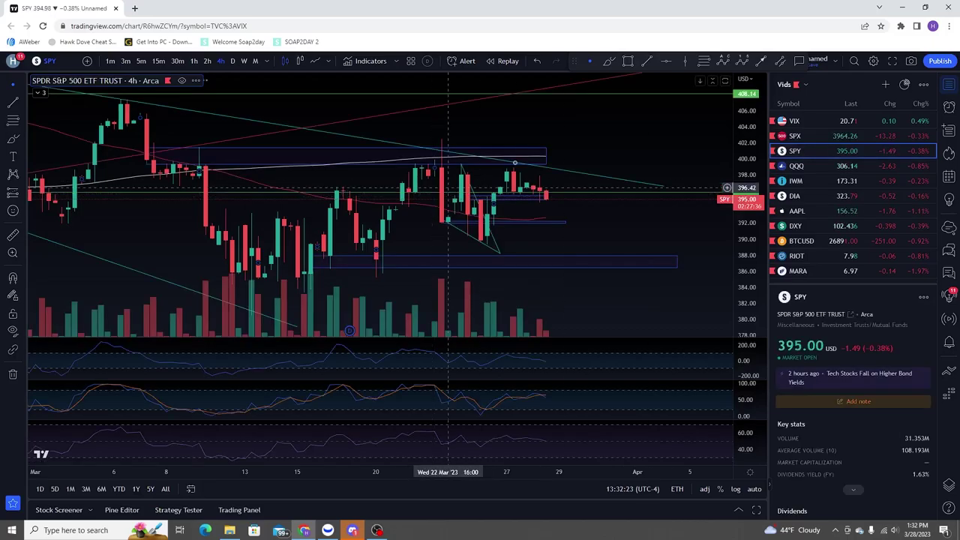
scroll(662, 146, "down", 5)
scroll(645, 197, "up", 3)
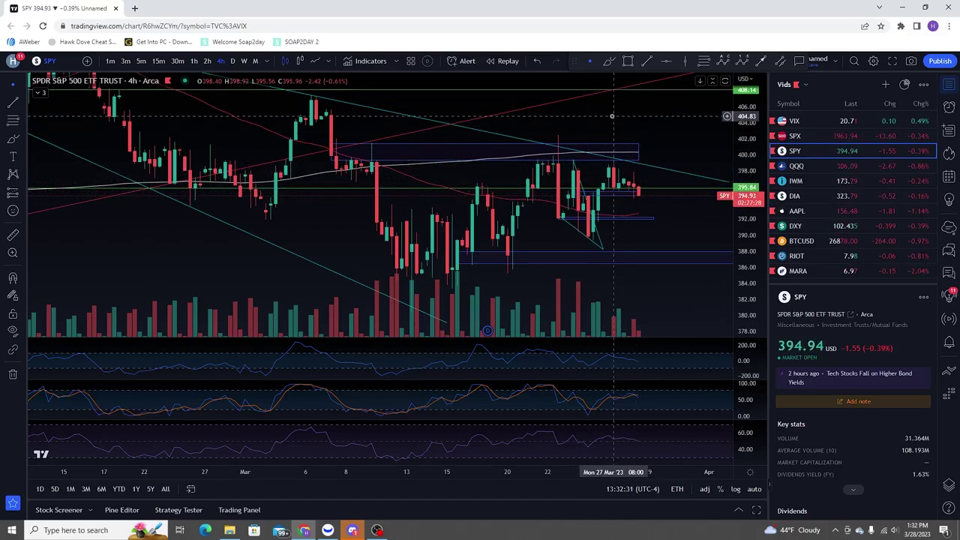
left_click_drag(588, 120, 600, 116)
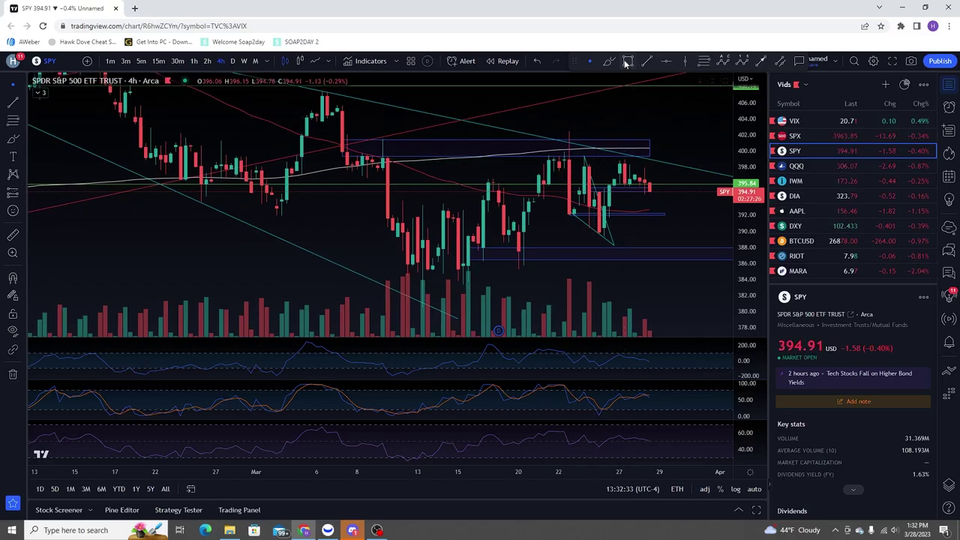
- Brush strokes at SPY's mid-March swing highs and lows and along the range's upper and lower edges, and clear the sketches
left_click(609, 61)
left_click_drag(494, 286, 433, 286)
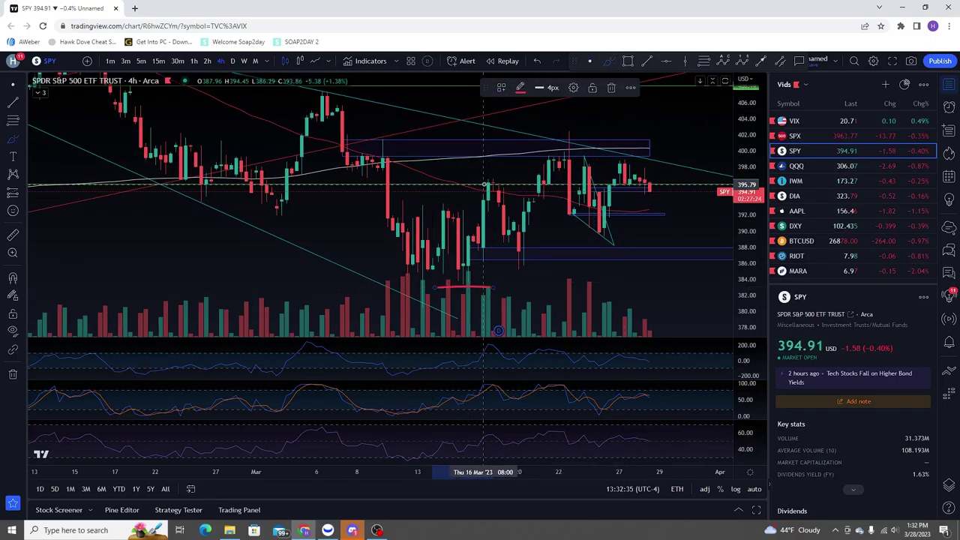
left_click_drag(464, 178, 523, 177)
left_click_drag(506, 266, 528, 267)
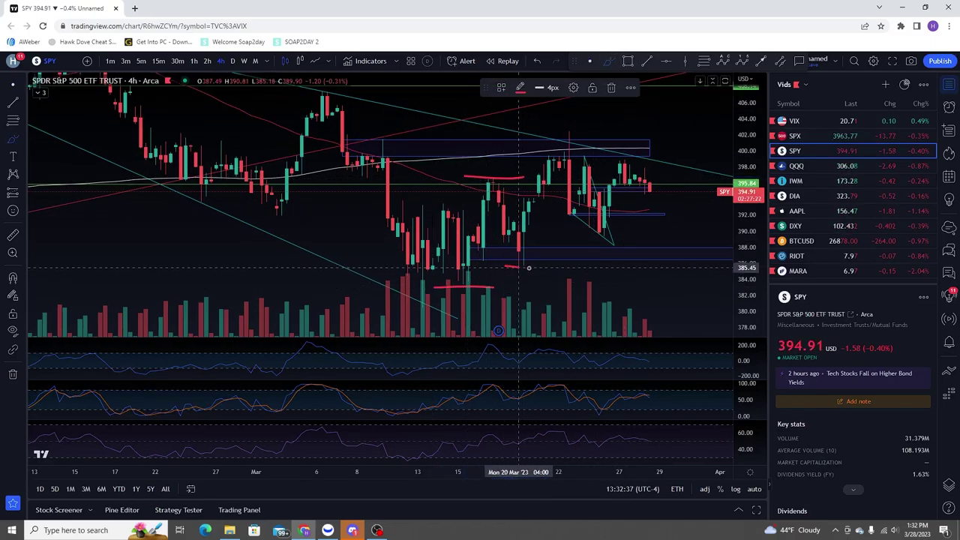
left_click_drag(394, 200, 523, 211)
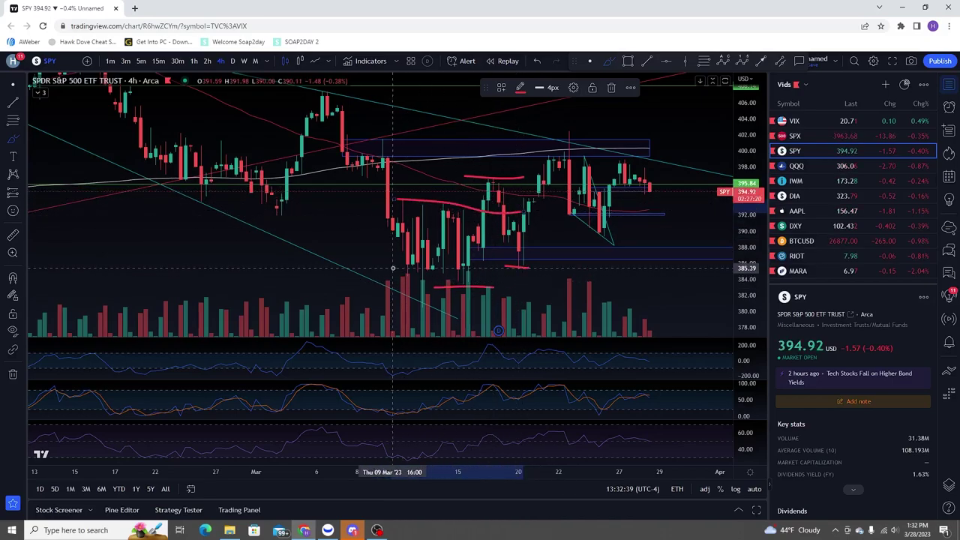
left_click_drag(393, 269, 524, 272)
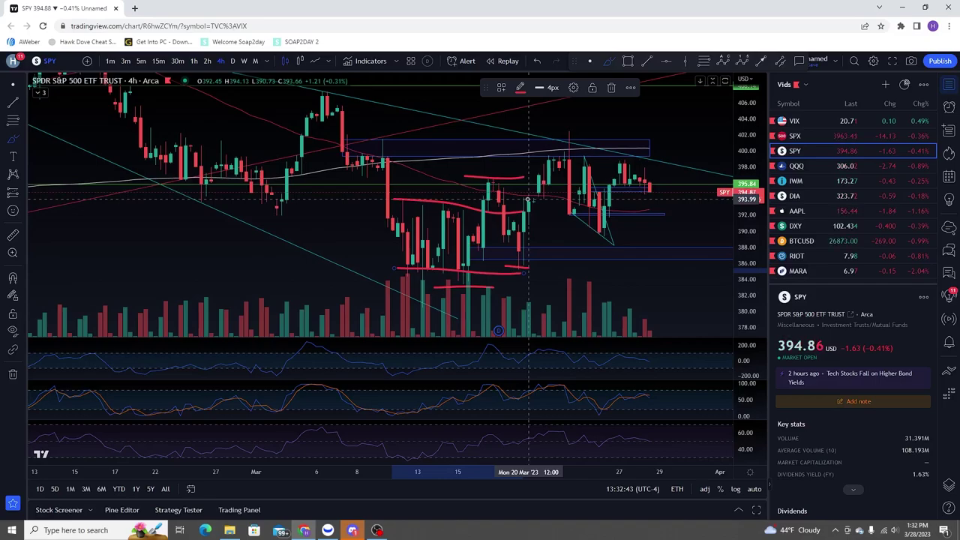
key("Delete")
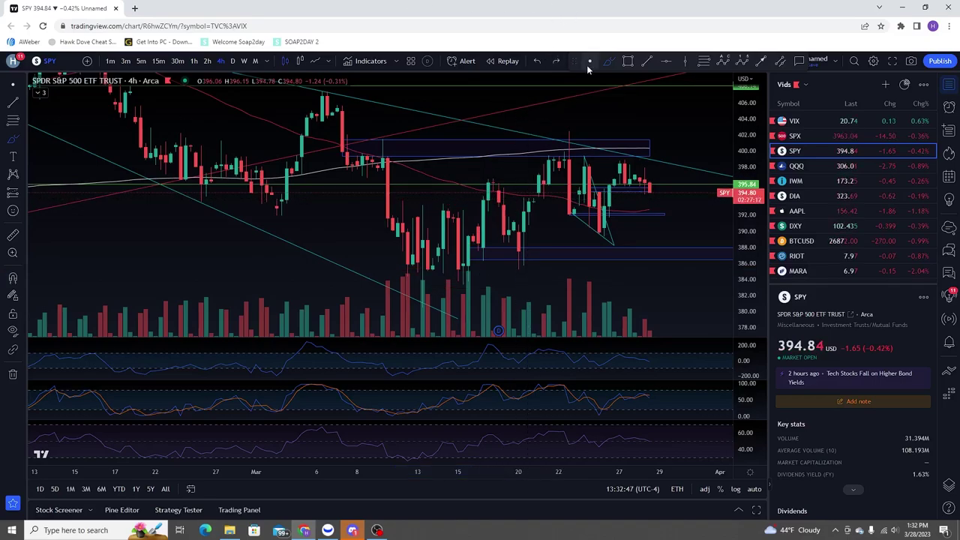
- Examine SPY's latest 4-hour candles up close against the moving averages and the nearby rectangle zones
scroll(605, 126, "up", 2)
scroll(605, 126, "up", 1)
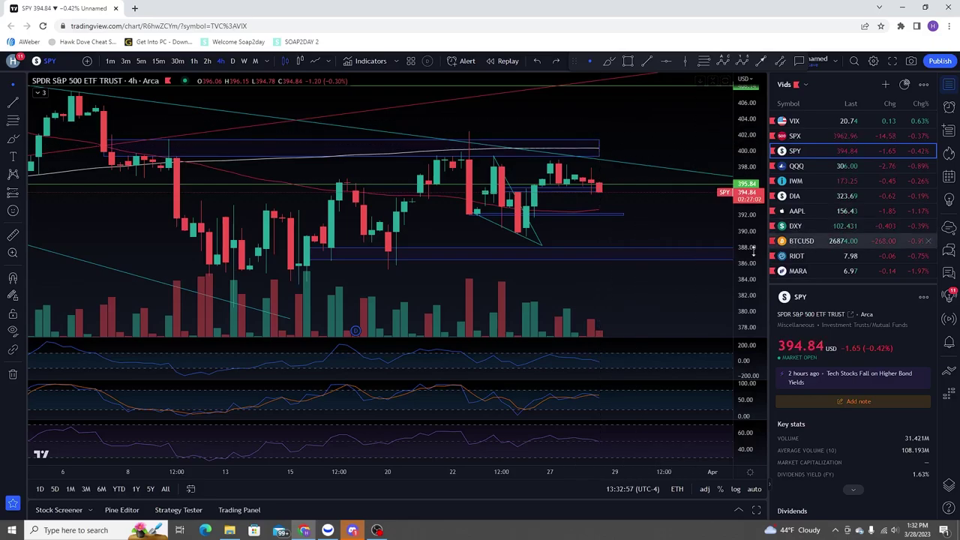
left_click_drag(741, 261, 739, 147)
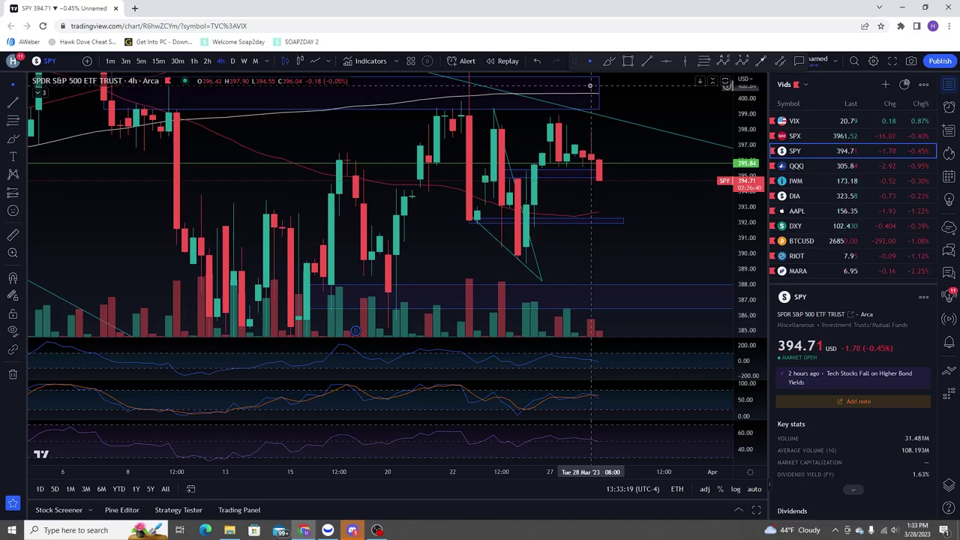
- Switch SPY to the 1-hour timeframe and check its latest candles against the moving averages and the small rectangle zone near 395
left_click(194, 61)
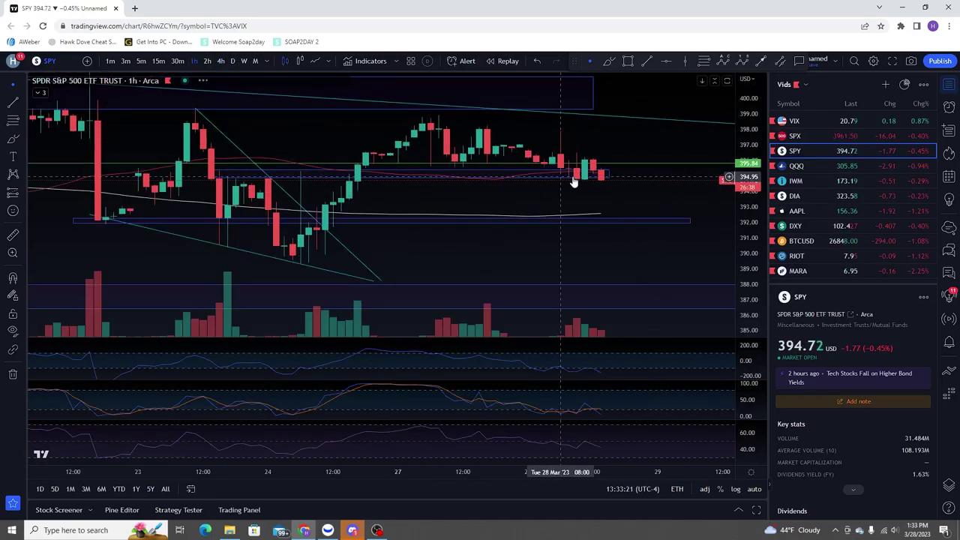
scroll(573, 182, "down", 3)
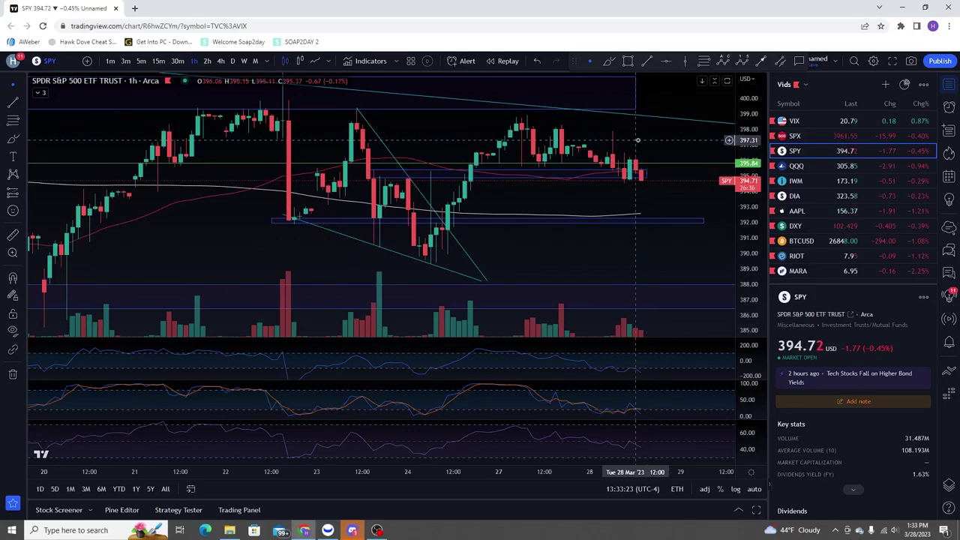
scroll(639, 140, "up", 2)
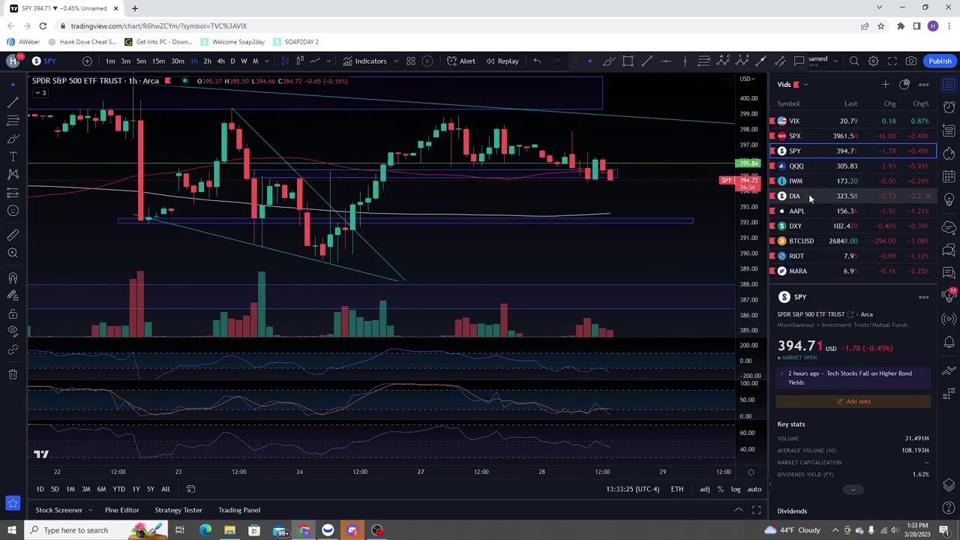
scroll(610, 142, "up", 3)
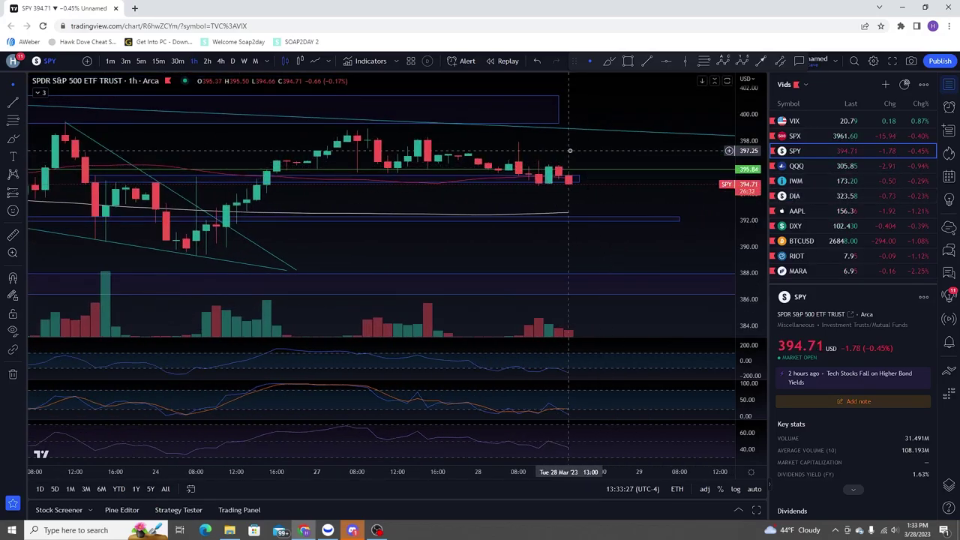
- Load QQQ on the 1-hour timeframe and extend the rectangle zone at about 307–308 forward to around 31 March
key("Down")
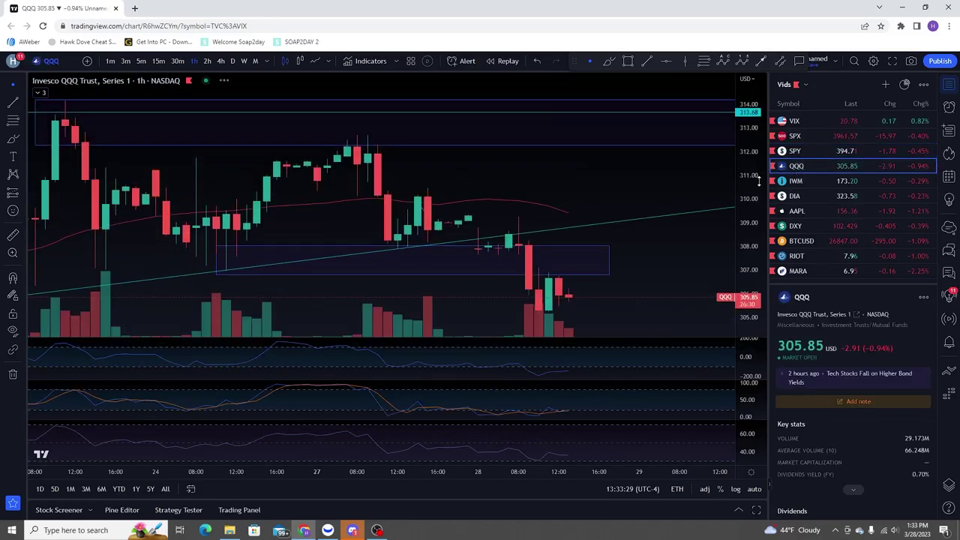
scroll(575, 180, "down", 6)
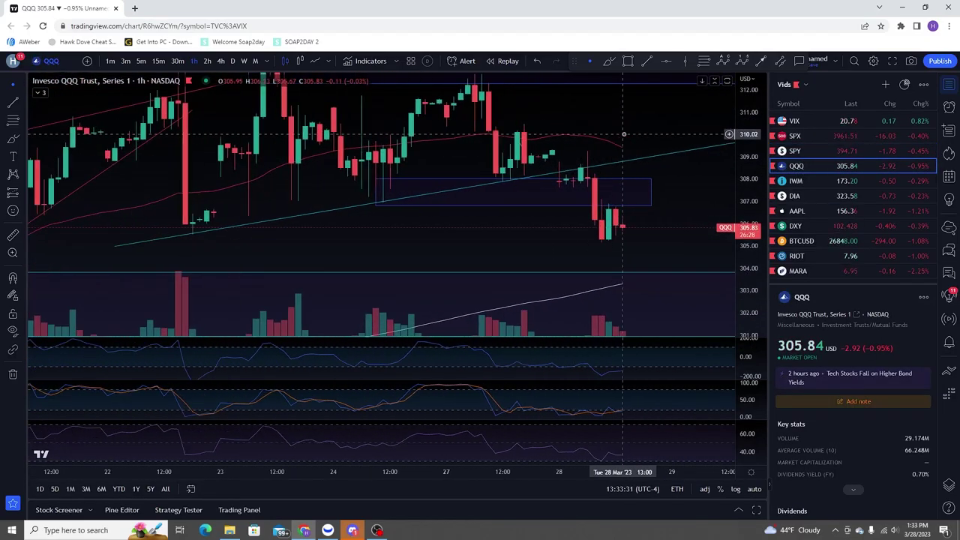
left_click_drag(656, 120, 599, 135)
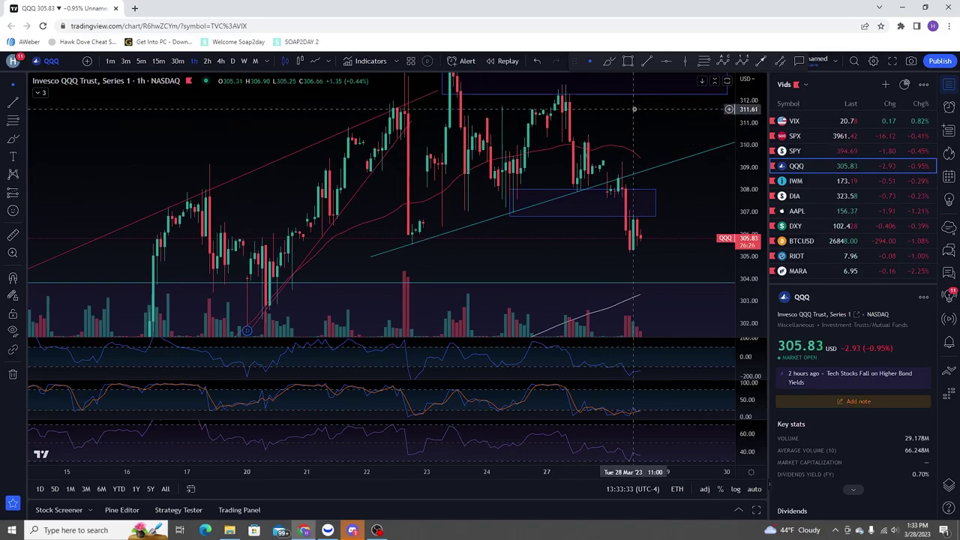
left_click_drag(634, 108, 591, 173)
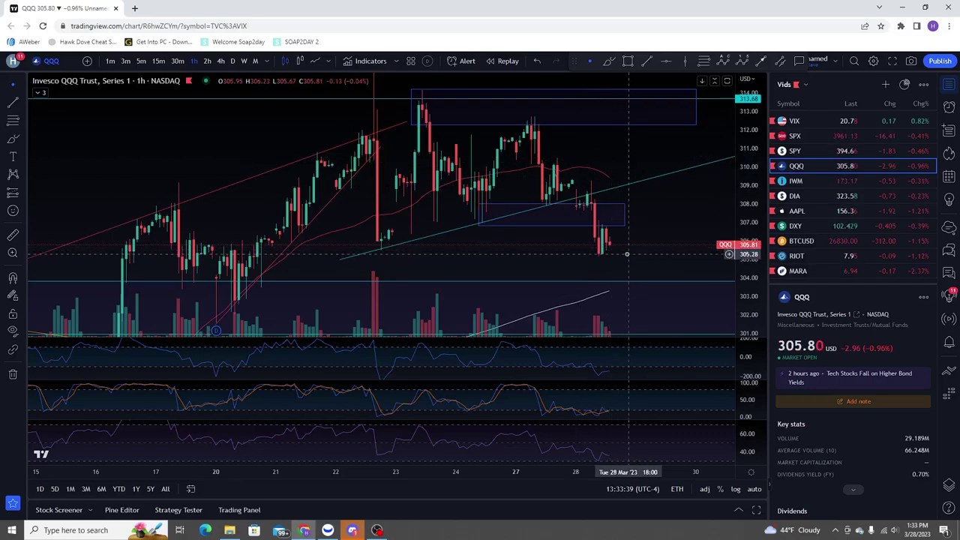
left_click_drag(627, 255, 620, 213)
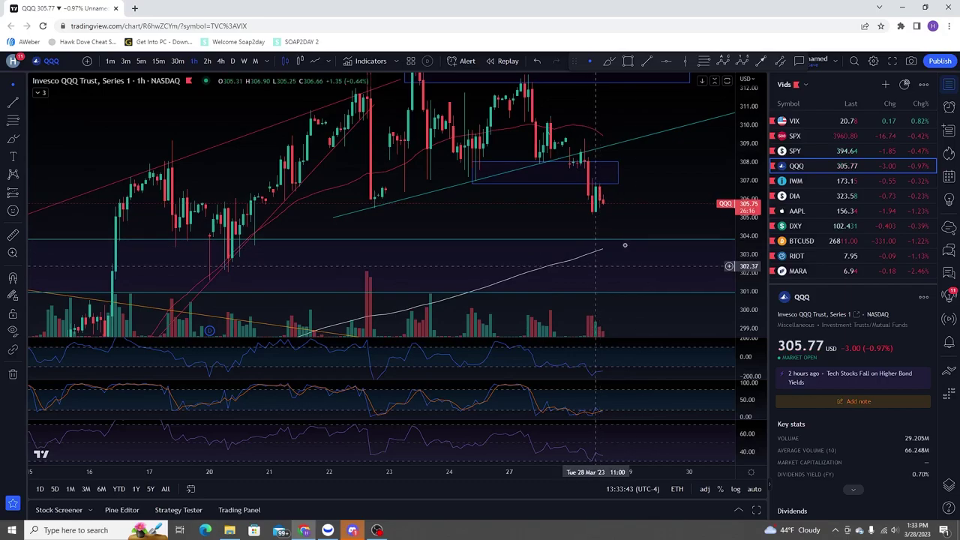
mouse_move(613, 174)
left_mouse_down()
mouse_move(516, 175)
mouse_move(667, 184)
left_mouse_up()
- Brush a bearish path from QQQ's latest candle to about 303, up to the rectangle zone and down to about 302, and clear it
left_click(609, 60)
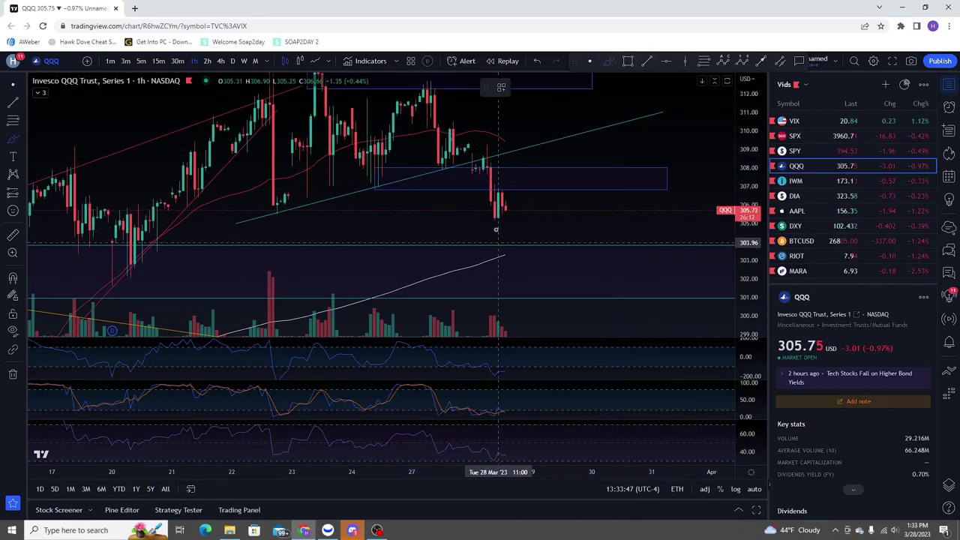
mouse_move(498, 194)
left_mouse_down()
mouse_move(526, 255)
mouse_move(558, 193)
mouse_move(596, 284)
mouse_move(602, 259)
left_mouse_up()
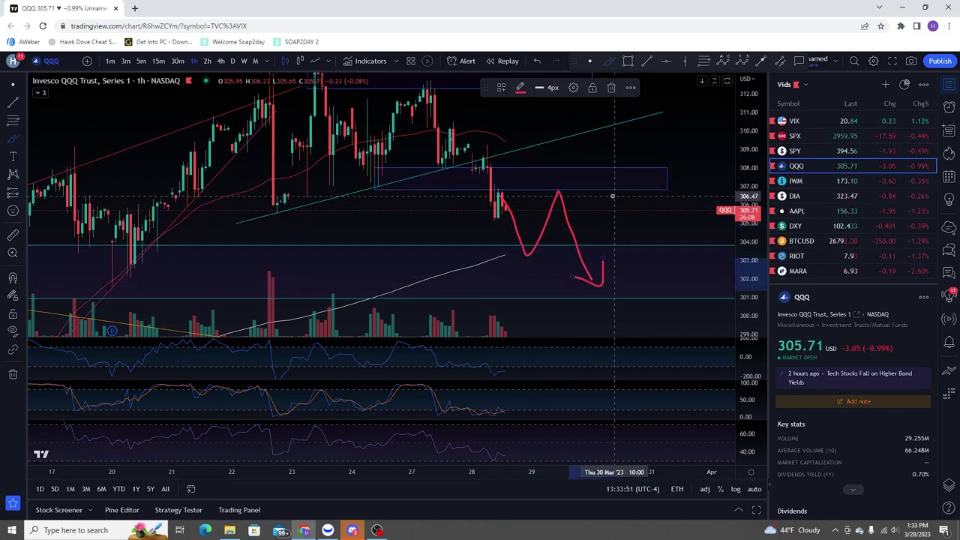
key("ctrl+z")
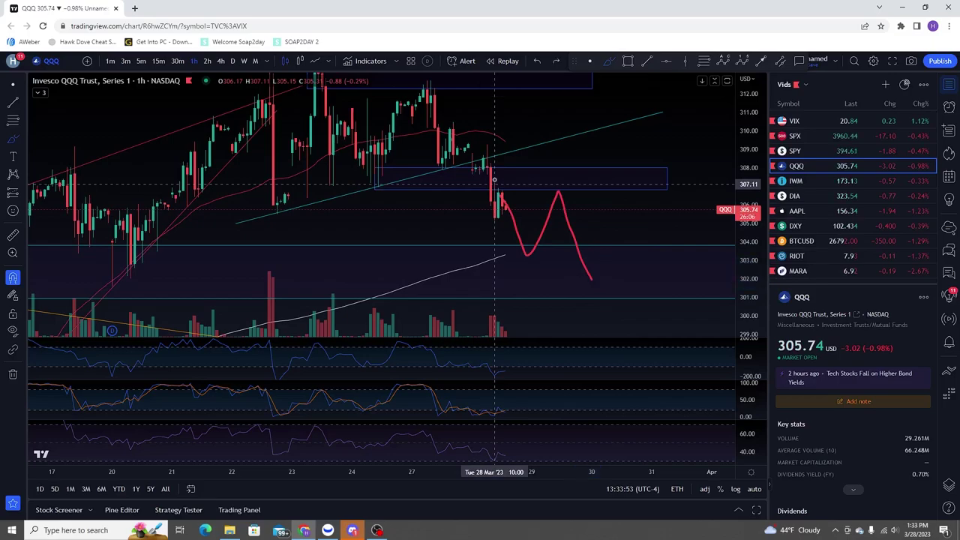
key("ctrl+z")
- Brush a W-shaped bullish path from QQQ's latest candle up to the rising trendline near 311, and undo its arrowhead
mouse_move(499, 194)
left_mouse_down()
mouse_move(527, 256)
mouse_move(569, 190)
mouse_move(584, 236)
mouse_move(654, 115)
mouse_move(659, 141)
left_mouse_up()
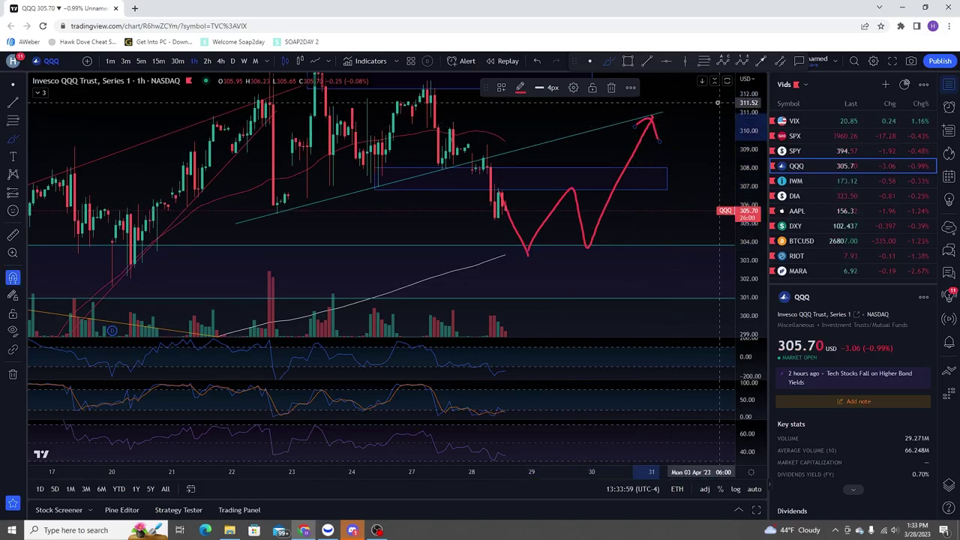
key("ctrl+z")
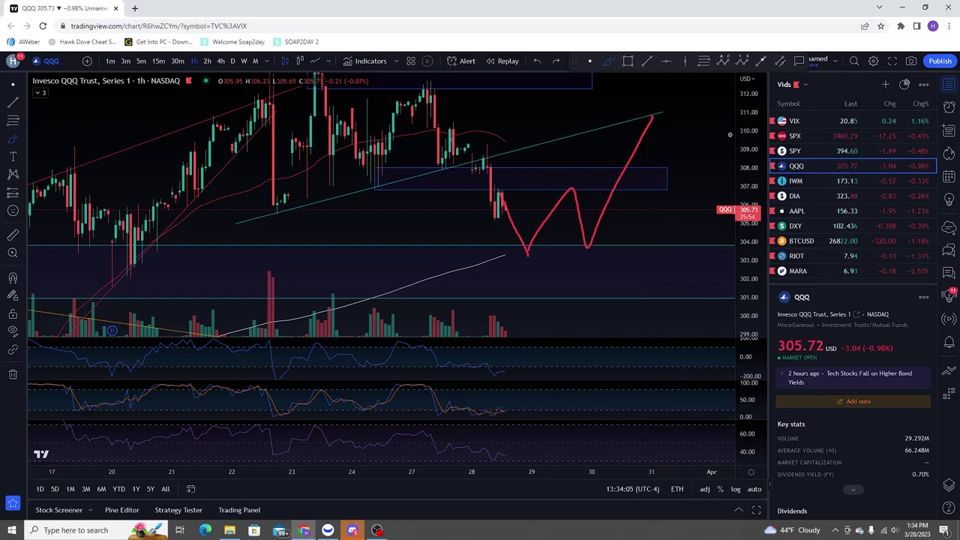
- Load BTCUSD on the daily timeframe and frame its candles from late 2022 to the latest one
left_click(801, 240)
left_click(233, 62)
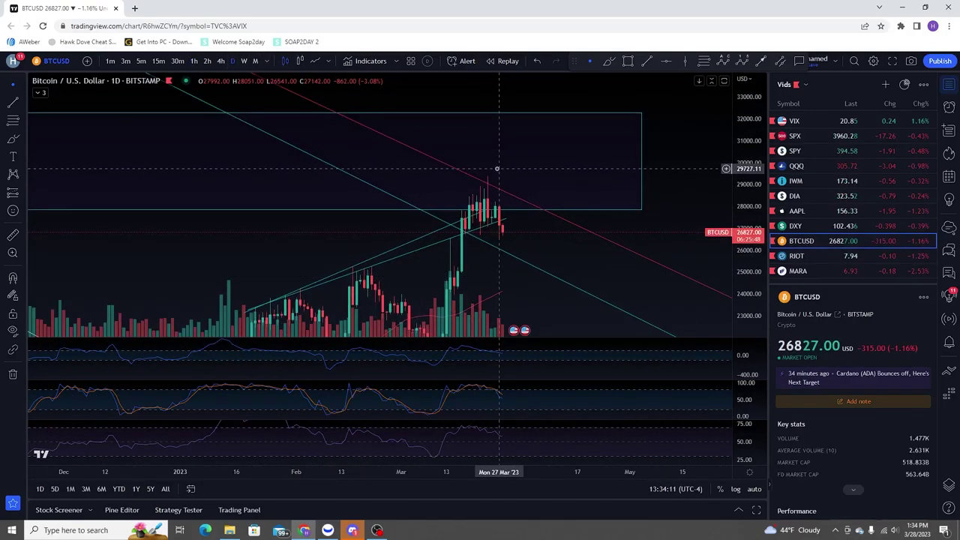
left_click_drag(496, 169, 553, 165)
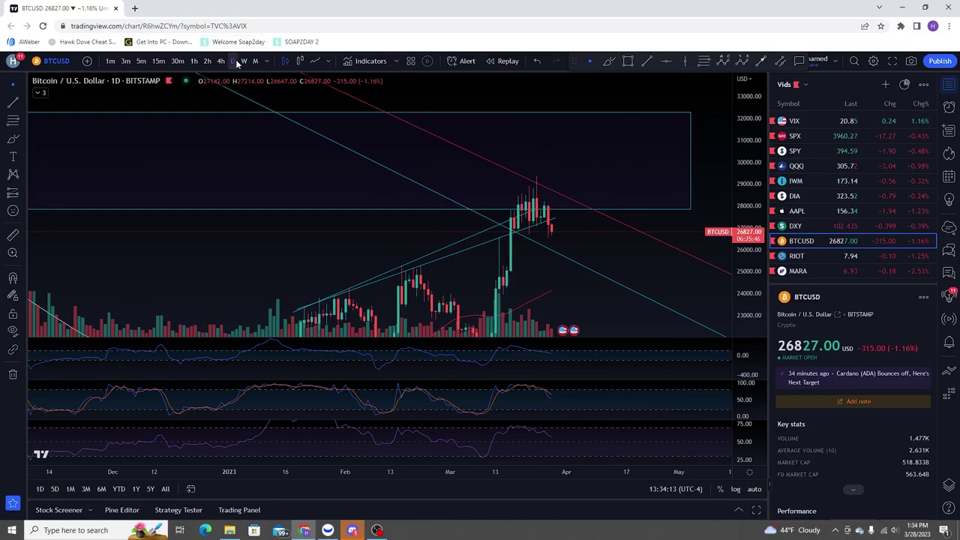
- Brush a rising stroke over BTCUSD's late-March highs and circle the end of the 28000–32000 rectangle zone
left_click(608, 62)
left_click_drag(504, 202, 557, 163)
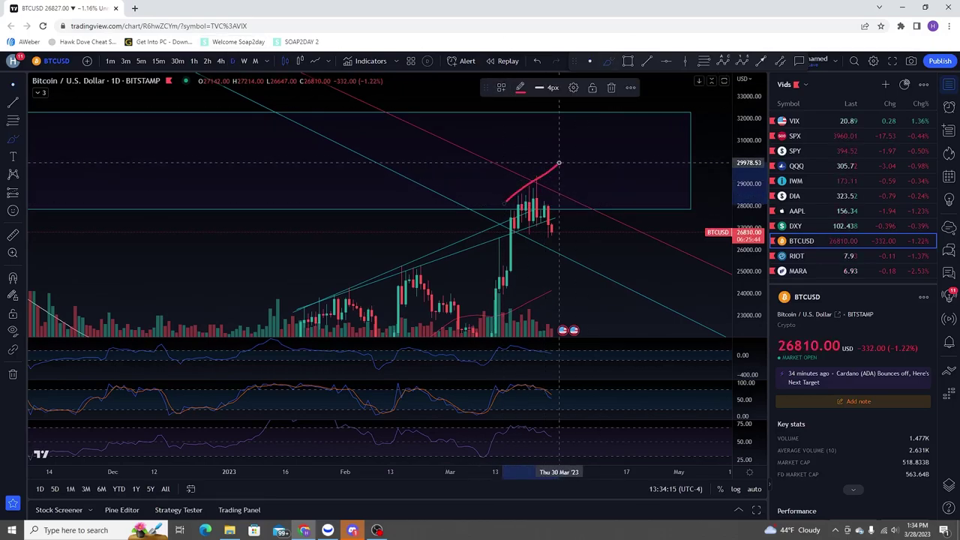
mouse_move(613, 107)
left_mouse_down()
mouse_move(605, 236)
mouse_move(578, 116)
left_mouse_up()
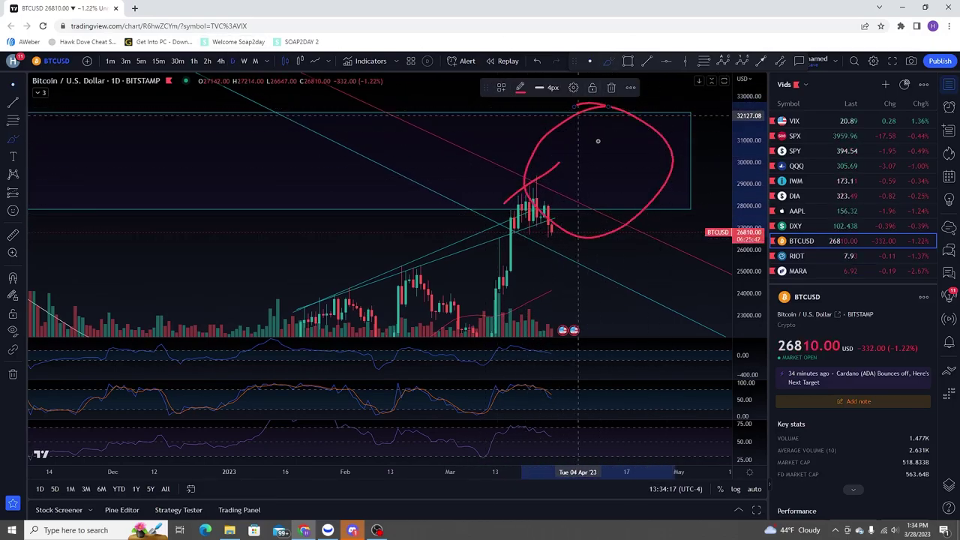
- Review BTCUSD's daily price history back to 2021 around the 28000–32000 zone and delete the brushed circle
scroll(643, 173, "down", 10)
left_click_drag(758, 197, 753, 298)
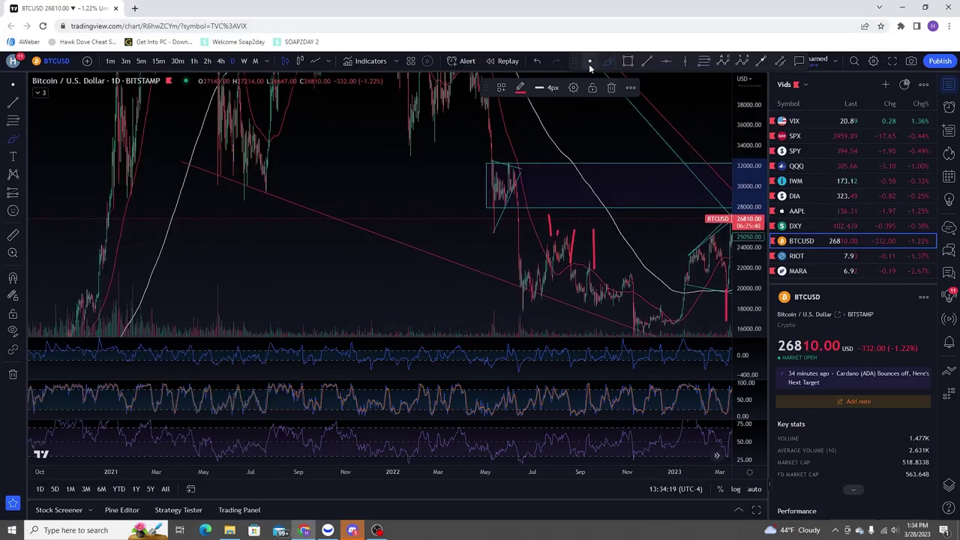
left_click(589, 62)
left_click_drag(597, 122, 561, 238)
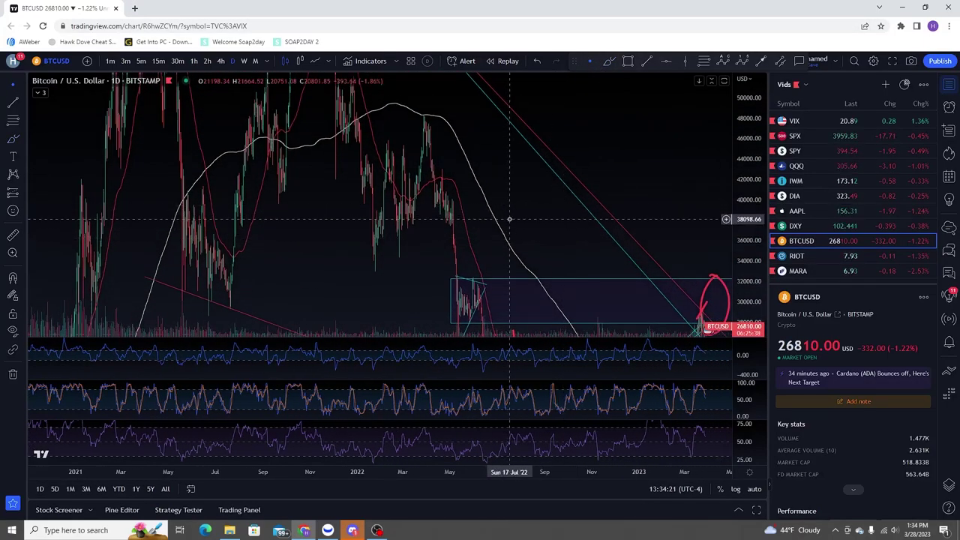
left_click_drag(647, 182, 531, 95)
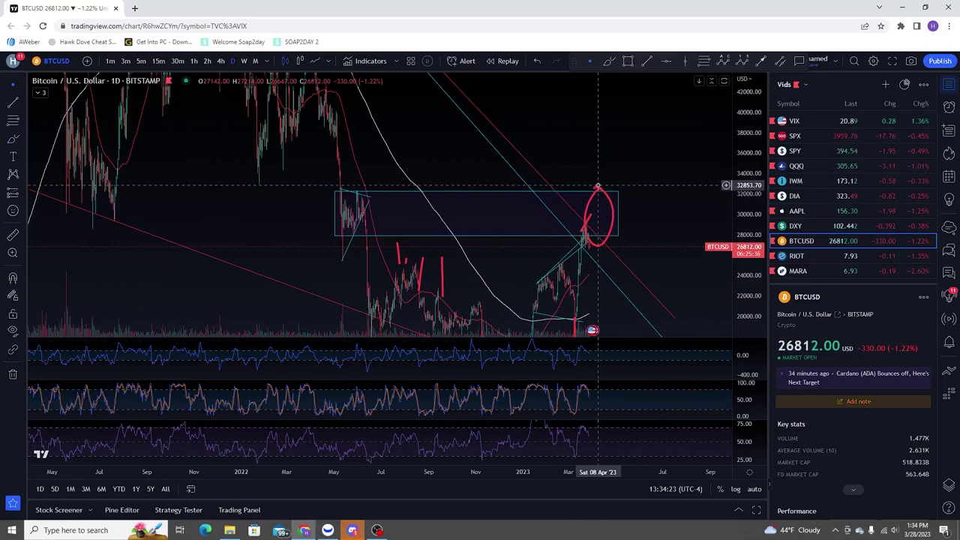
left_click(597, 187)
key("Delete")
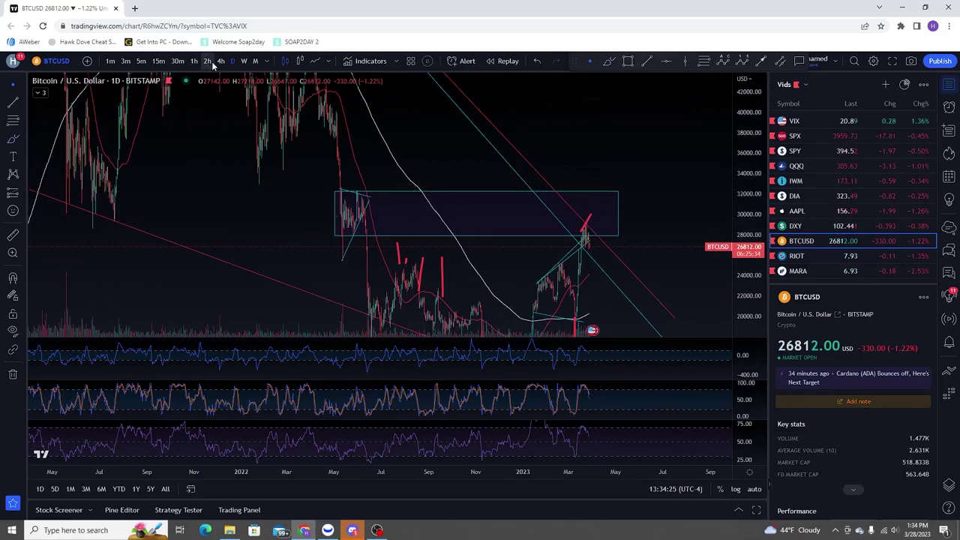
- Switch BTCUSD to the weekly timeframe, check the lower indicators, and frame the candles since 2020 on a wider price range
left_click(243, 61)
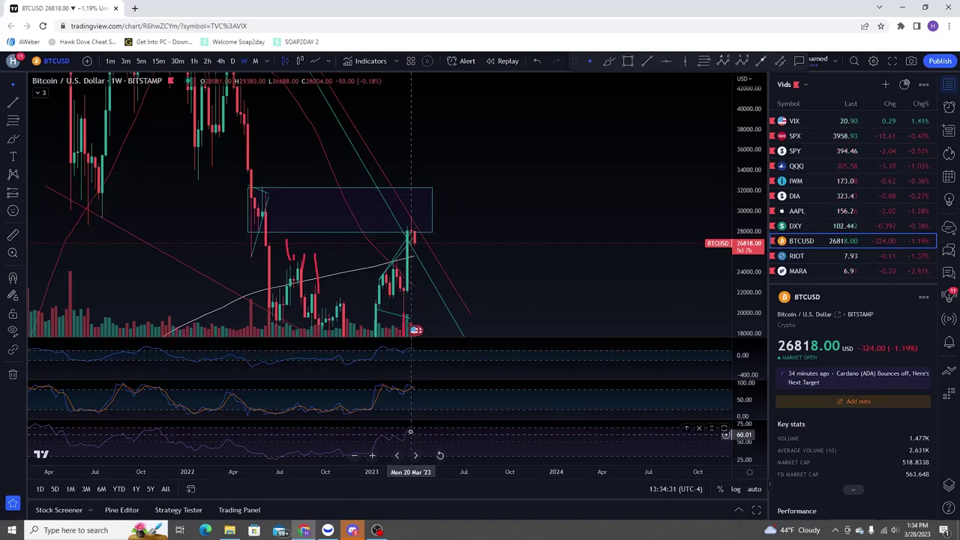
scroll(308, 437, "down", 2)
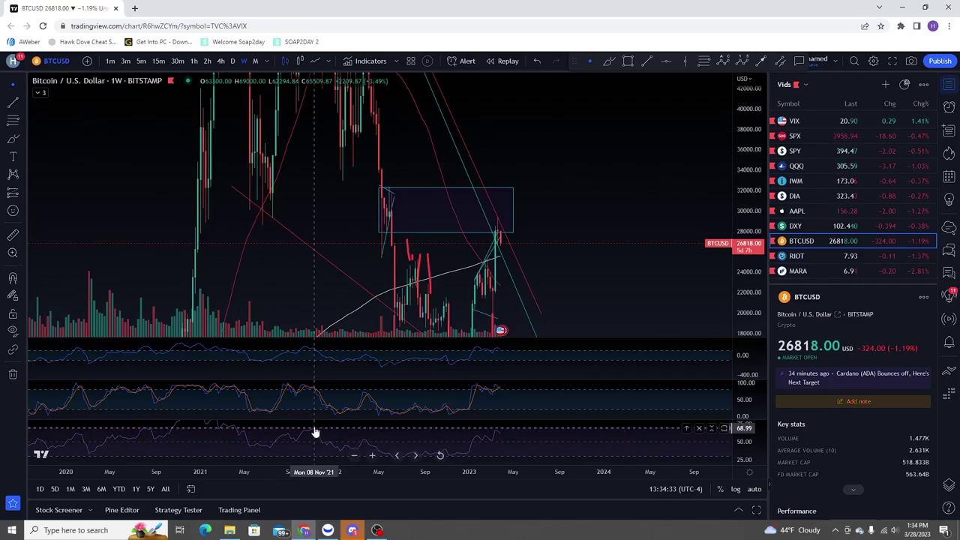
left_click_drag(342, 231, 407, 373)
left_click_drag(741, 207, 741, 327)
left_click_drag(552, 179, 532, 157)
- Delete the small brush mark below BTCUSD's latest weekly candles and the teal trendline descending from the late-2021 high
left_click(532, 279)
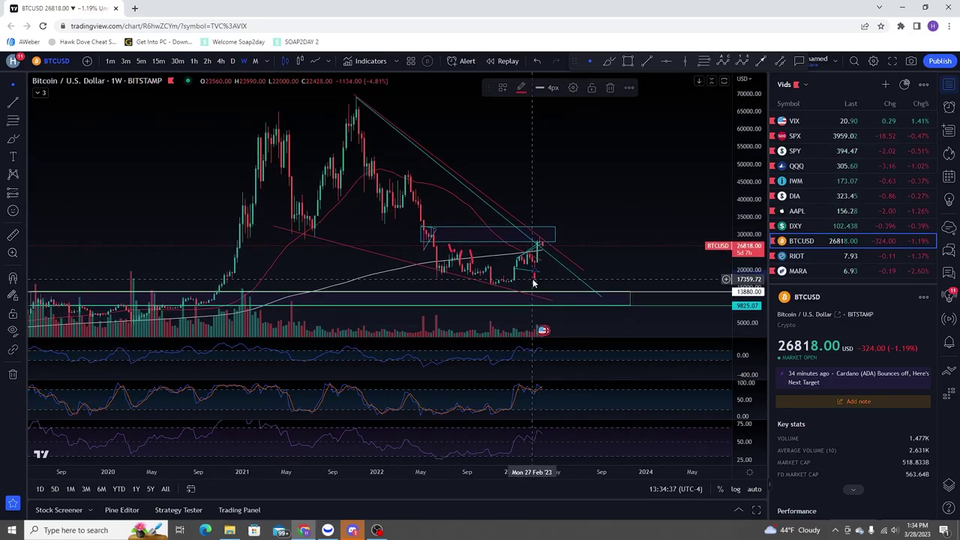
key("Delete")
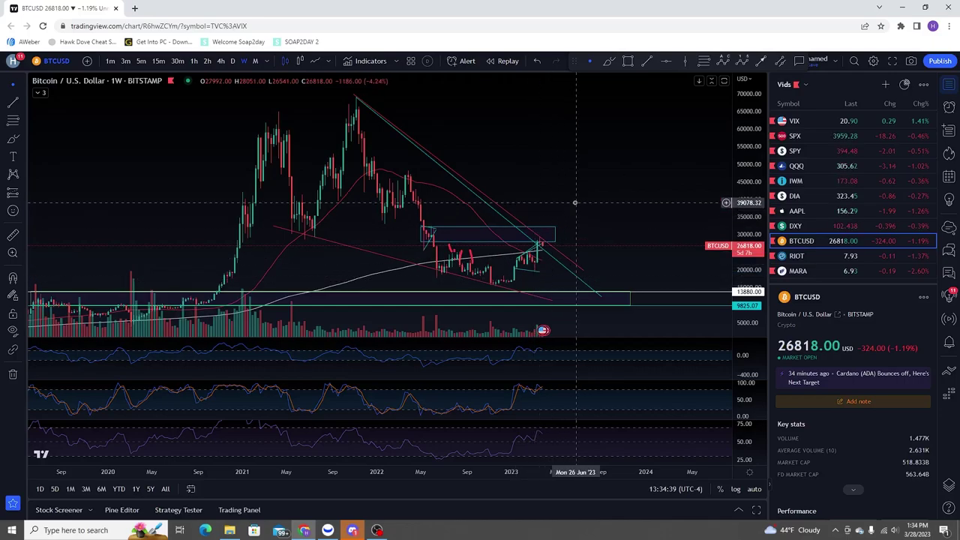
left_click(508, 225)
key("Delete")
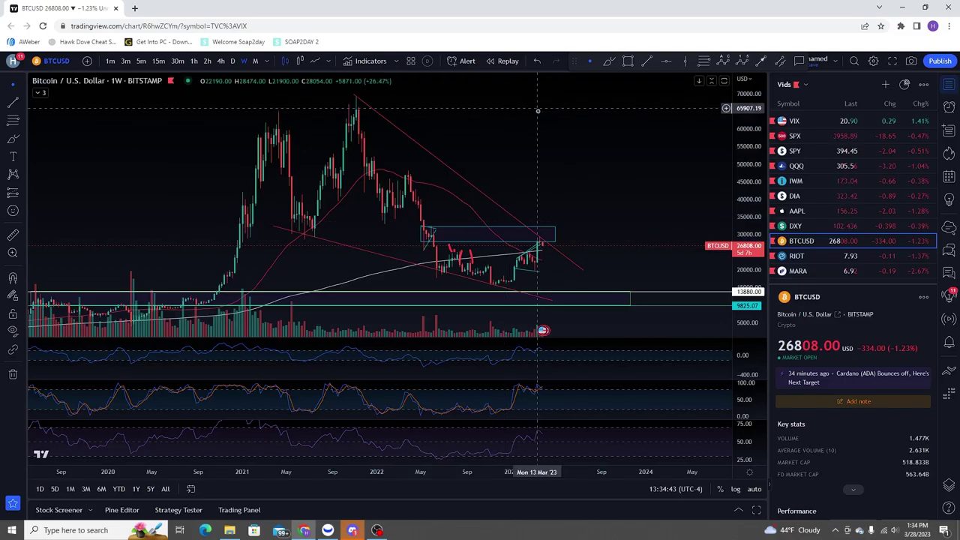
- Brush over the upper and lower lines of BTCUSD's weekly falling wedge, and clear both strokes
left_click(608, 61)
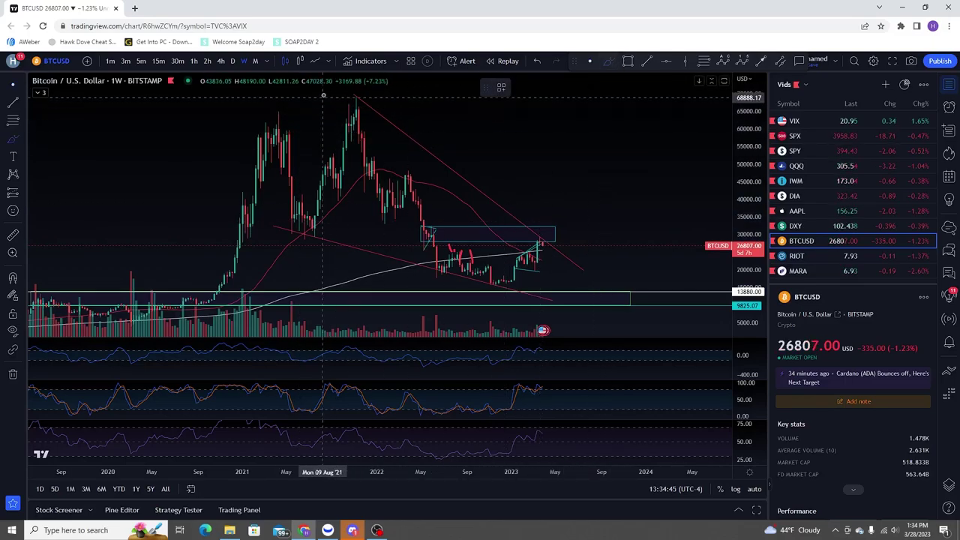
left_click_drag(343, 91, 566, 241)
left_click_drag(298, 234, 500, 298)
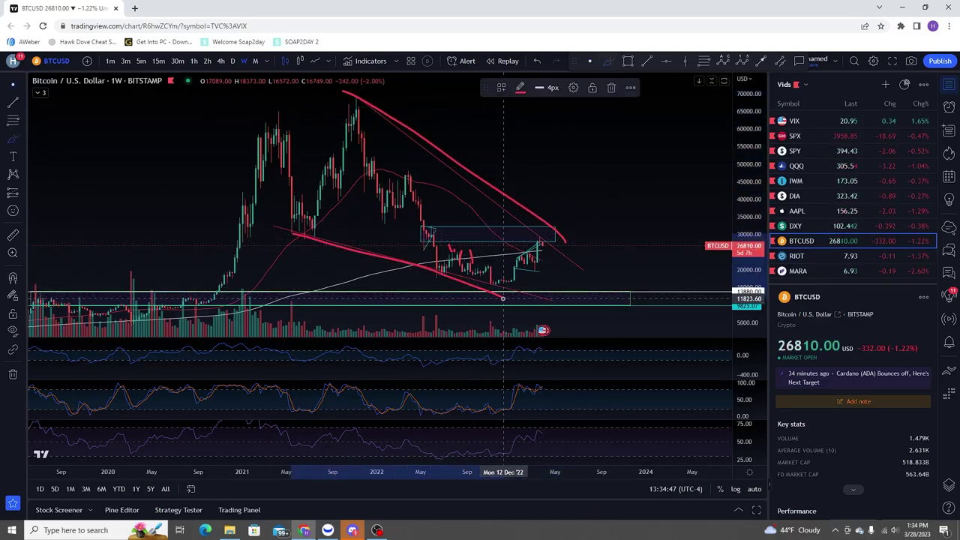
key("ctrl+z")
key("ctrl+z")
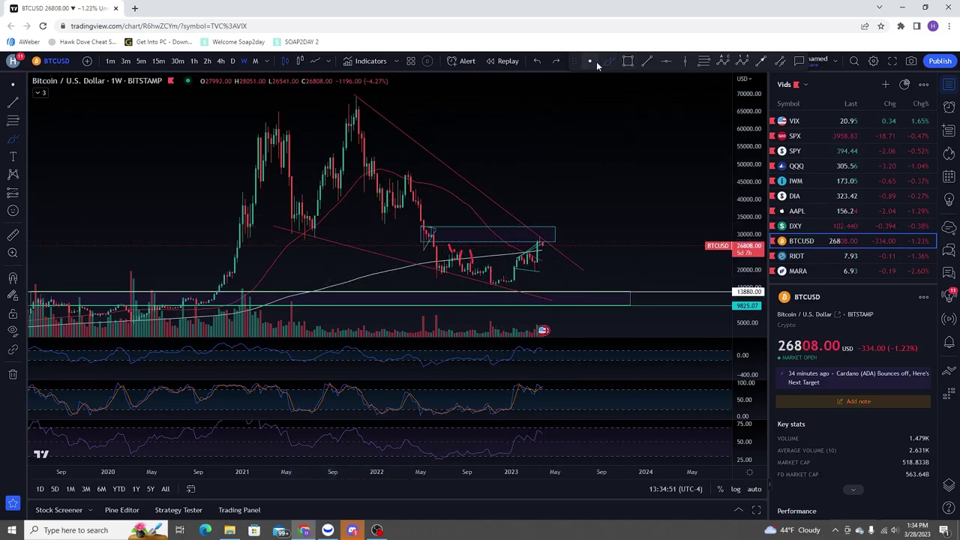
- Brush a projected path from BTCUSD's latest weekly candle down to the 13880 level and up to about 37000, and clear it
left_click_drag(530, 156, 491, 132)
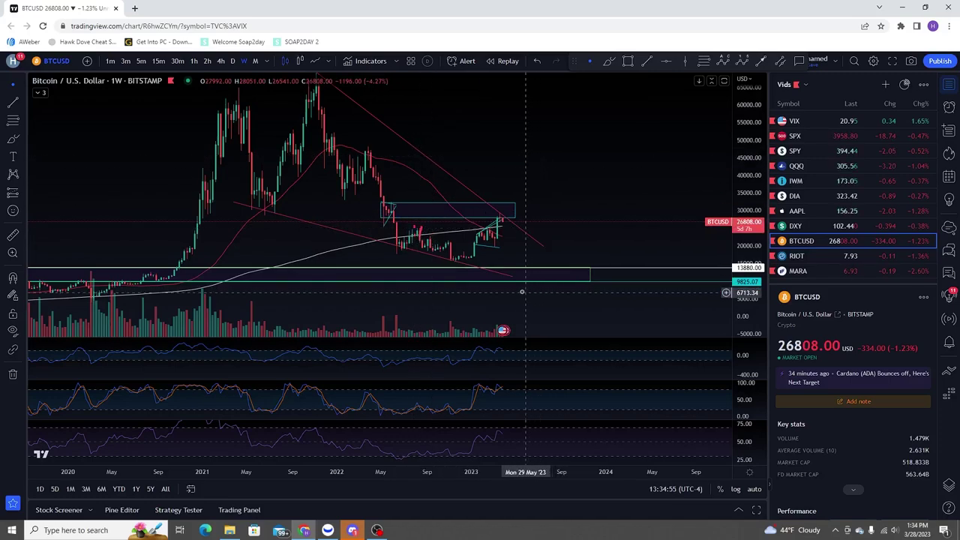
mouse_move(504, 268)
left_mouse_down()
mouse_move(519, 299)
mouse_move(498, 279)
left_mouse_up()
key("ctrl+z")
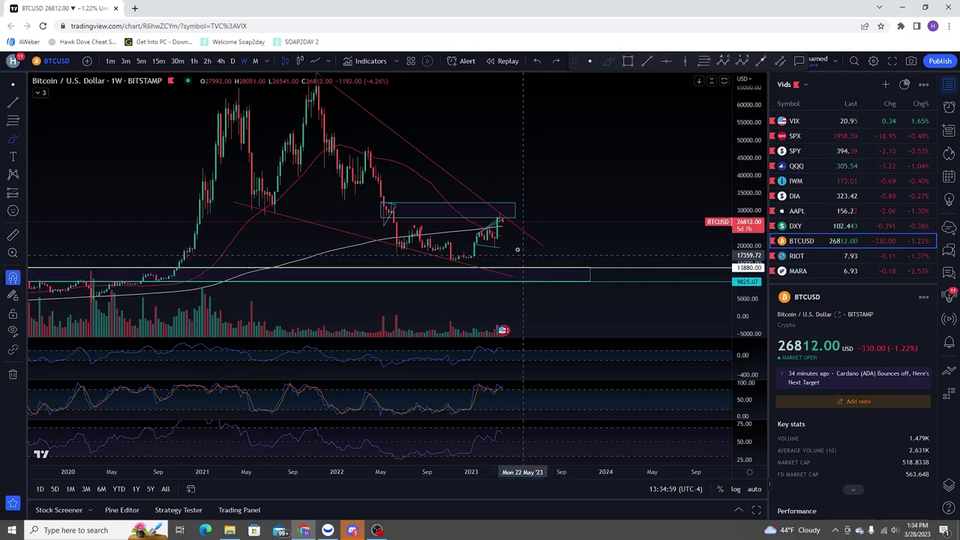
mouse_move(499, 219)
left_mouse_down()
mouse_move(521, 266)
mouse_move(564, 180)
left_mouse_up()
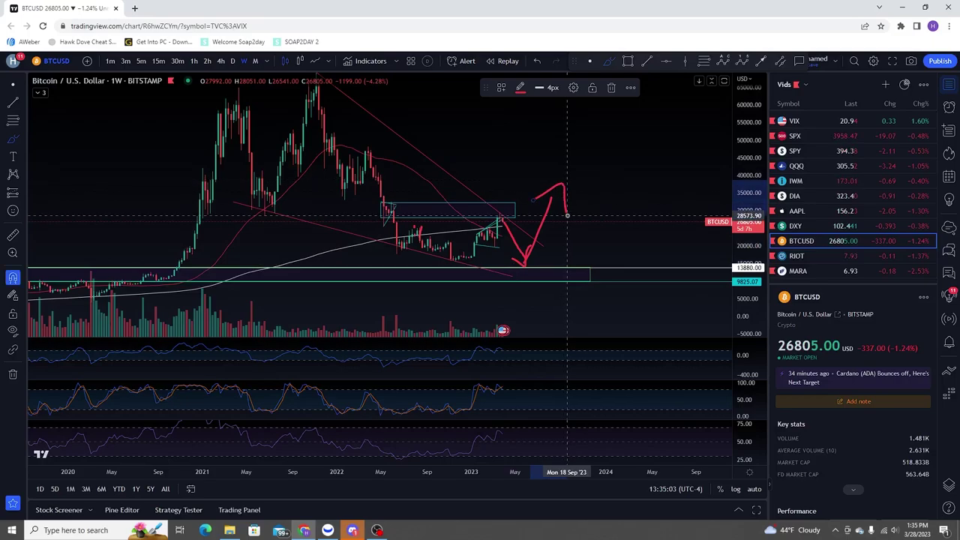
key("ctrl+z")
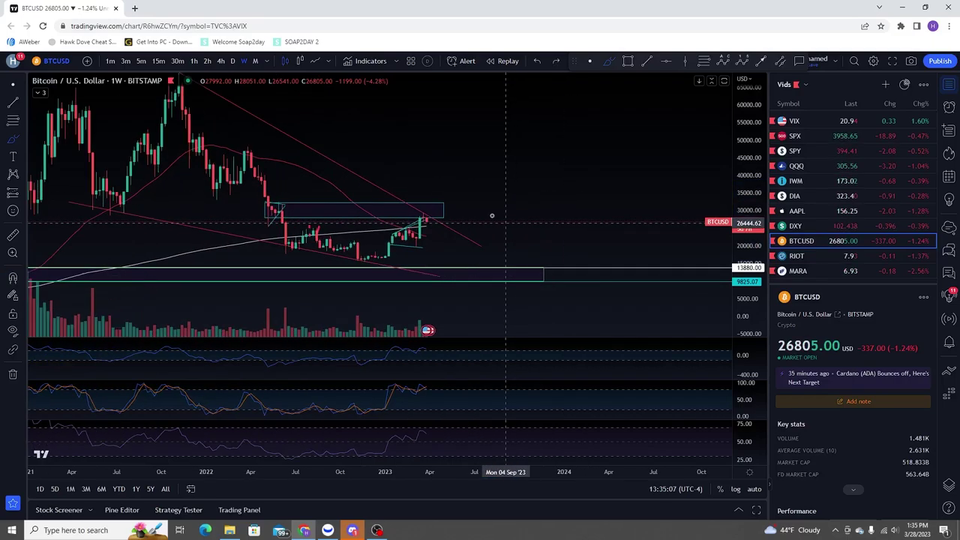
- Switch BTCUSD to the daily timeframe and brush over the rising March price highs and the matching falling highs of the upper indicator
left_click(232, 60)
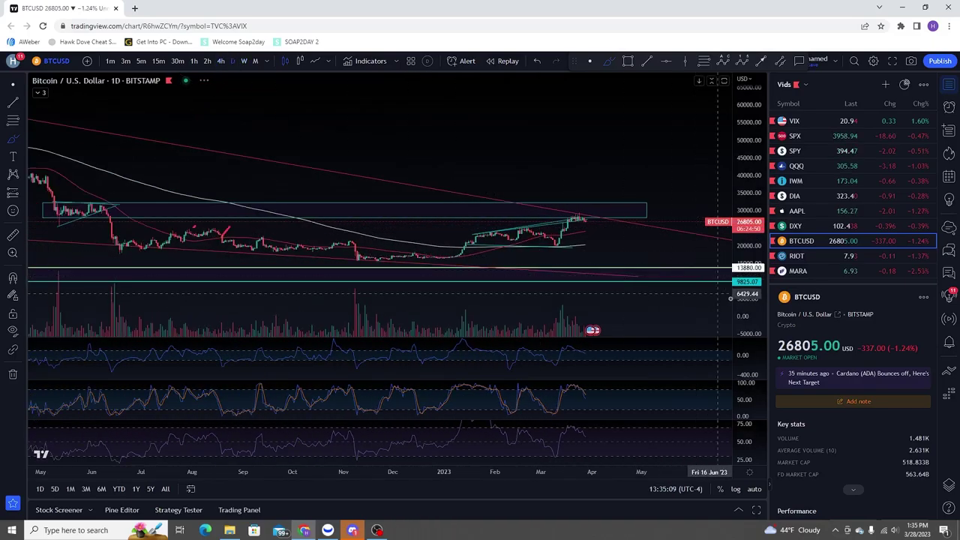
scroll(602, 128, "up", 5)
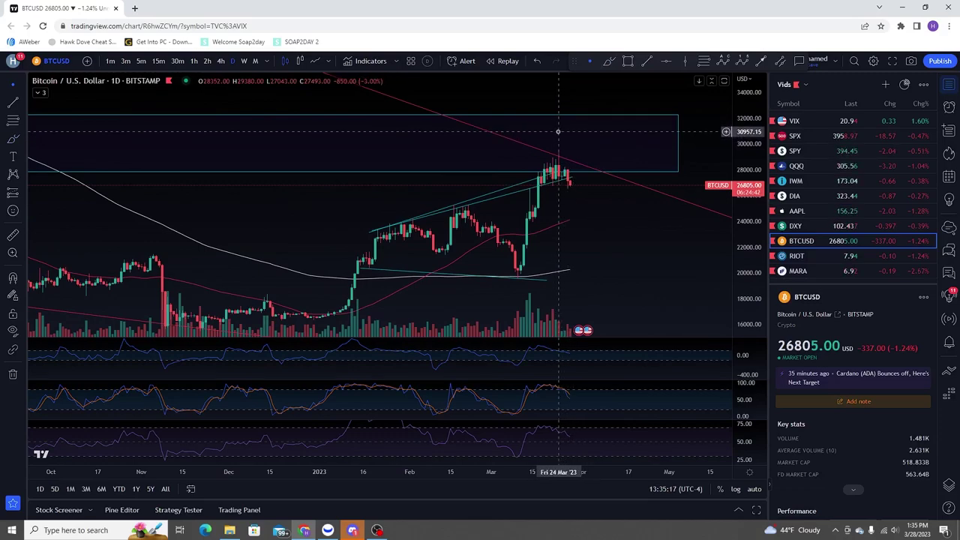
left_click(607, 63)
left_click_drag(532, 163, 572, 146)
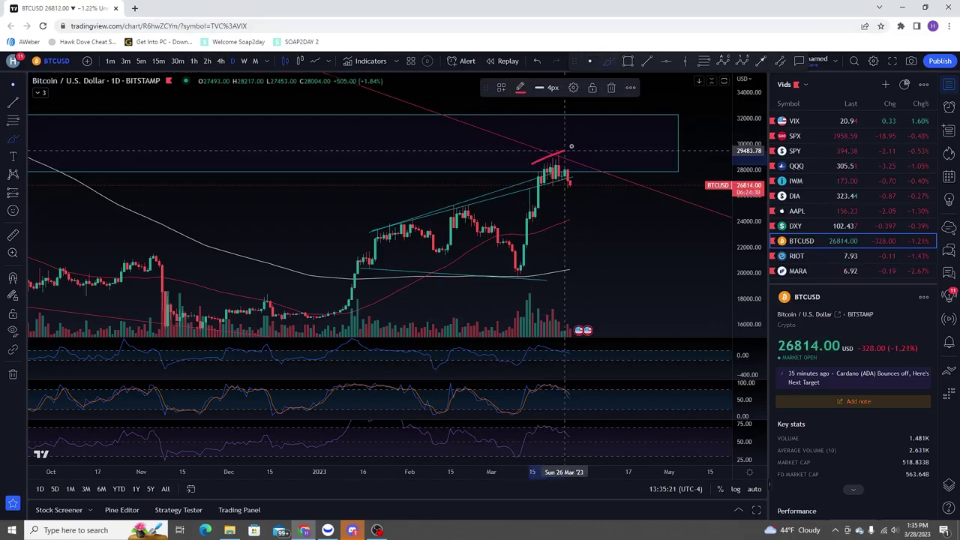
left_click_drag(534, 343, 564, 348)
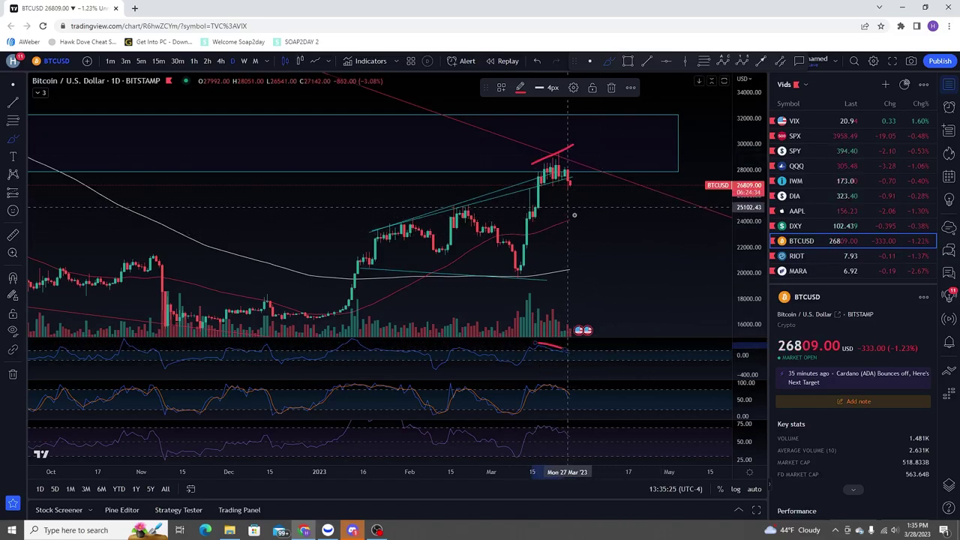
- Brush circles around the red and white moving averages below BTCUSD's latest daily candle, and clear all the brush strokes
mouse_move(572, 212)
left_mouse_down()
mouse_move(561, 231)
mouse_move(570, 214)
left_mouse_up()
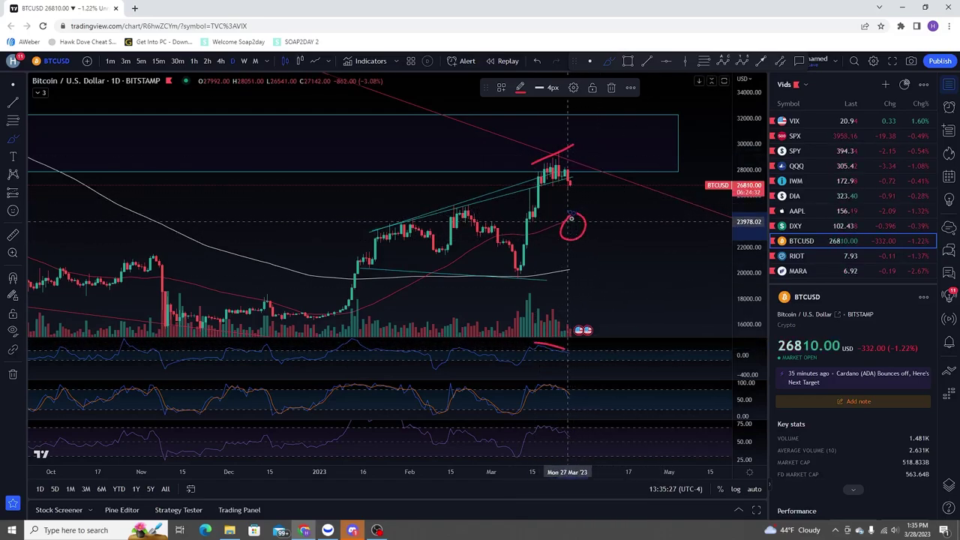
left_click_drag(578, 262, 588, 267)
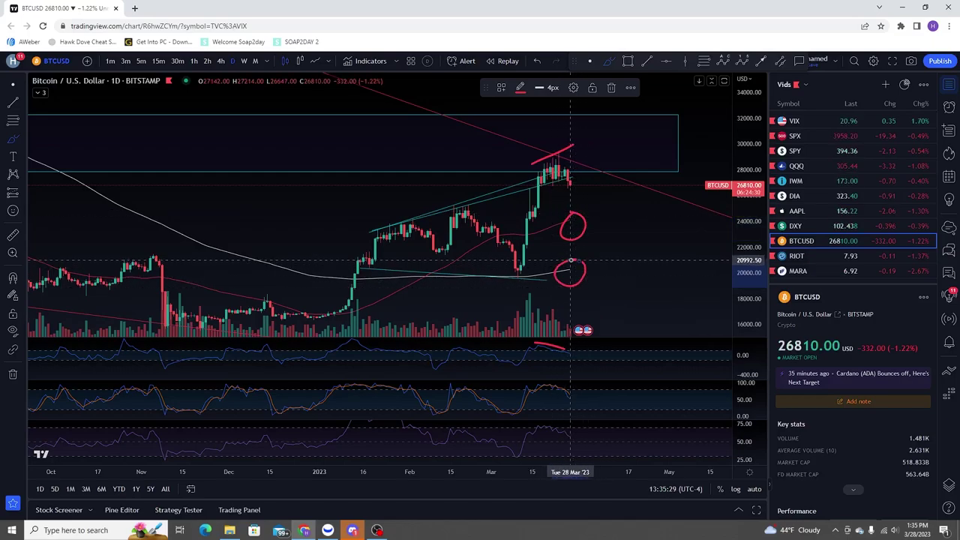
key("ctrl+z")
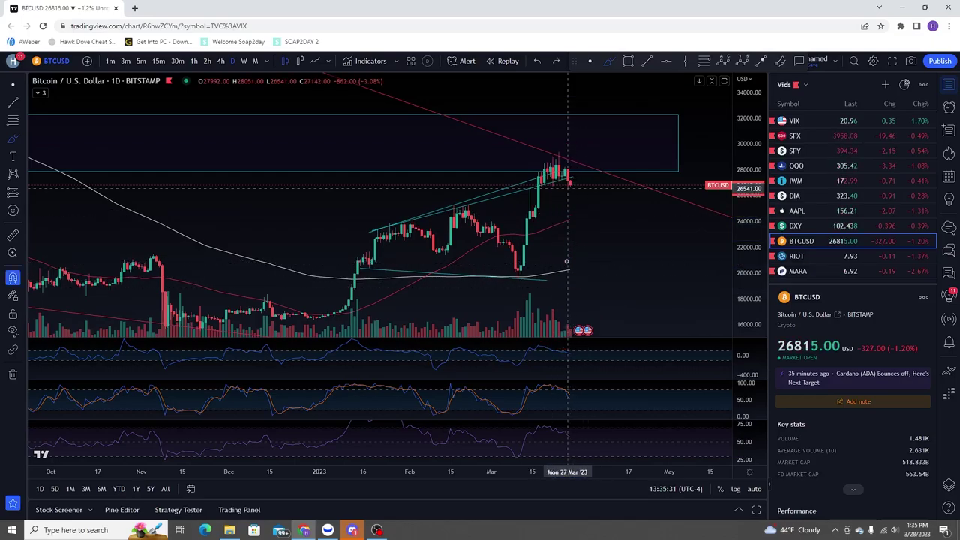
left_click_drag(556, 96, 571, 127)
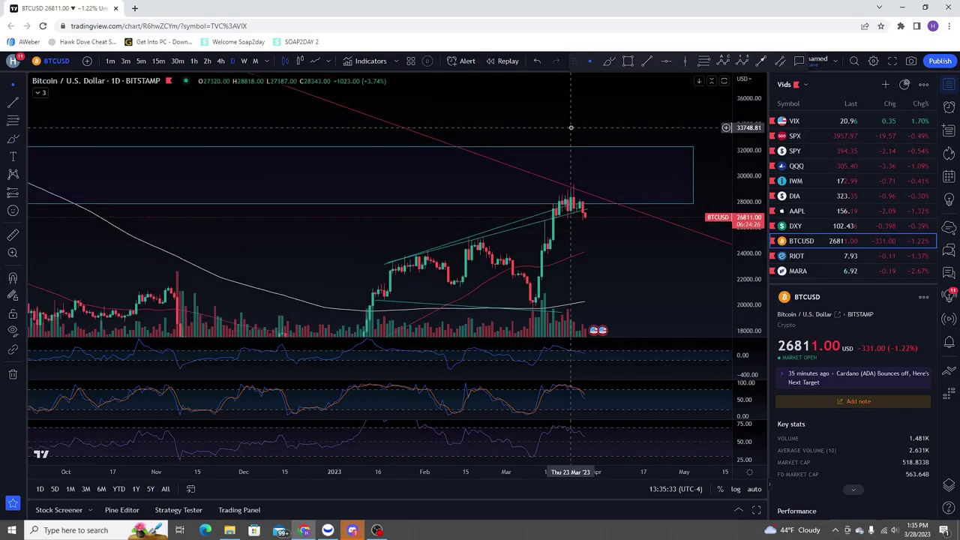
- Switch to QQQ and delete the red brush drawing beside its latest daily candles
left_click(817, 166)
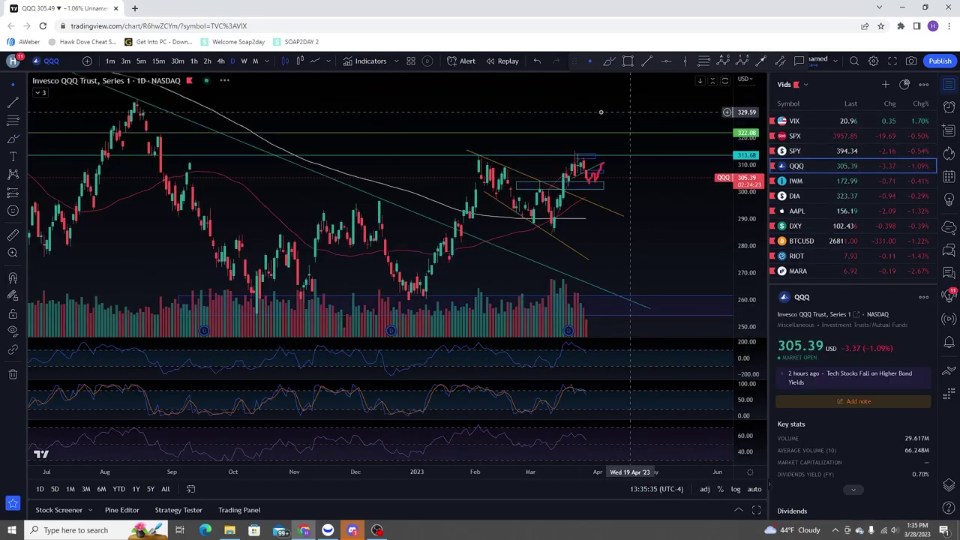
left_click(601, 167)
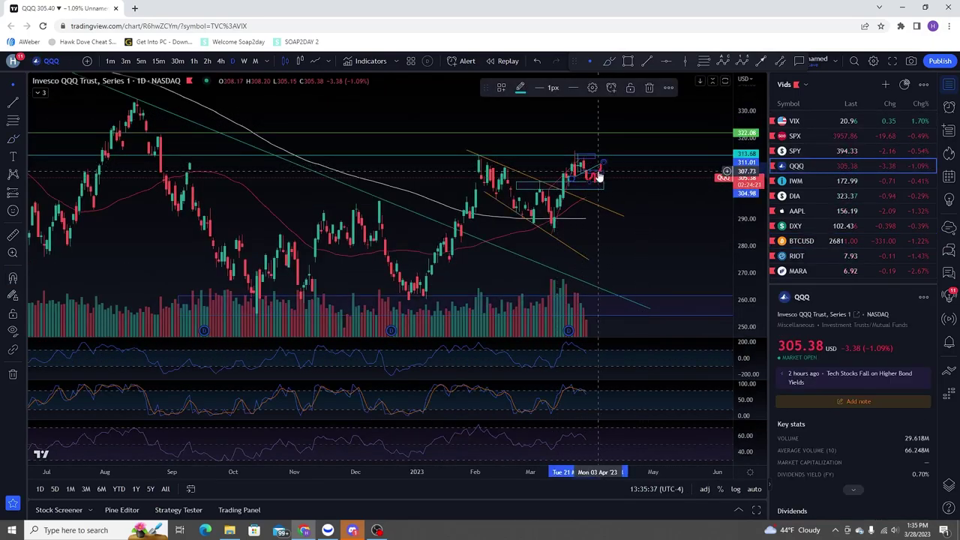
left_click(602, 170)
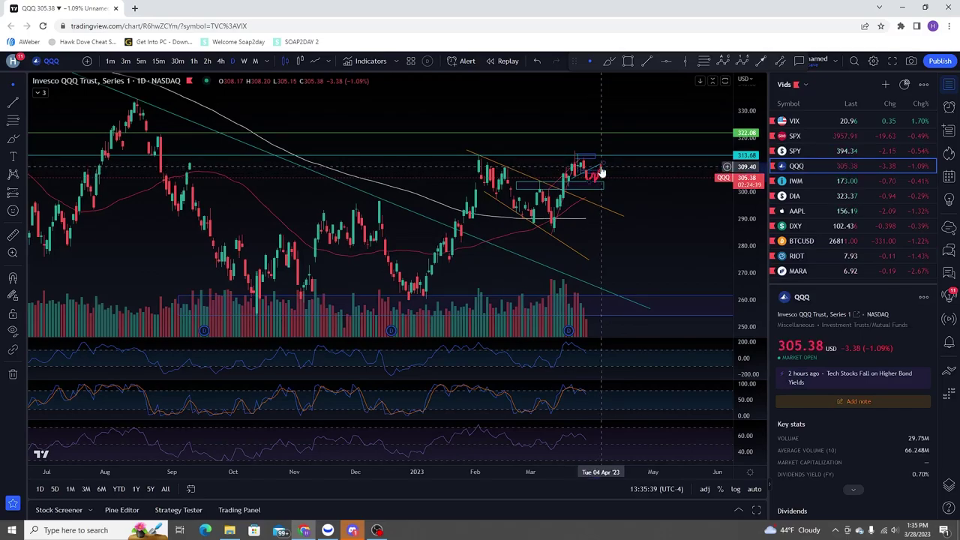
- Switch QQQ to the 3-minute timeframe and frame the latest two sessions on a narrower price range
left_click(127, 61)
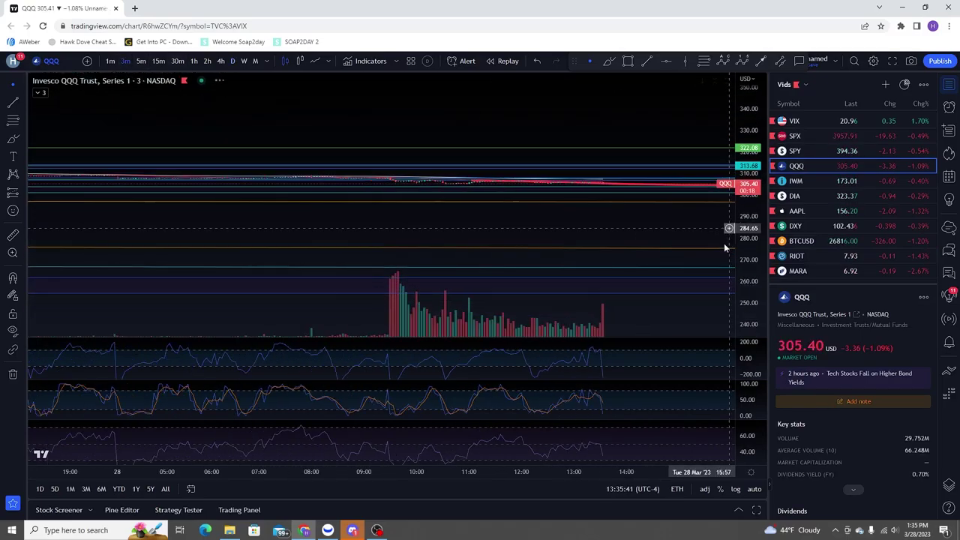
left_click_drag(674, 174, 641, 165)
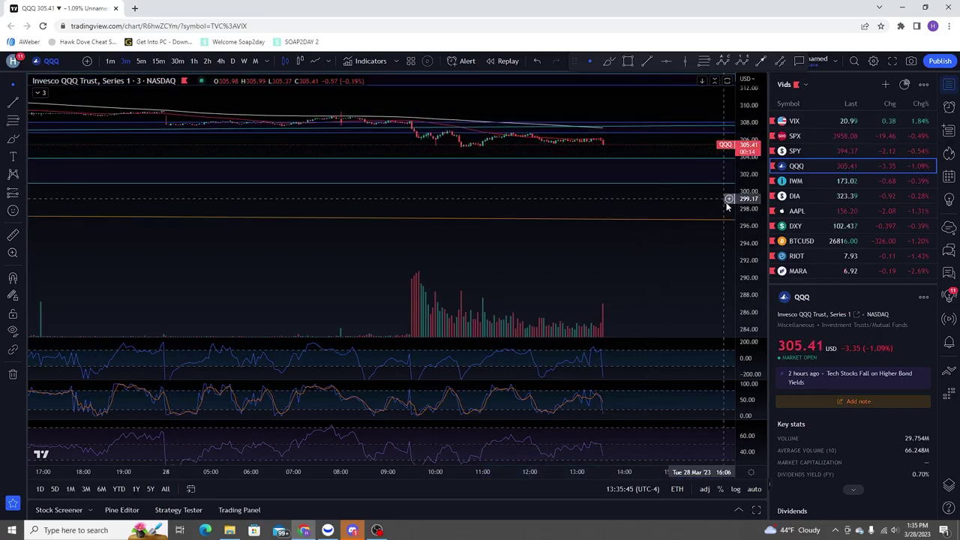
left_click_drag(745, 209, 745, 159)
left_click_drag(632, 138, 620, 183)
scroll(620, 184, "down", 3)
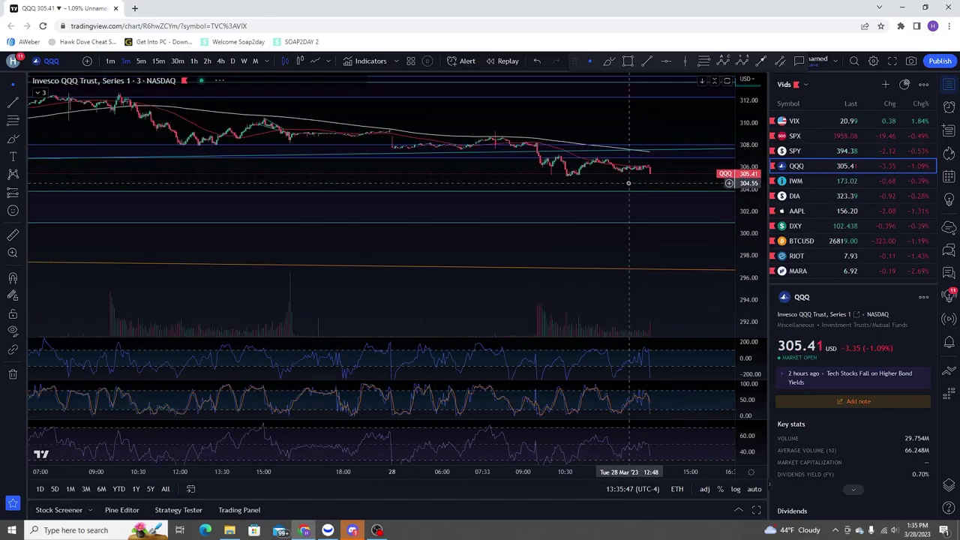